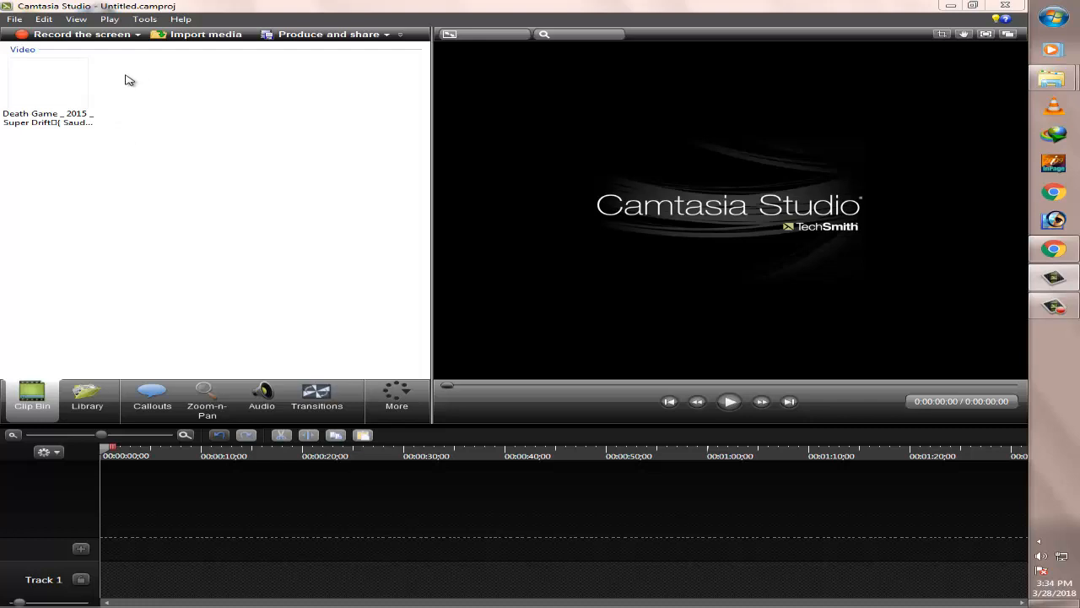
# - Add the Death Game video to Track 1 and set the editing dimensions to 1280 x 720 for YouTube & Screencast (16:9)
pyautogui.moveTo(29, 76); pyautogui.dragTo(145, 564)
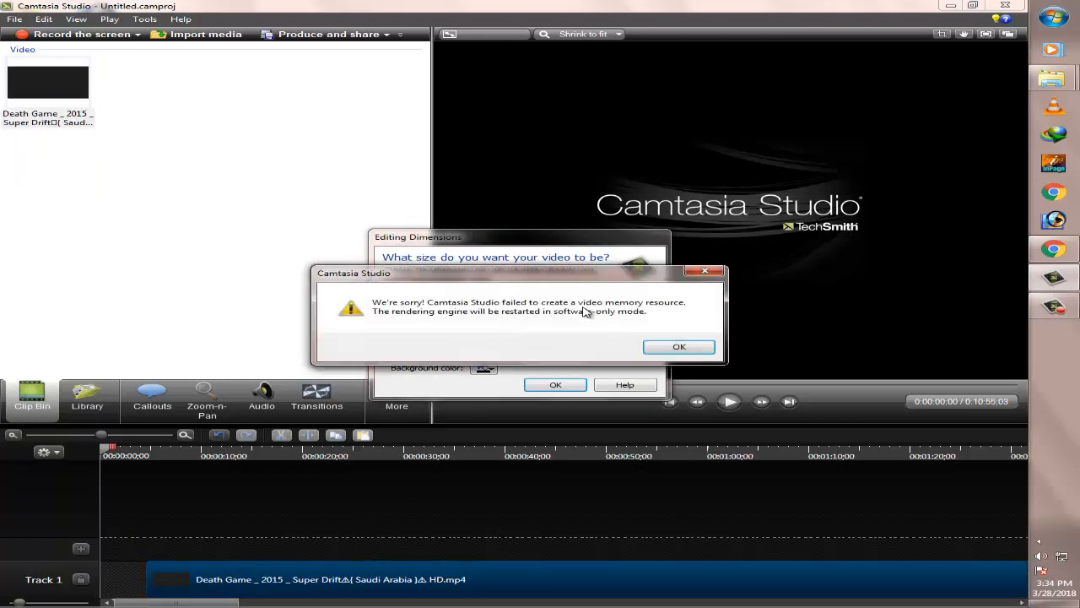
pyautogui.click(690, 347)
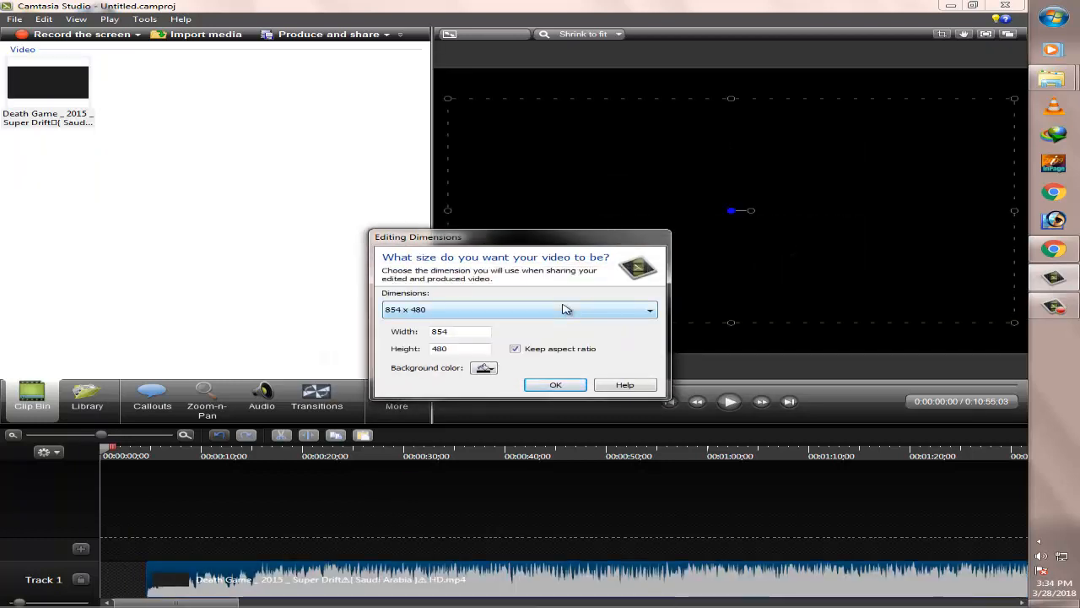
pyautogui.click(564, 311)
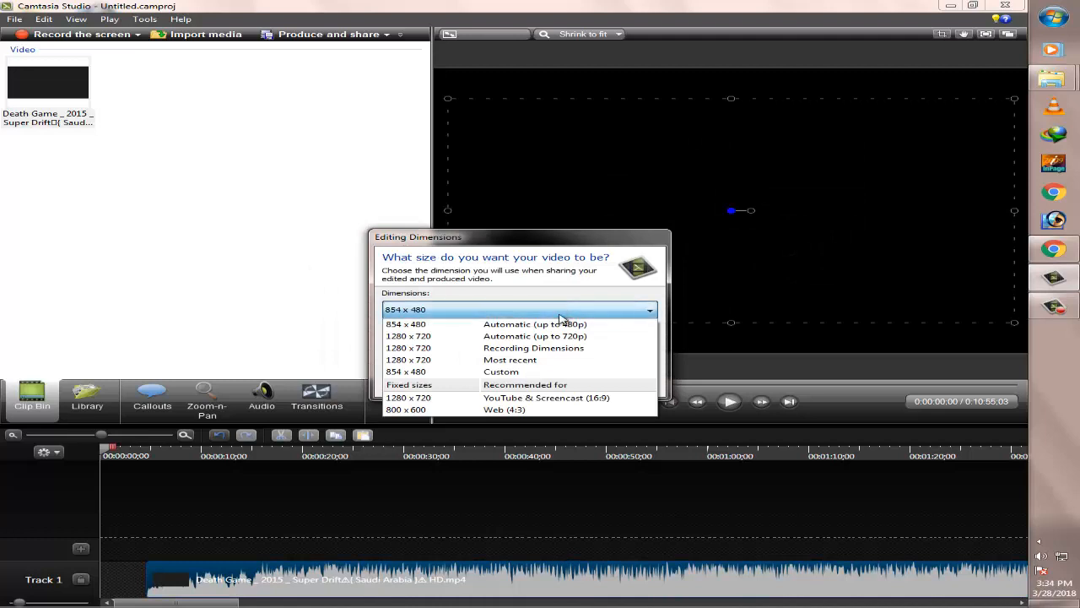
pyautogui.click(531, 400)
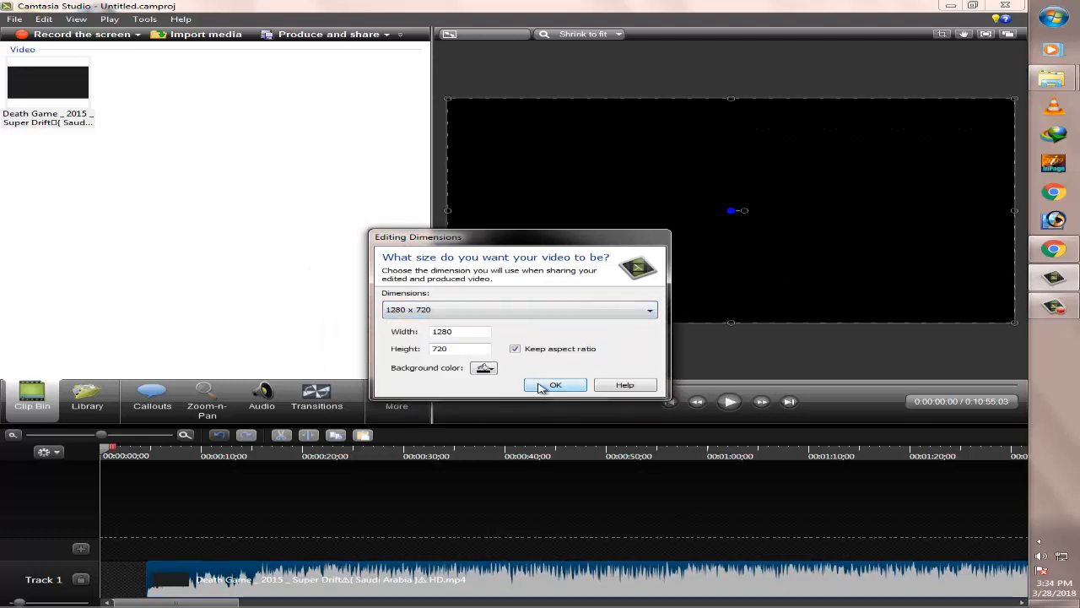
pyautogui.click(544, 385)
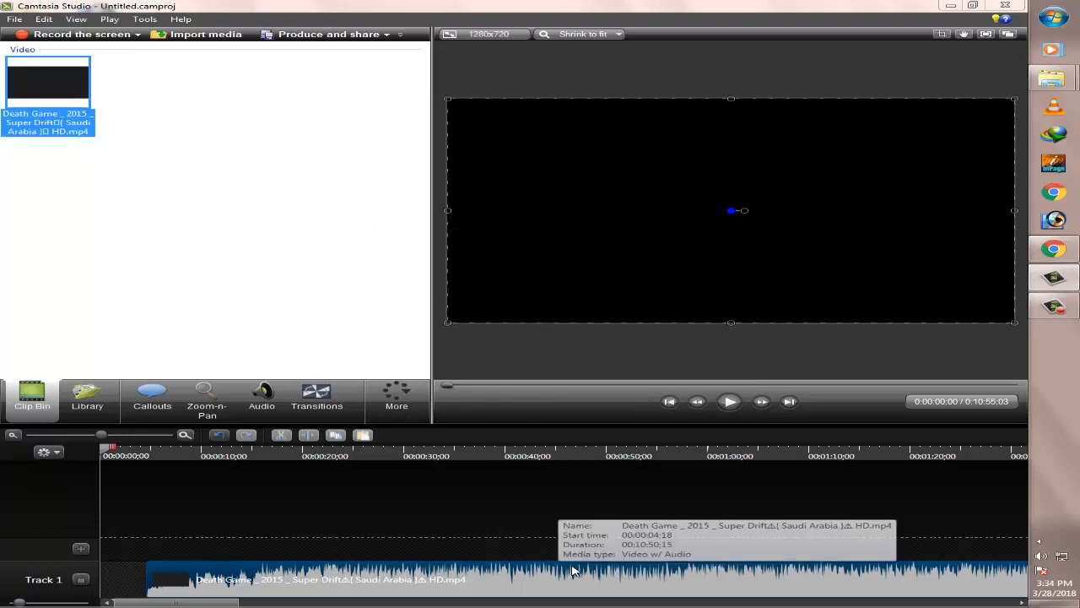
# - Move the Death Game clip to the very start of Track 1
pyautogui.moveTo(472, 561); pyautogui.dragTo(368, 561)
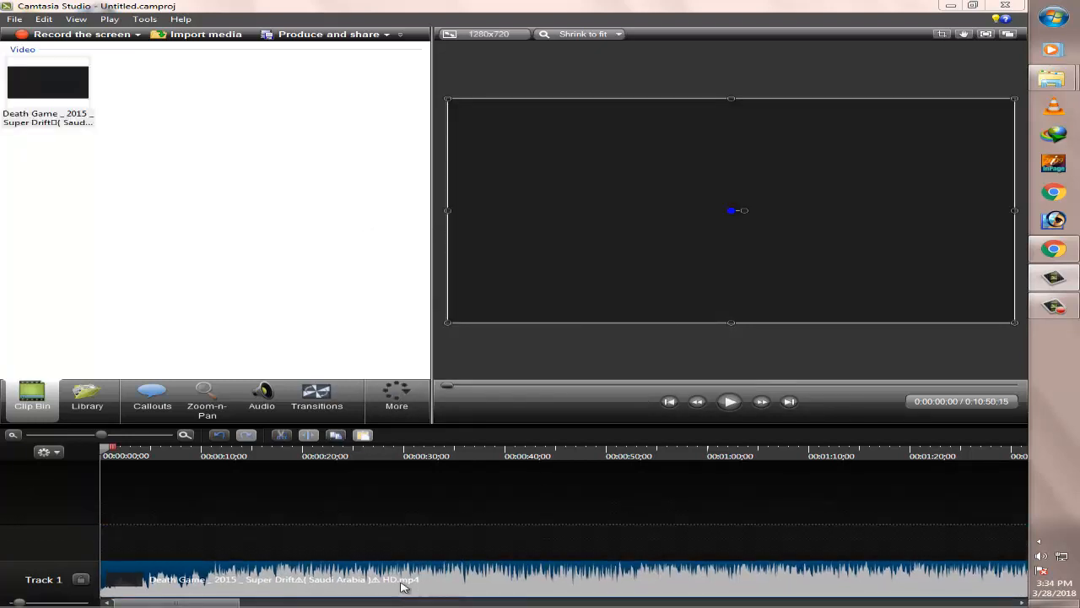
pyautogui.click(629, 347)
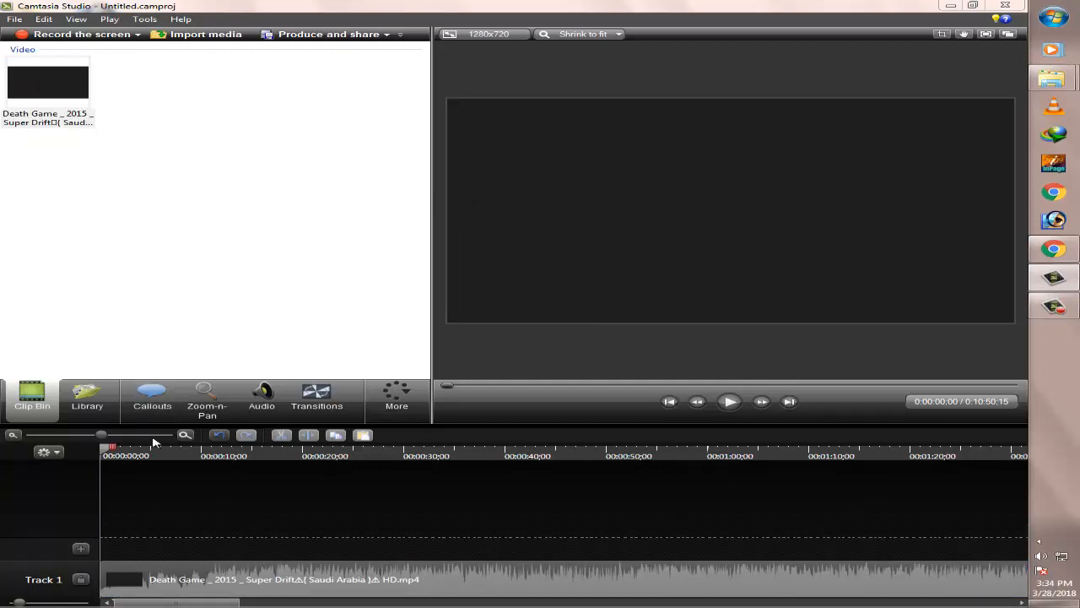
pyautogui.moveTo(174, 579)
pyautogui.mouseDown()
pyautogui.moveTo(247, 581)
pyautogui.moveTo(191, 580)
pyautogui.mouseUp()
# - Fit the whole clip into the timeline and play its opening seconds in the preview
pyautogui.click(85, 435)
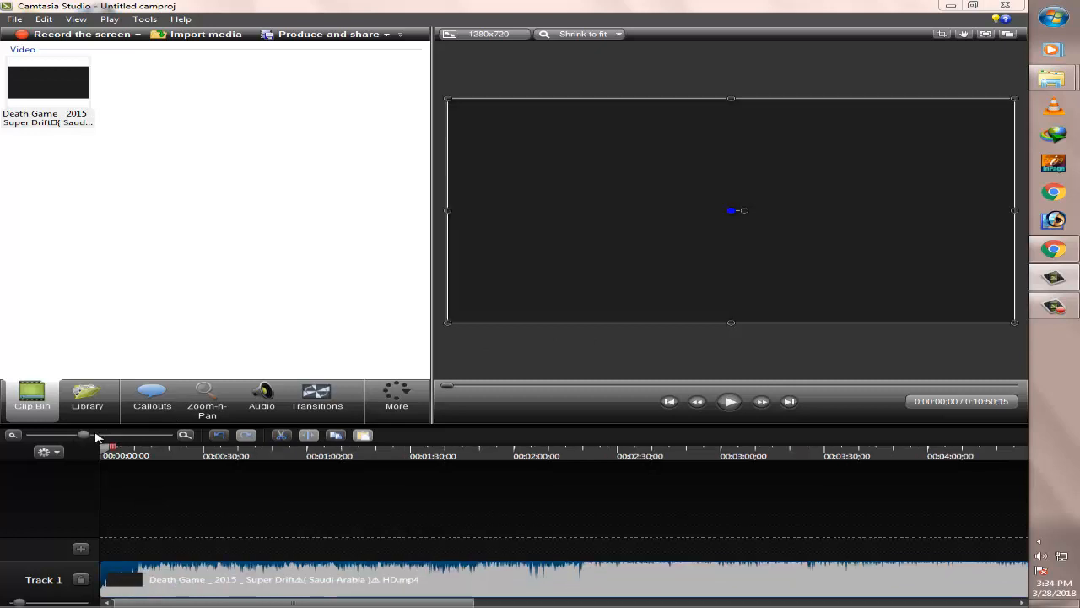
pyautogui.click(124, 435)
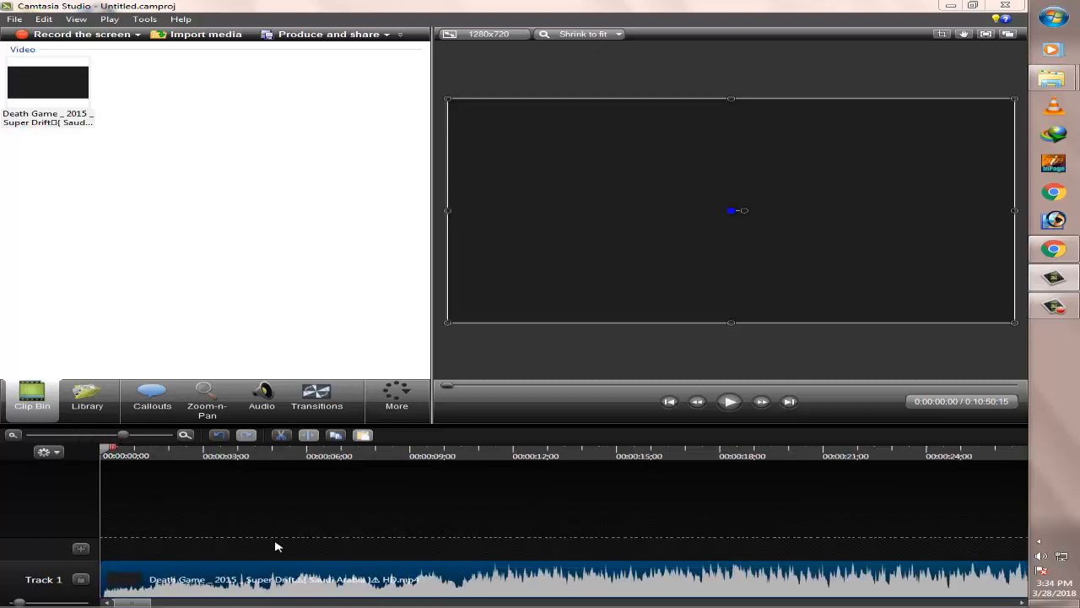
pyautogui.click(82, 435)
pyautogui.click(59, 436)
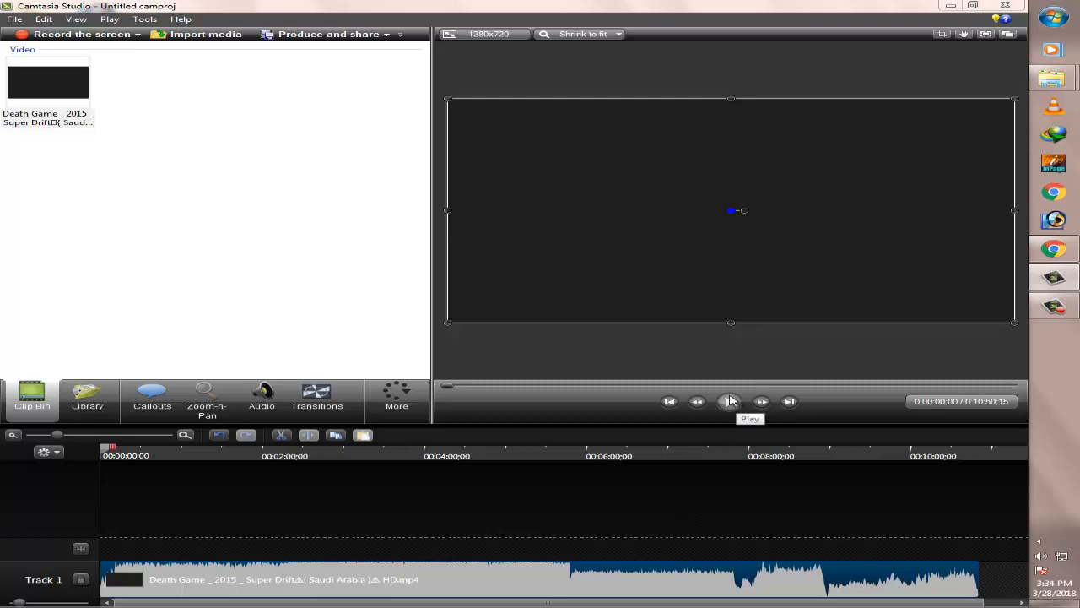
pyautogui.click(731, 401)
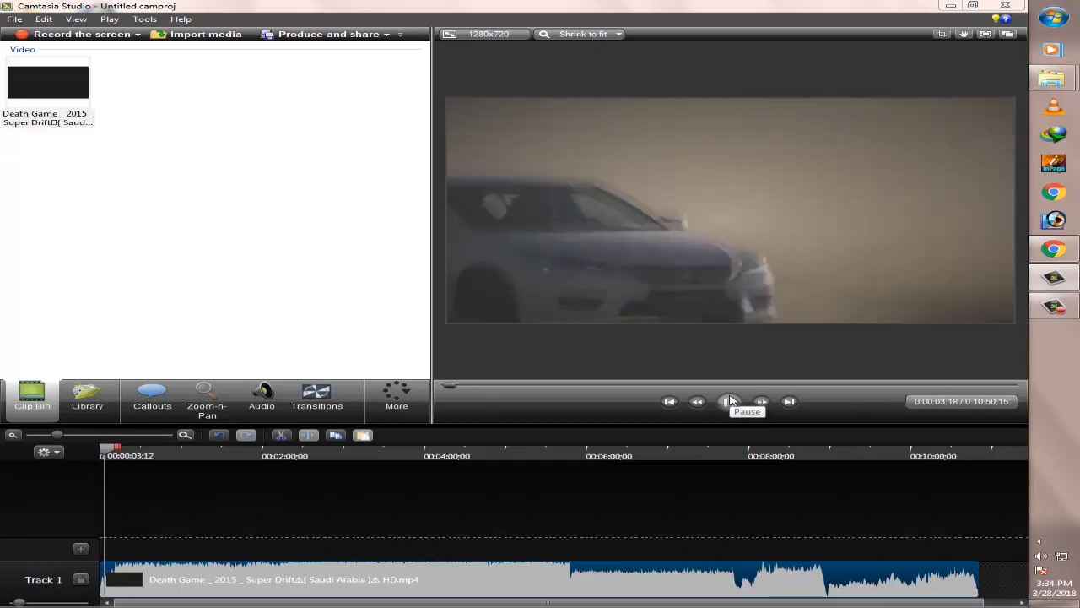
pyautogui.click(731, 401)
pyautogui.click(731, 401)
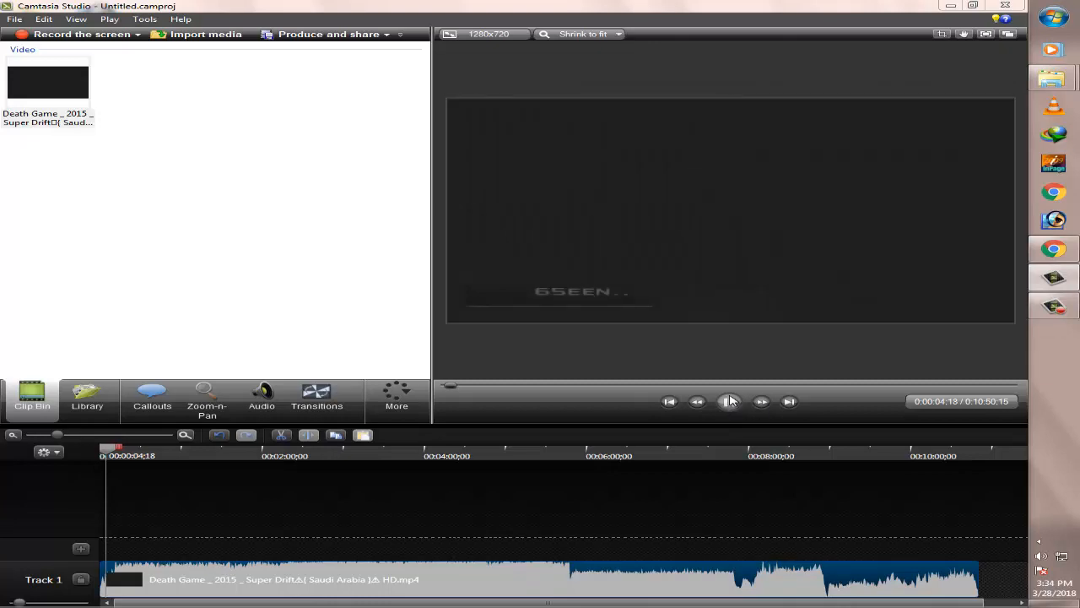
# - Set the system volume to 25 and pause the preview playback
pyautogui.click(1040, 557)
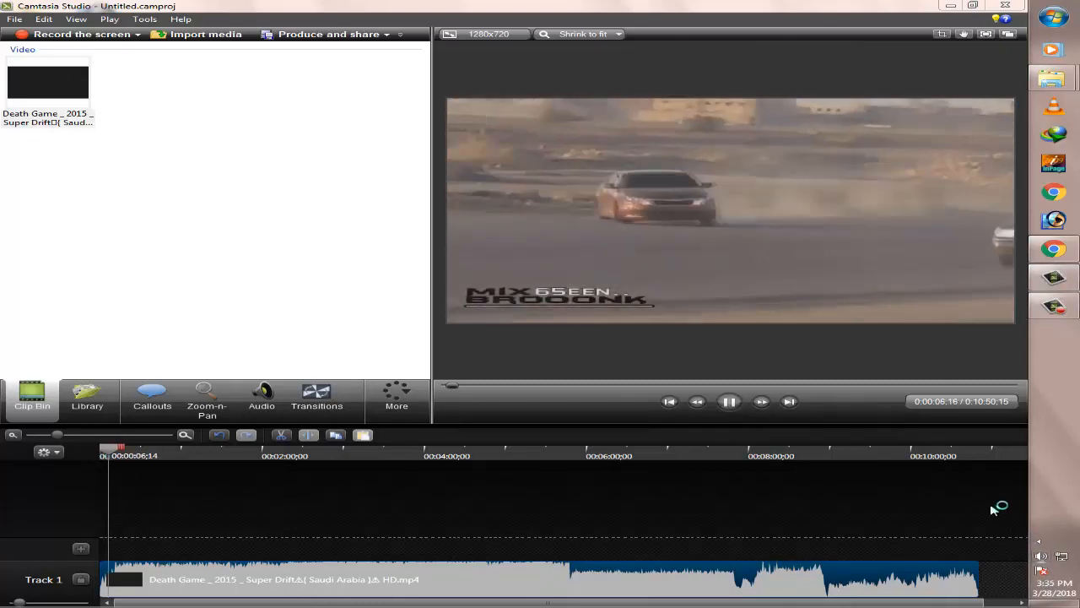
pyautogui.moveTo(992, 466); pyautogui.dragTo(982, 520)
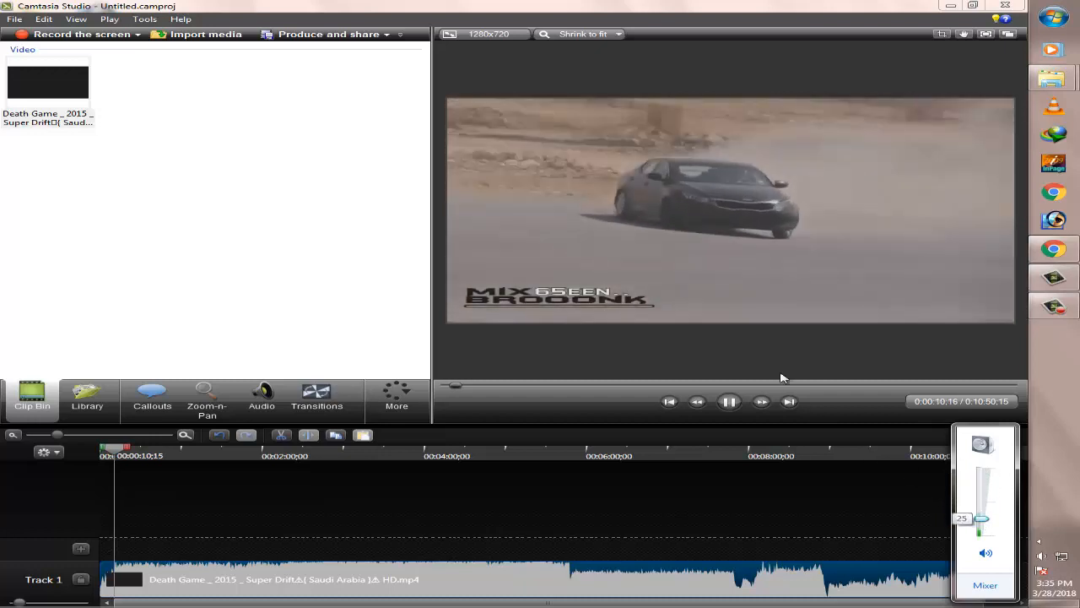
pyautogui.click(729, 401)
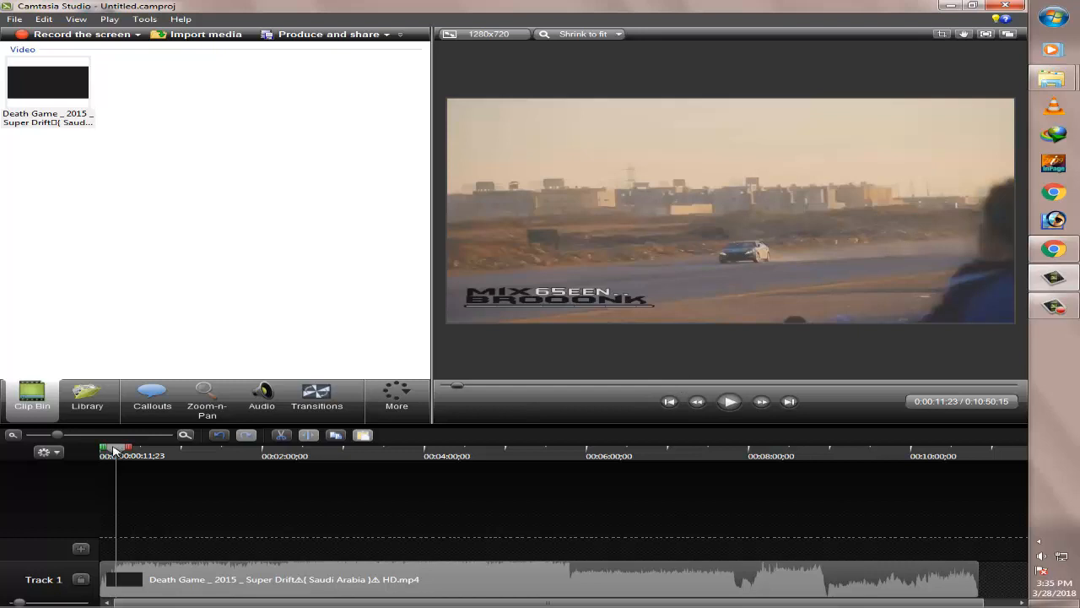
# - Move the playhead back to 0:00:09;27, select the Track 1 clip and undo the last edit
pyautogui.moveTo(114, 450); pyautogui.dragTo(110, 450)
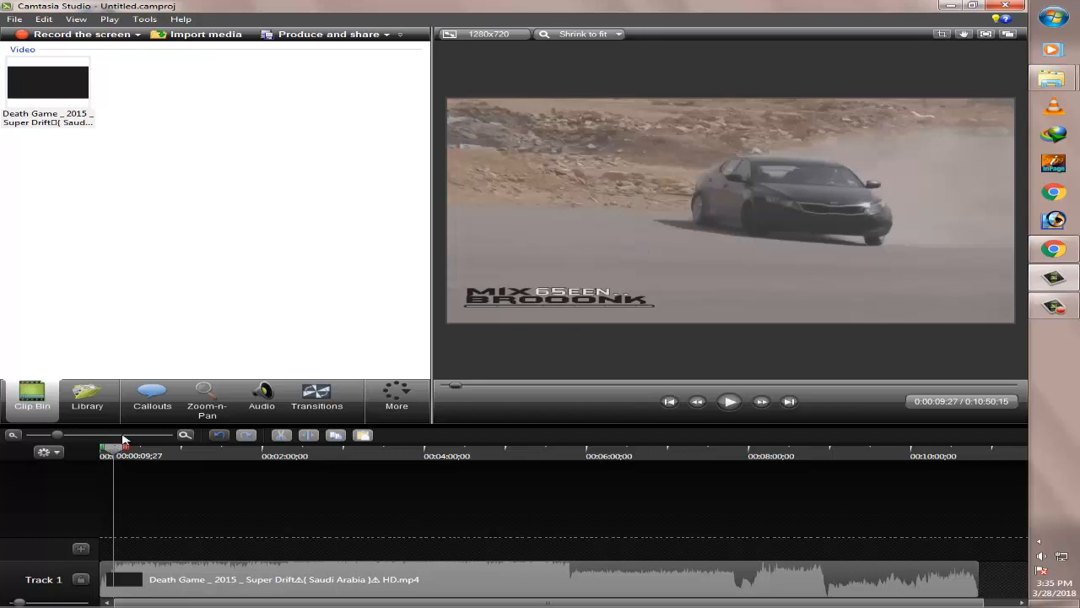
pyautogui.click(307, 579)
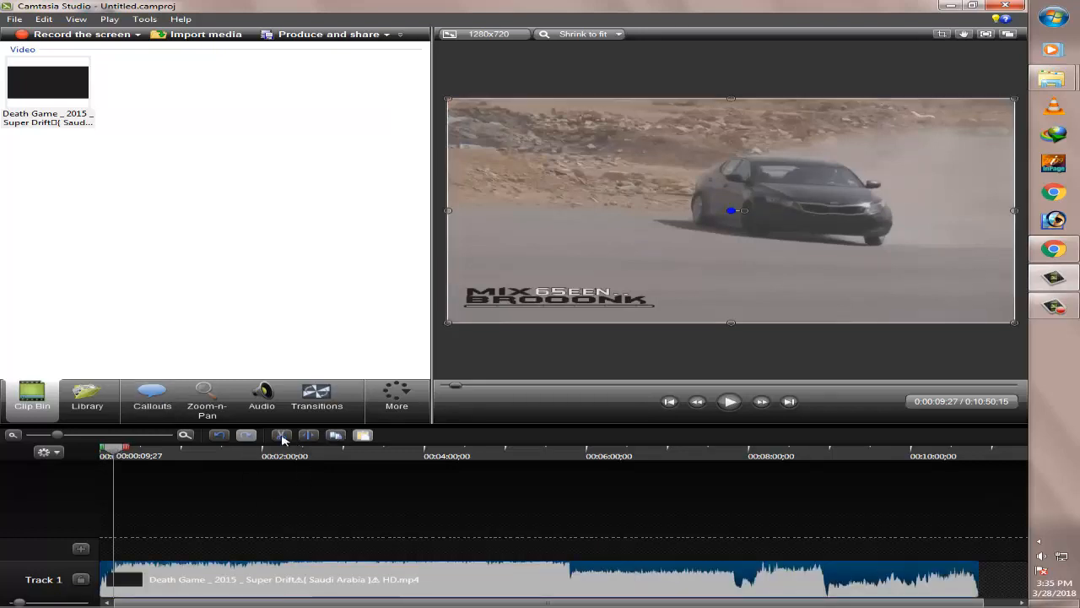
pyautogui.click(218, 435)
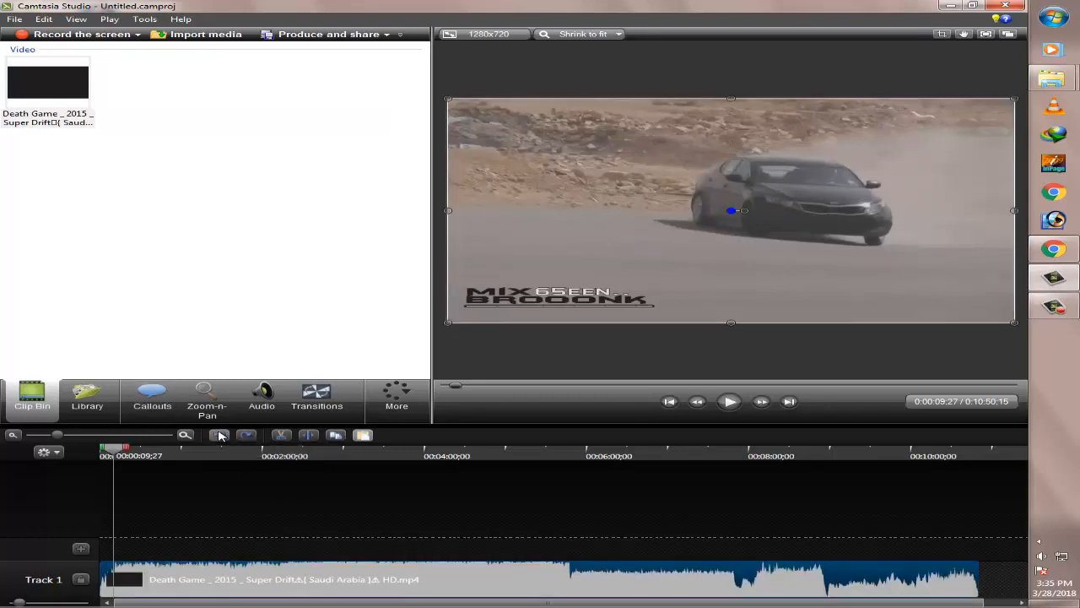
# - Step the preview backward frame by frame to about 0:00:08;27, and return the playhead to the beginning
pyautogui.click(699, 402)
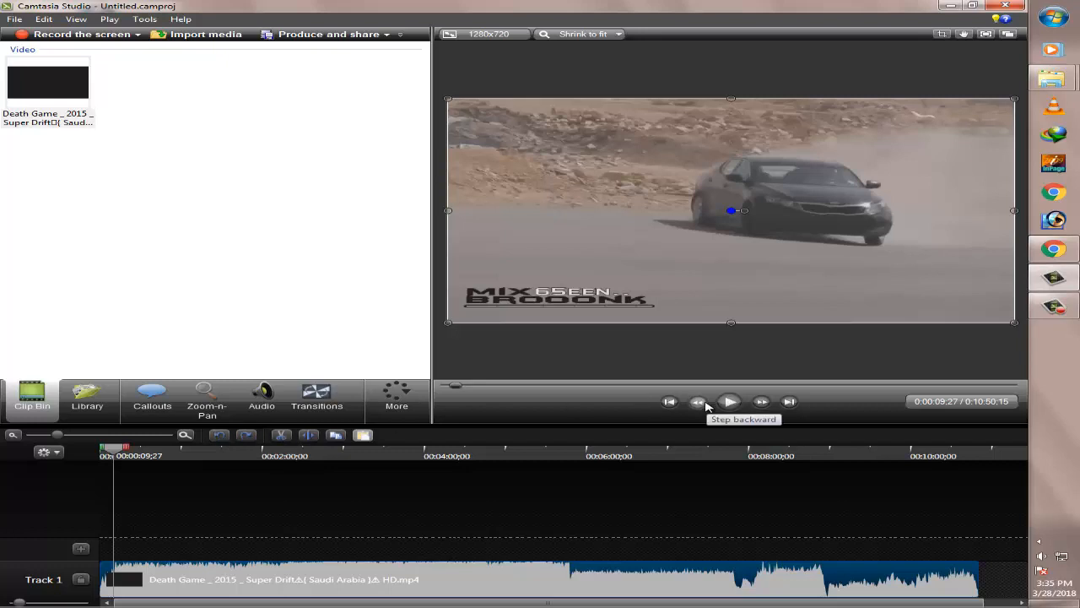
pyautogui.doubleClick(706, 405)
pyautogui.click(706, 406)
pyautogui.click(706, 406)
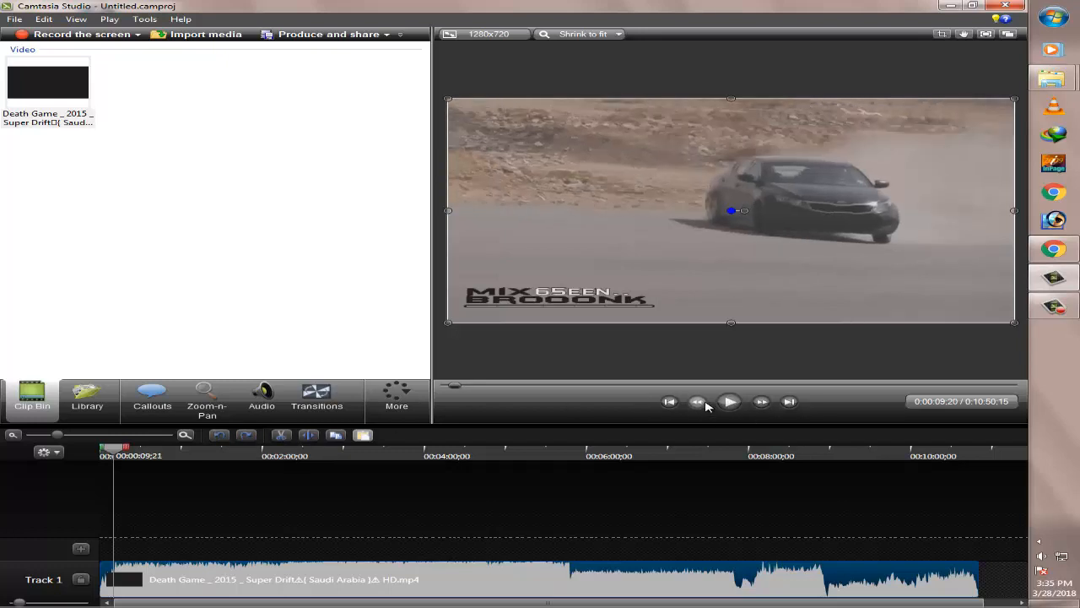
pyautogui.click(706, 406)
pyautogui.click(705, 406)
pyautogui.click(705, 406)
pyautogui.click(706, 406)
pyautogui.click(705, 406)
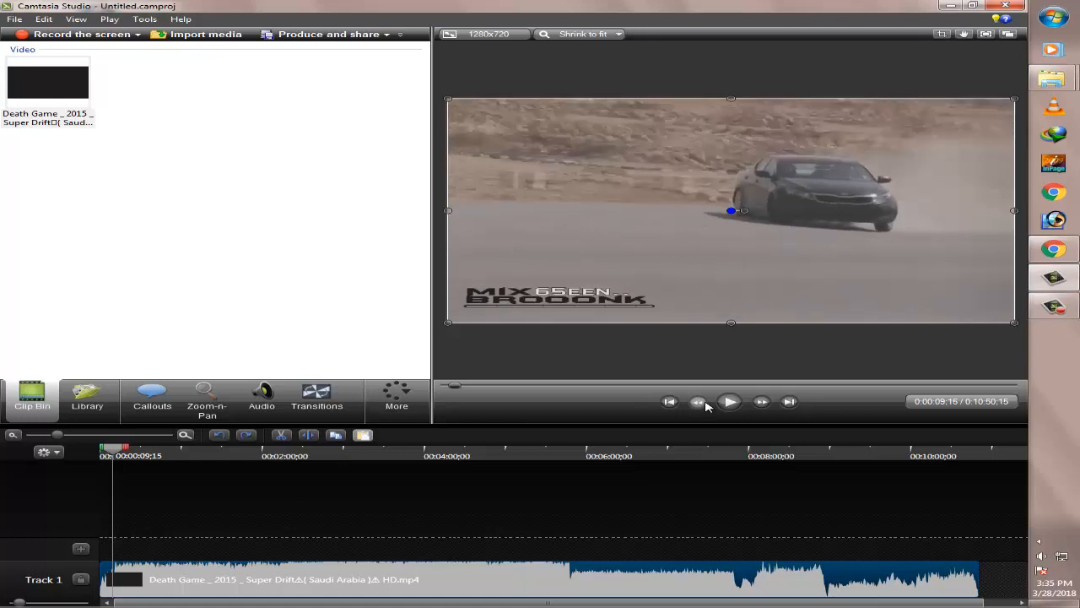
pyautogui.click(705, 406)
pyautogui.click(705, 406)
pyautogui.click(705, 406)
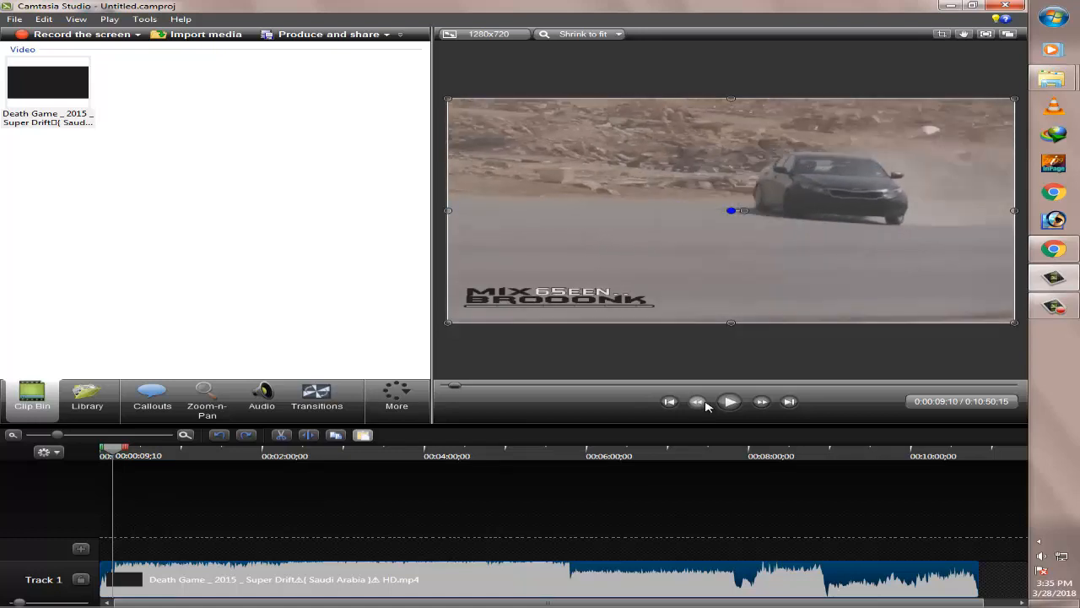
pyautogui.click(706, 406)
pyautogui.click(706, 406)
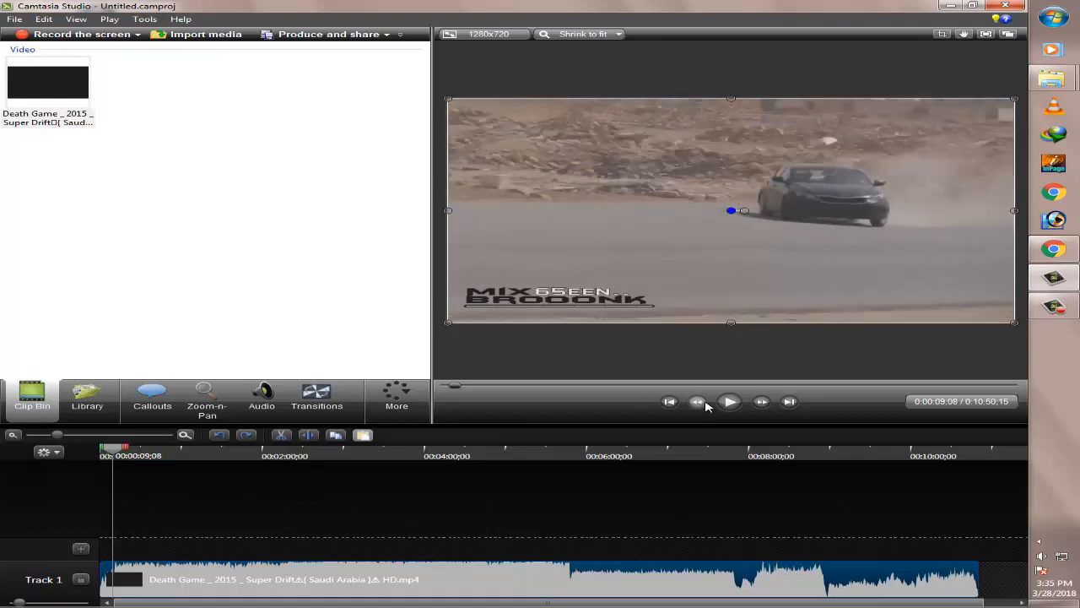
pyautogui.click(705, 406)
pyautogui.click(703, 405)
pyautogui.click(704, 405)
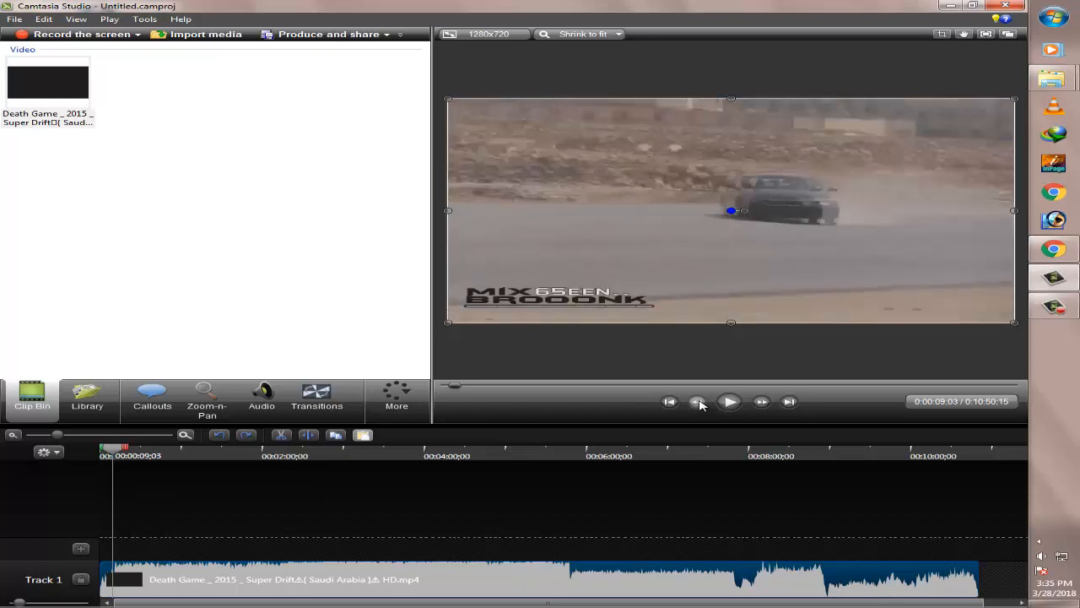
pyautogui.click(700, 405)
pyautogui.click(699, 405)
pyautogui.click(700, 405)
pyautogui.click(700, 405)
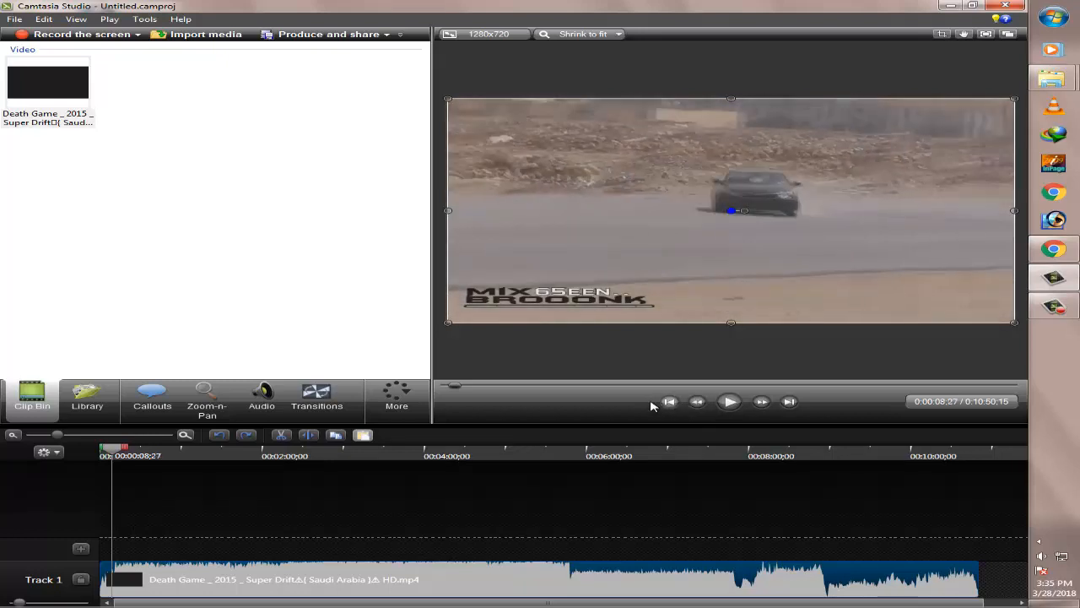
pyautogui.click(698, 405)
pyautogui.click(668, 401)
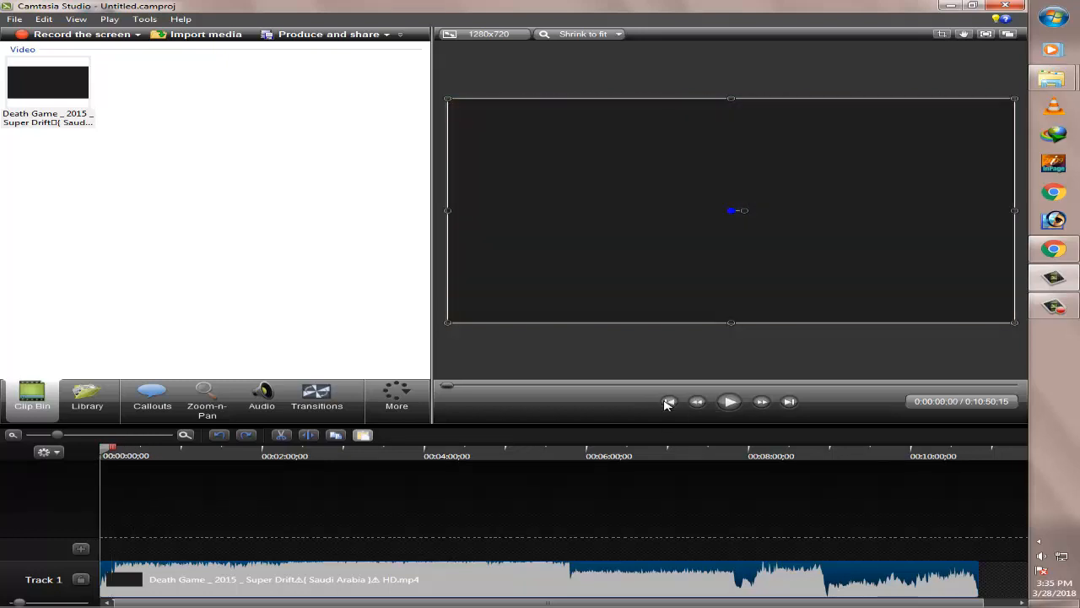
# - Place the playhead at 0:00:12;15 and play the preview until about 0:00:15;25
pyautogui.click(116, 455)
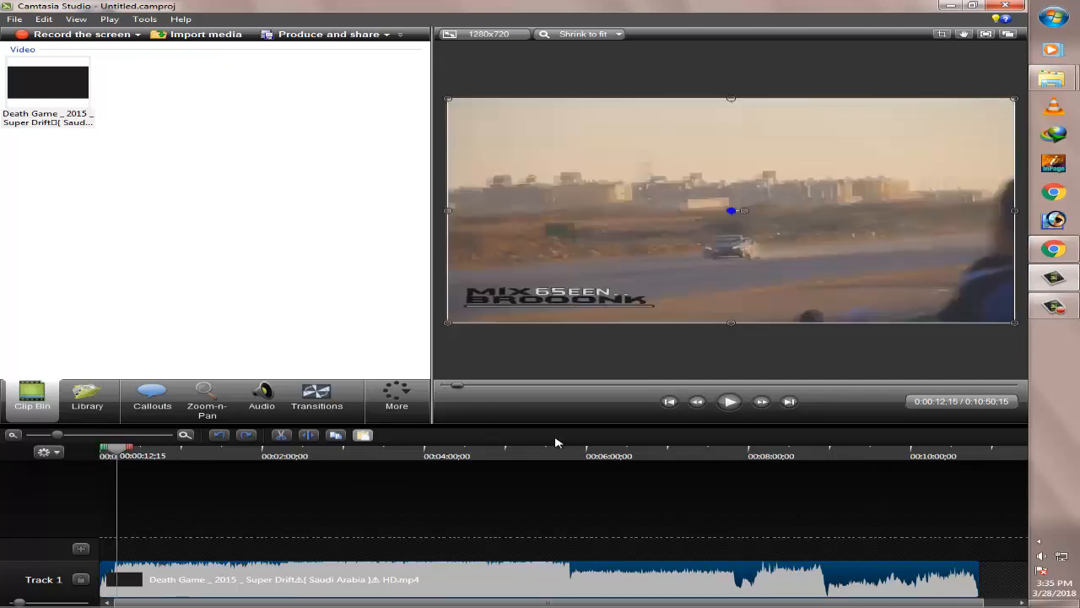
pyautogui.click(730, 401)
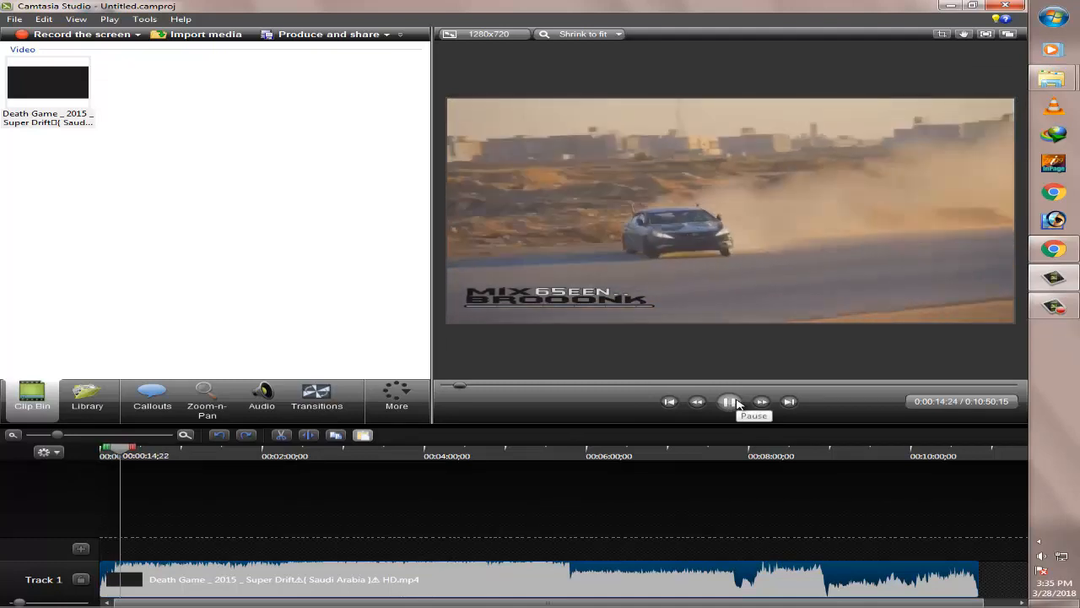
pyautogui.click(730, 402)
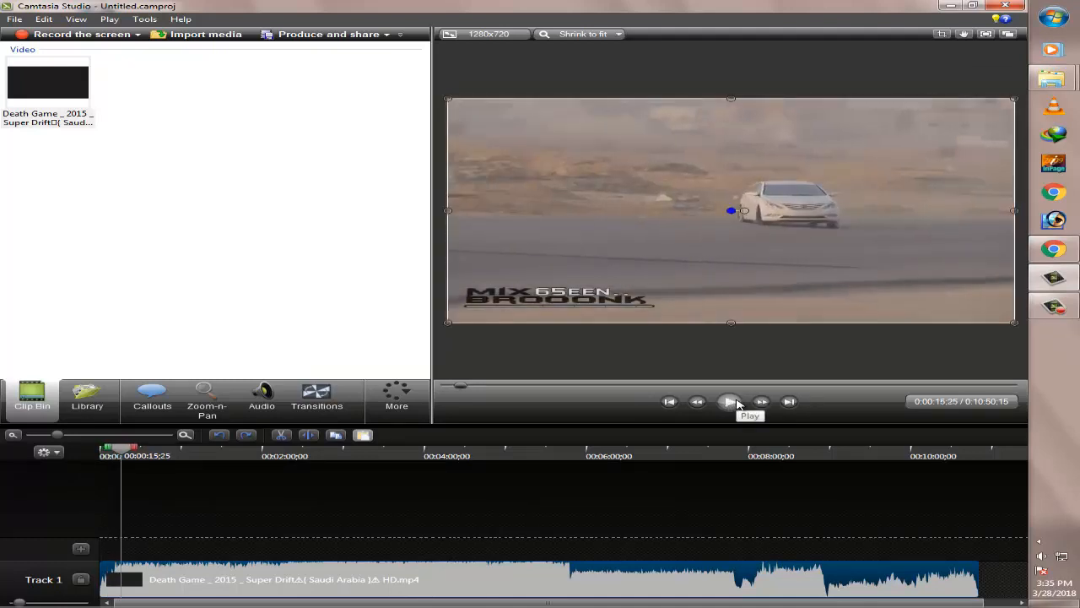
# - Step frame by frame back to 0:00:14;29 and forward to 0:00:15;01 to examine the shot change
pyautogui.click(698, 402)
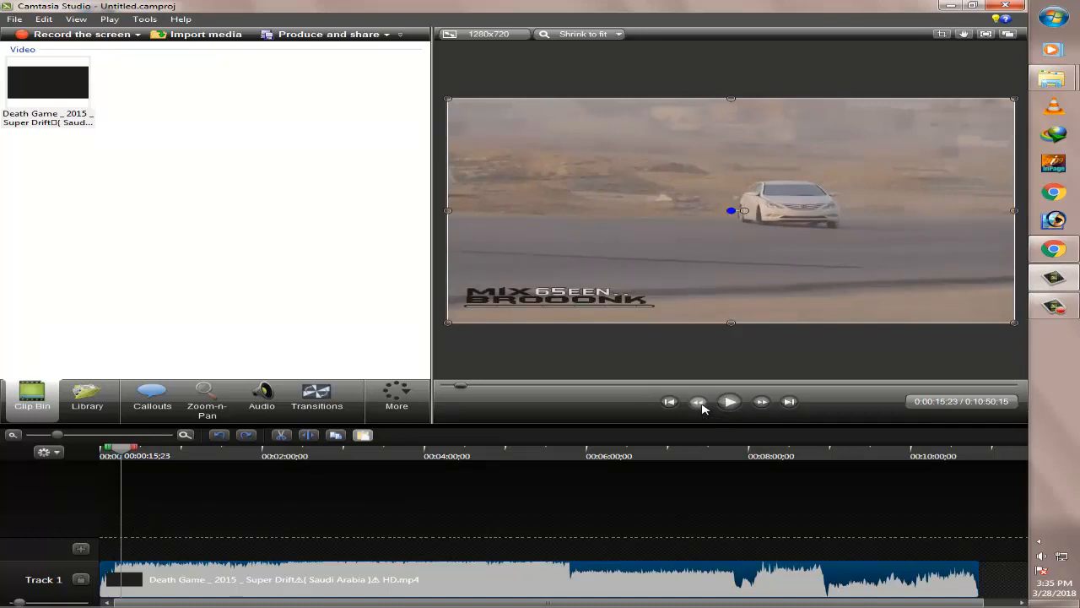
pyautogui.click(700, 404)
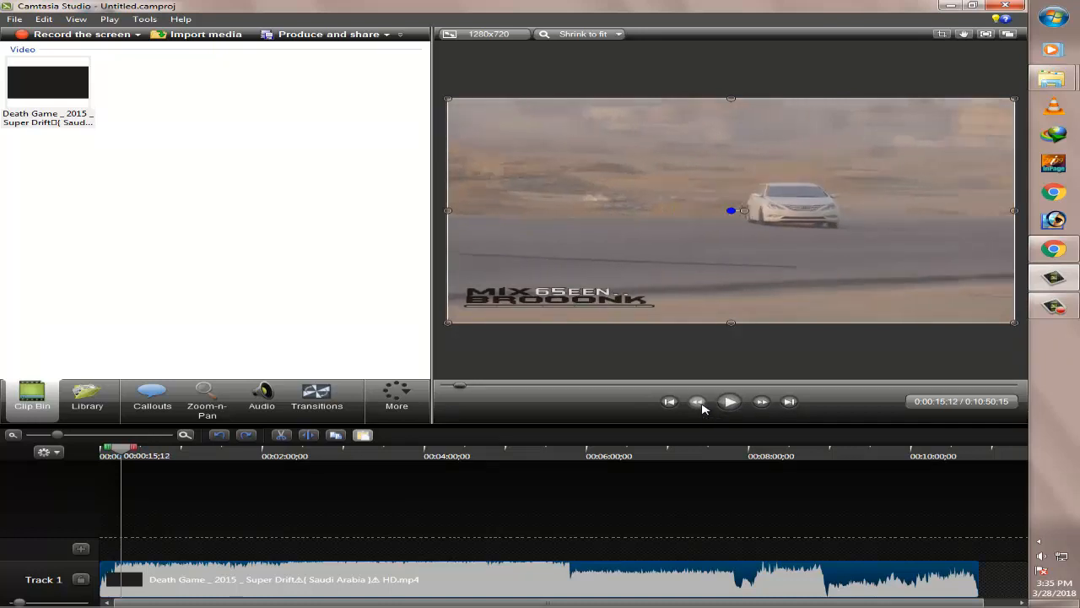
pyautogui.click(699, 402)
pyautogui.click(699, 402)
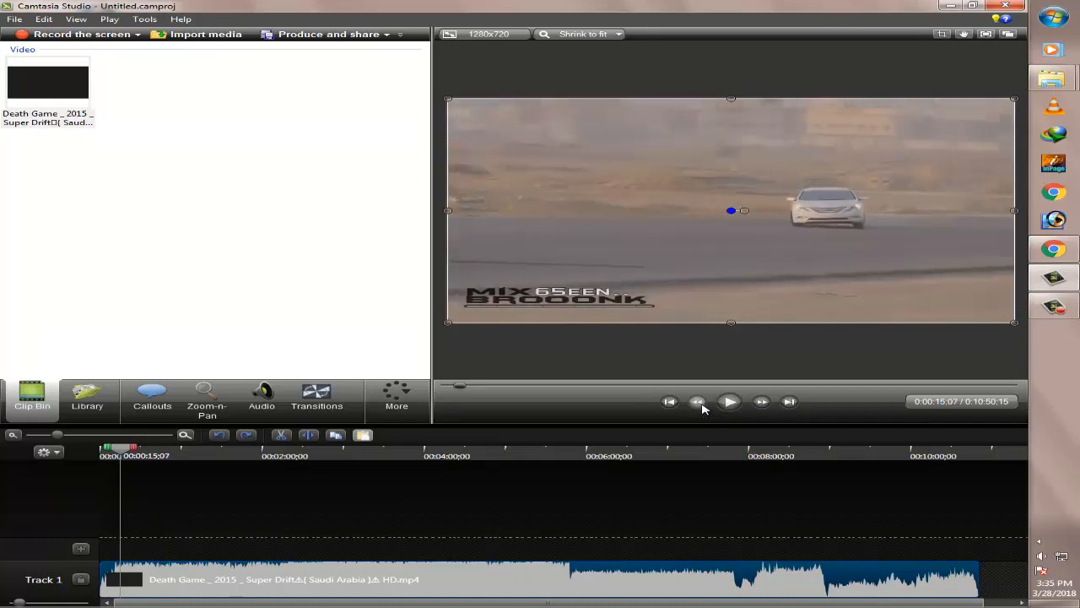
pyautogui.click(701, 404)
pyautogui.click(700, 404)
pyautogui.click(699, 404)
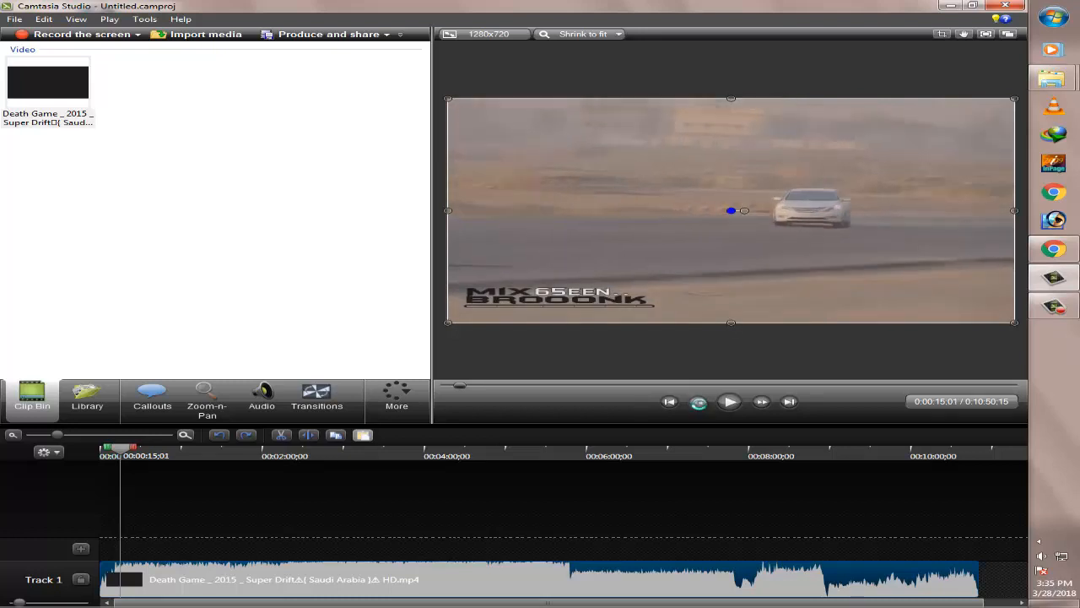
pyautogui.click(699, 404)
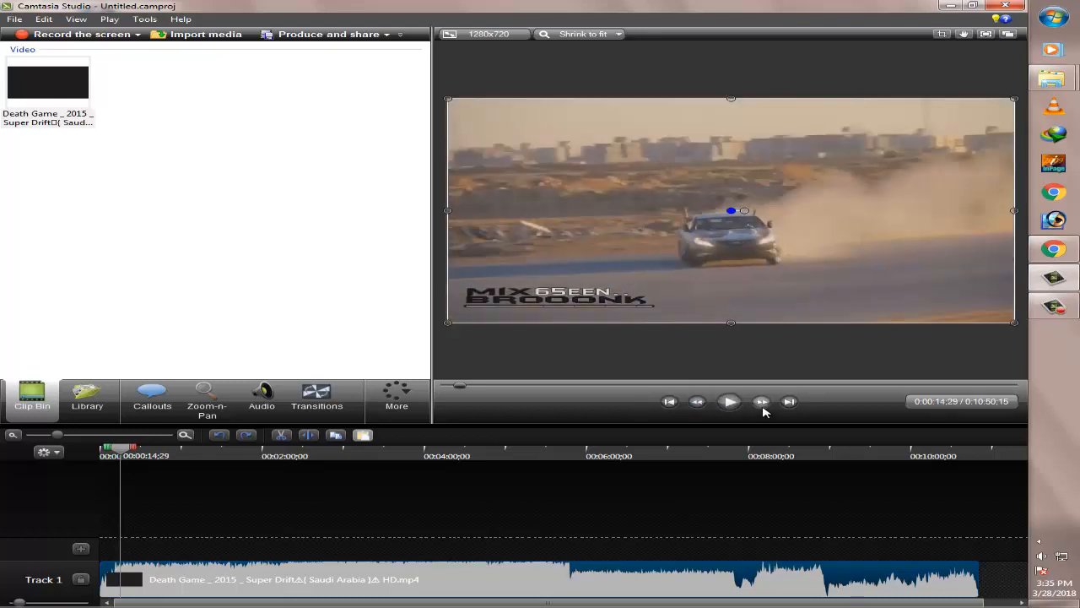
pyautogui.click(762, 404)
pyautogui.click(762, 404)
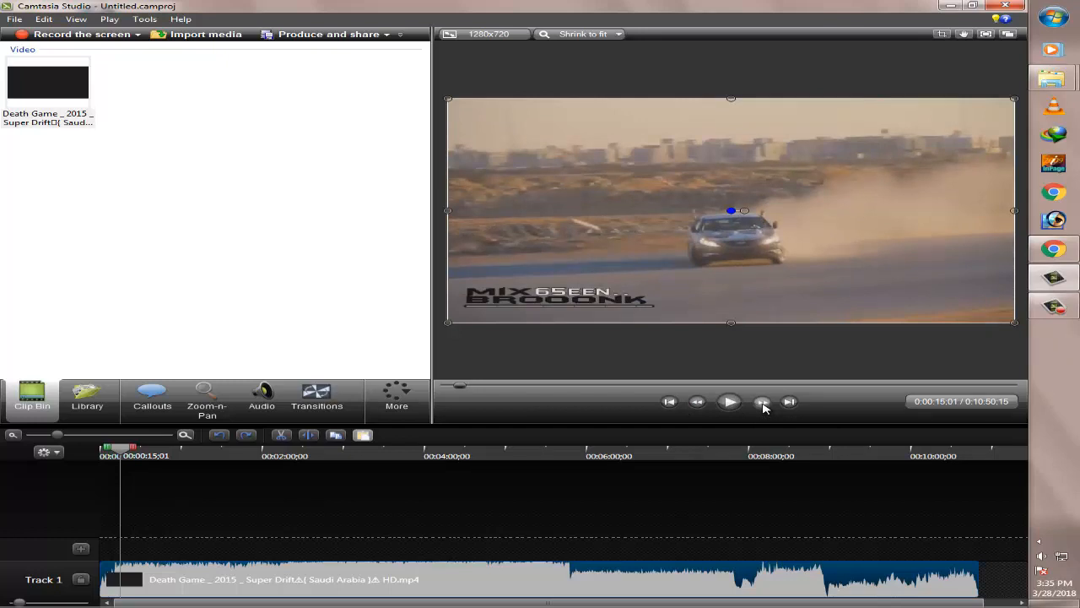
# - Split the Track 1 clip one frame further on, at 0:00:15;02, and select the resulting segments in turn
pyautogui.click(763, 404)
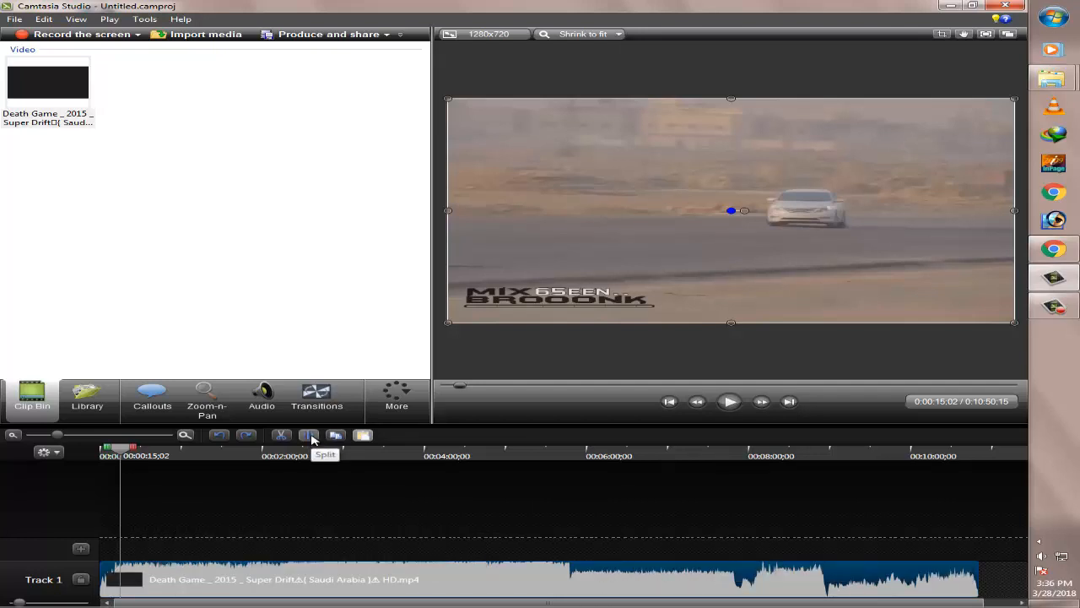
pyautogui.click(310, 435)
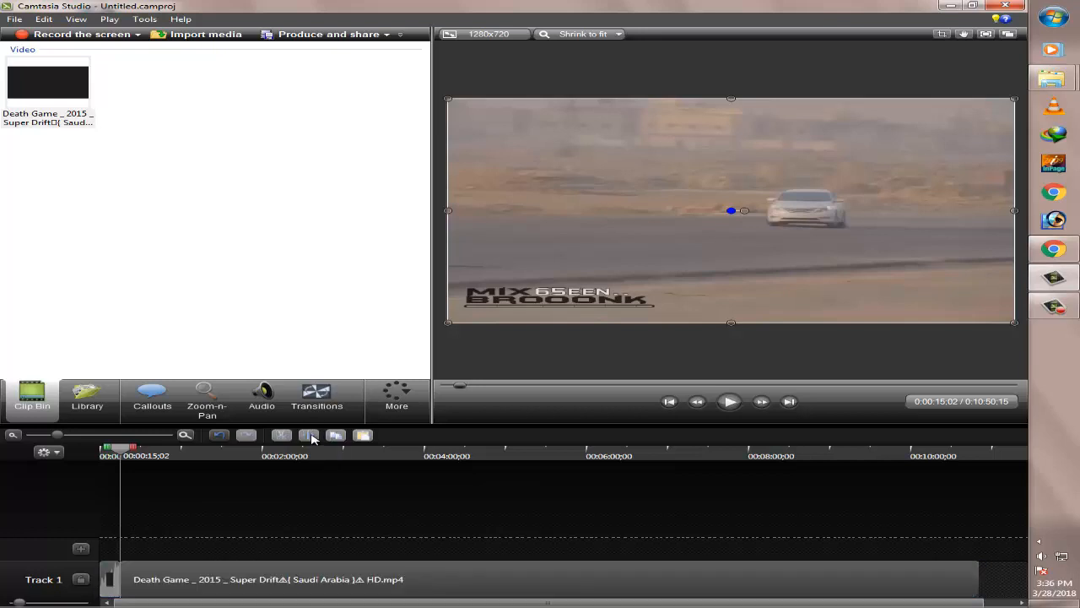
pyautogui.moveTo(143, 589); pyautogui.dragTo(107, 593)
pyautogui.click(106, 576)
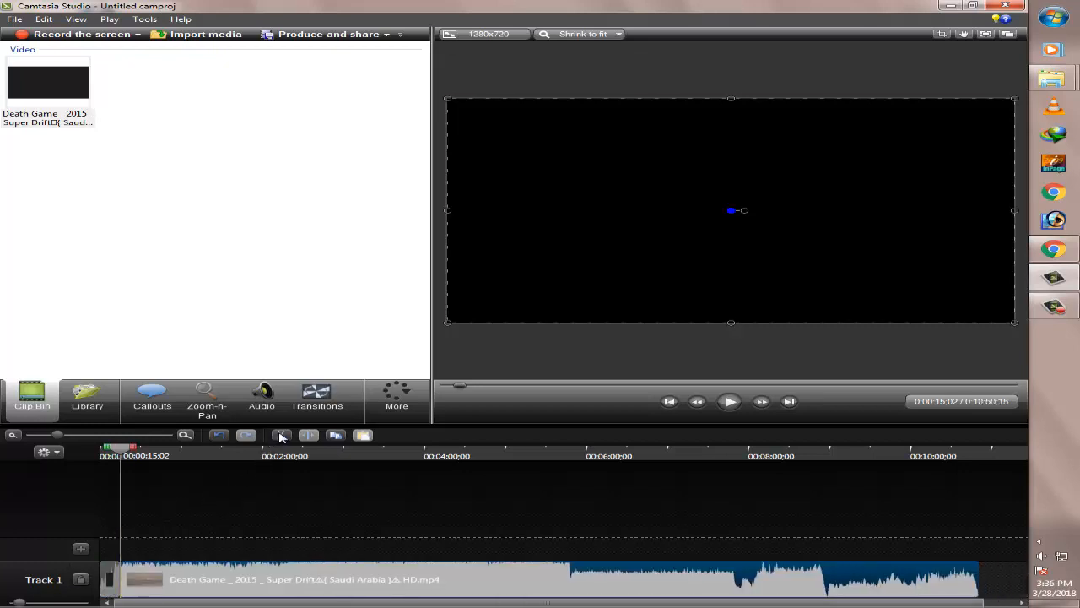
# - Select a timeline range from 0:00:15;02 to 0:01:05;19, extend it to 0:04:58;17, and collapse it again
pyautogui.moveTo(139, 450); pyautogui.dragTo(191, 452)
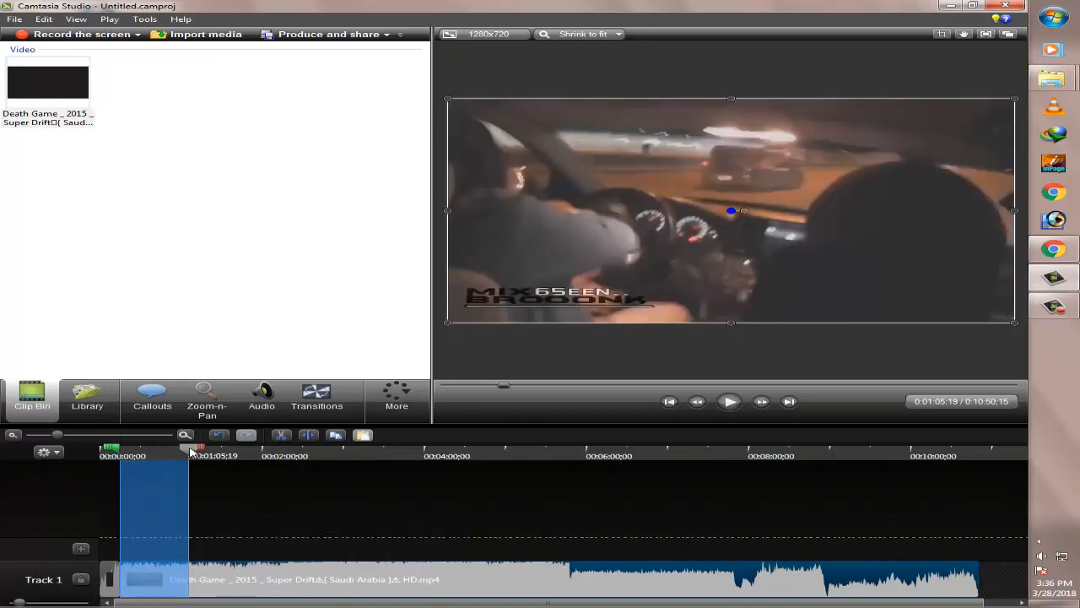
pyautogui.moveTo(190, 451); pyautogui.dragTo(118, 451)
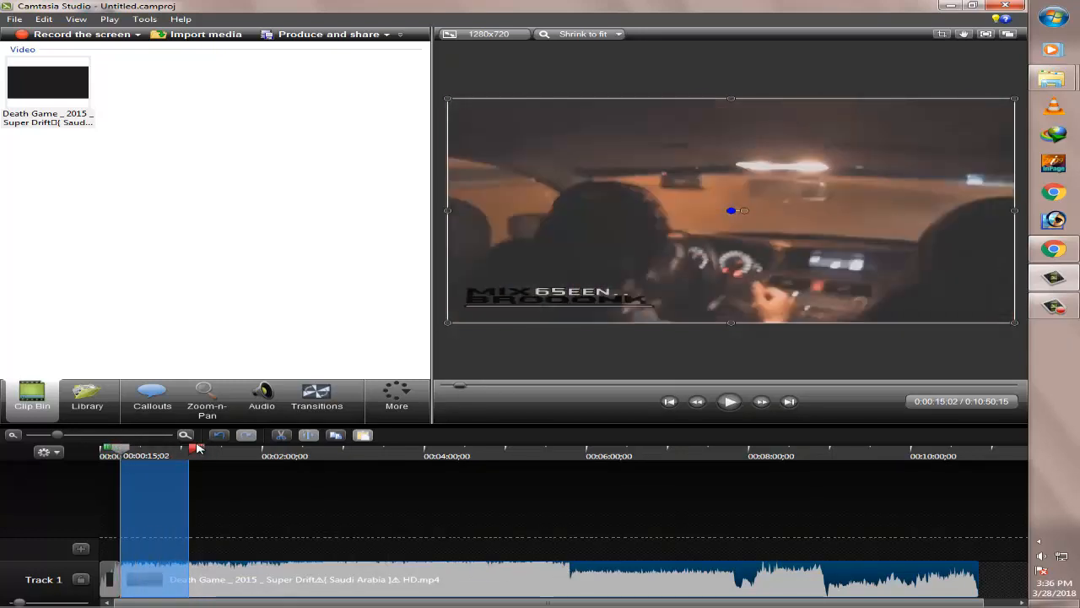
pyautogui.moveTo(194, 448)
pyautogui.mouseDown()
pyautogui.moveTo(121, 448)
pyautogui.moveTo(504, 449)
pyautogui.mouseUp()
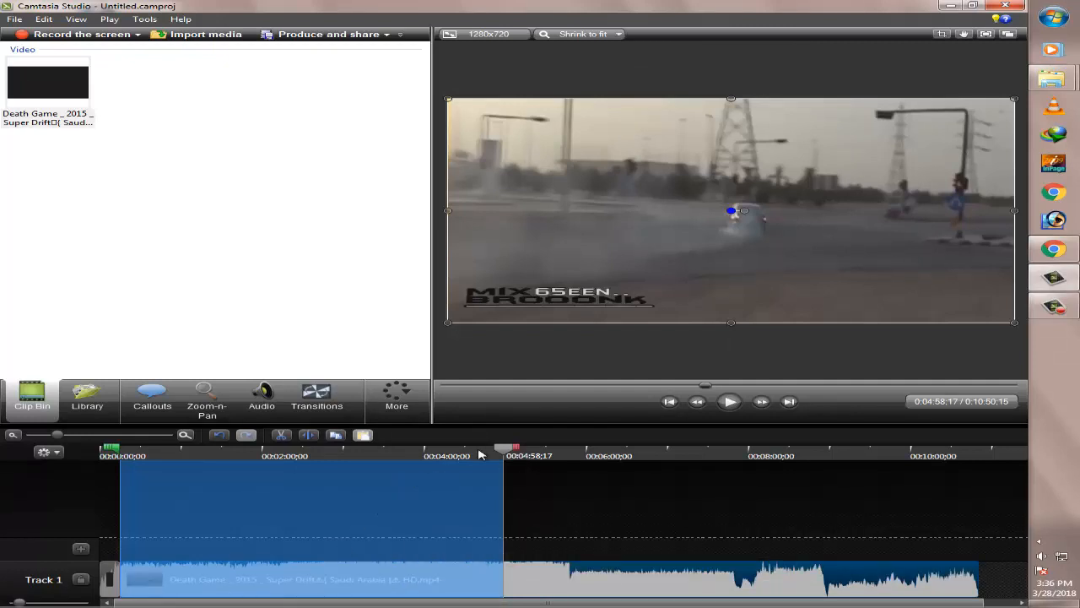
pyautogui.moveTo(478, 455); pyautogui.dragTo(128, 460)
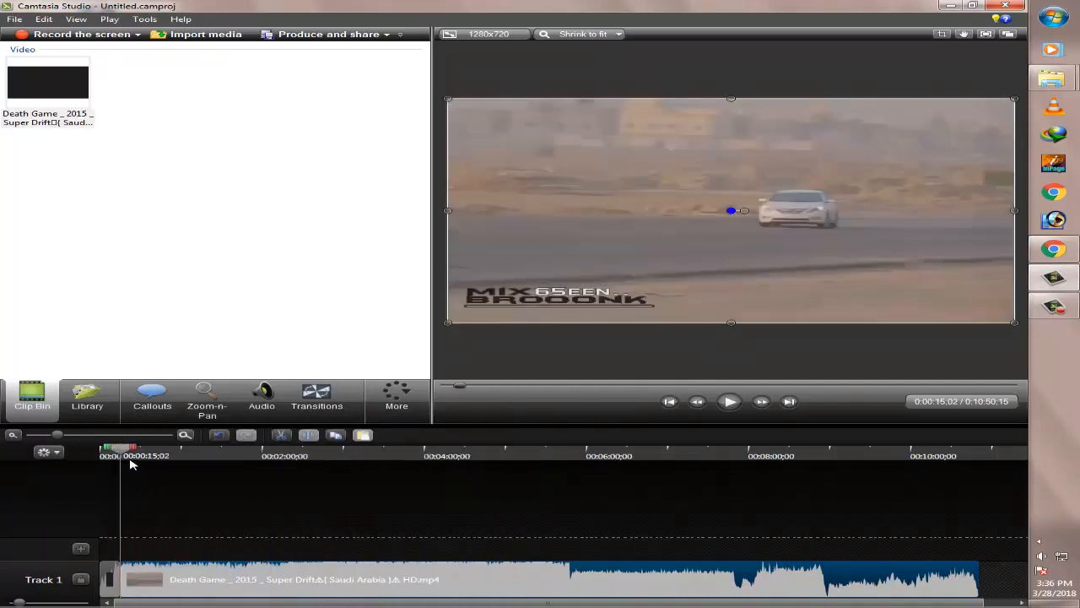
# - Delete the opening segment before 0:00:15;02 and move the remaining clip to the start of Track 1
pyautogui.click(106, 579)
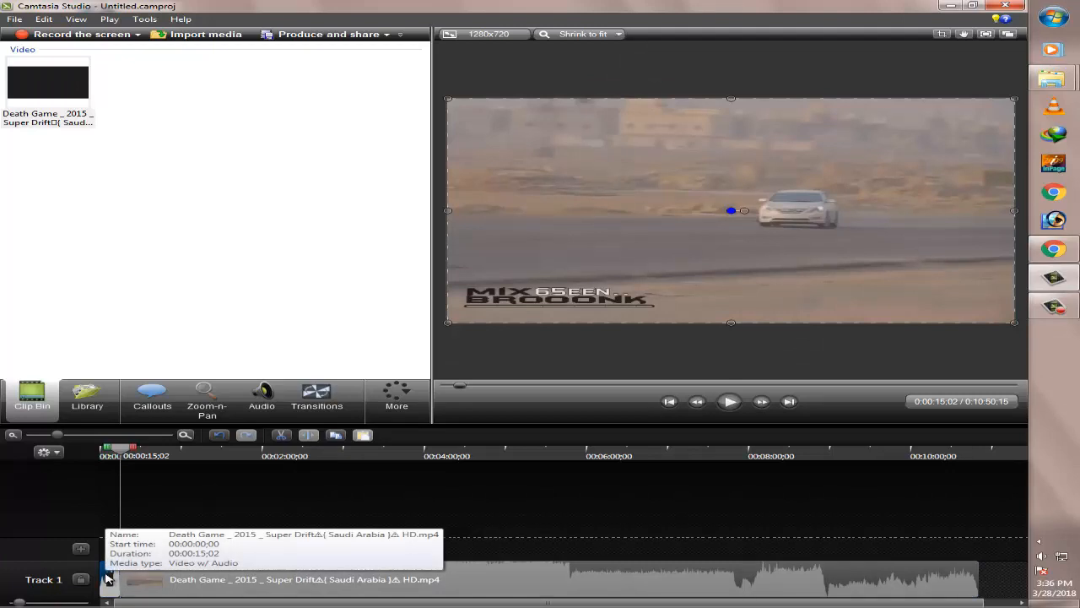
pyautogui.press('Delete')
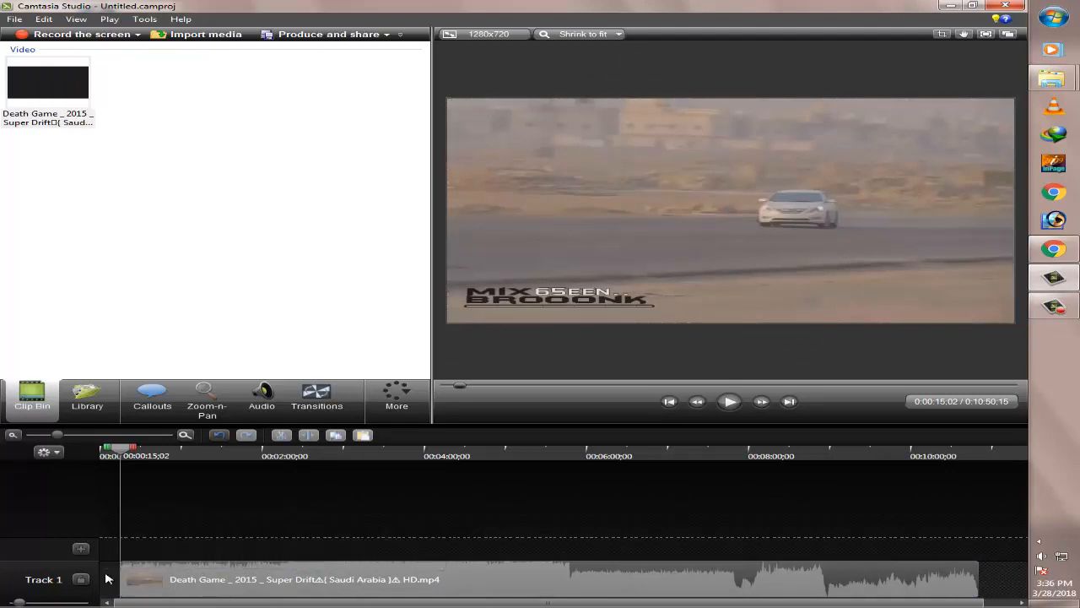
pyautogui.moveTo(203, 581); pyautogui.dragTo(130, 582)
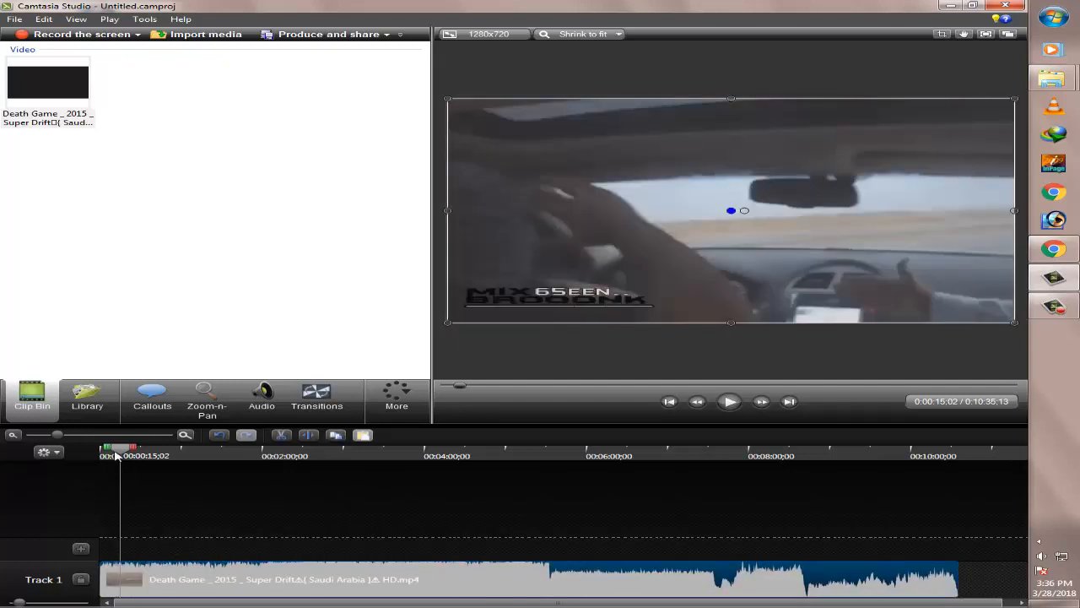
# - Play the shortened video from the beginning and pause at 0:00:10;28
pyautogui.moveTo(120, 448); pyautogui.dragTo(102, 448)
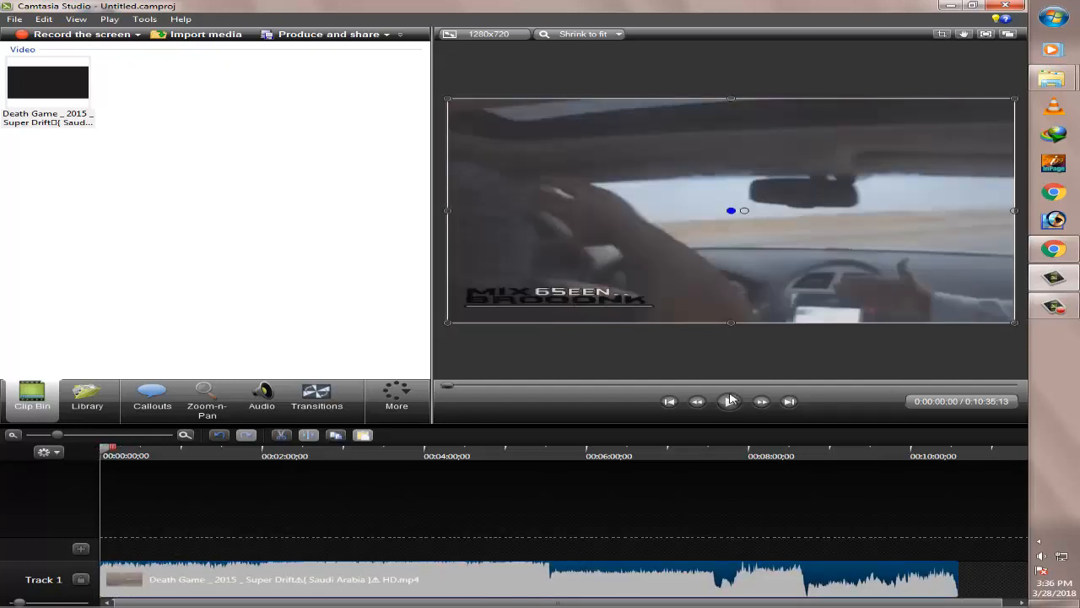
pyautogui.click(731, 400)
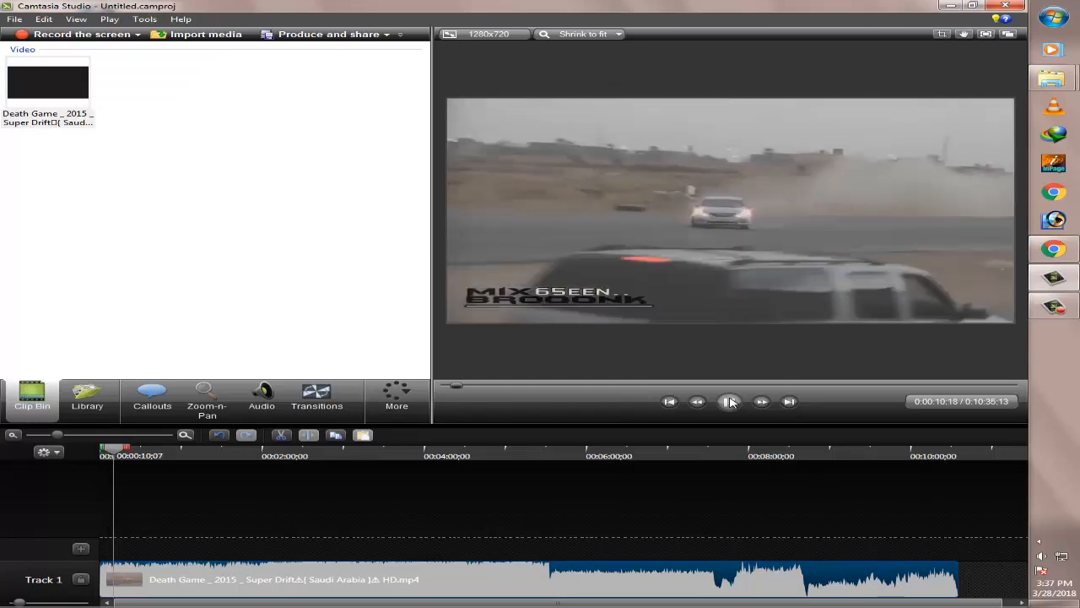
pyautogui.click(730, 401)
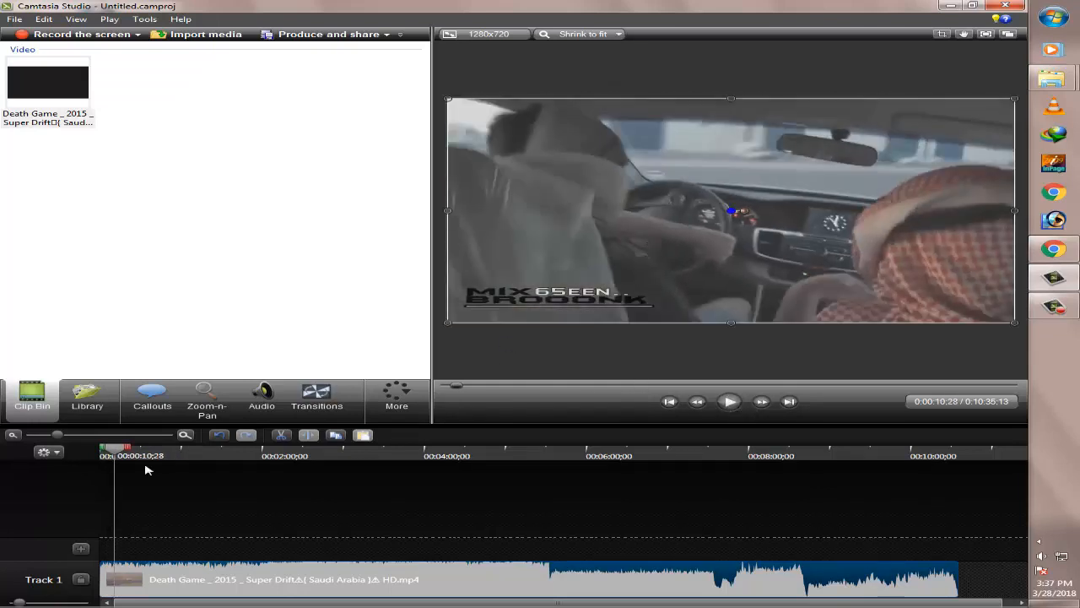
# - Step back frame by frame to the shot change at 0:00:10;12 and split the Track 1 clip there
pyautogui.click(696, 403)
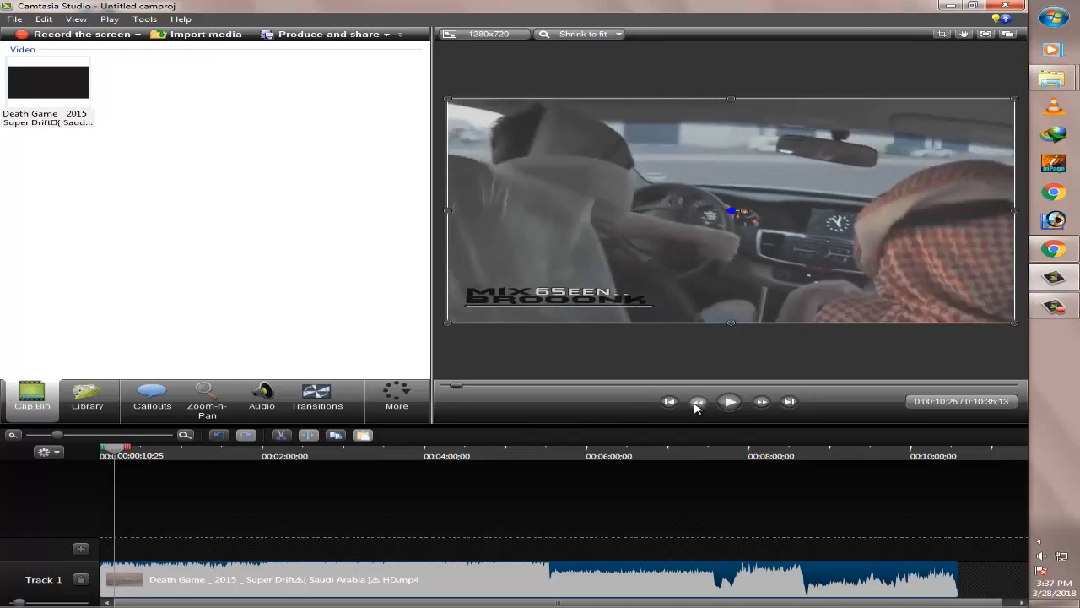
pyautogui.click(696, 403)
pyautogui.click(696, 402)
pyautogui.click(697, 403)
pyautogui.click(697, 403)
pyautogui.click(696, 403)
pyautogui.click(696, 403)
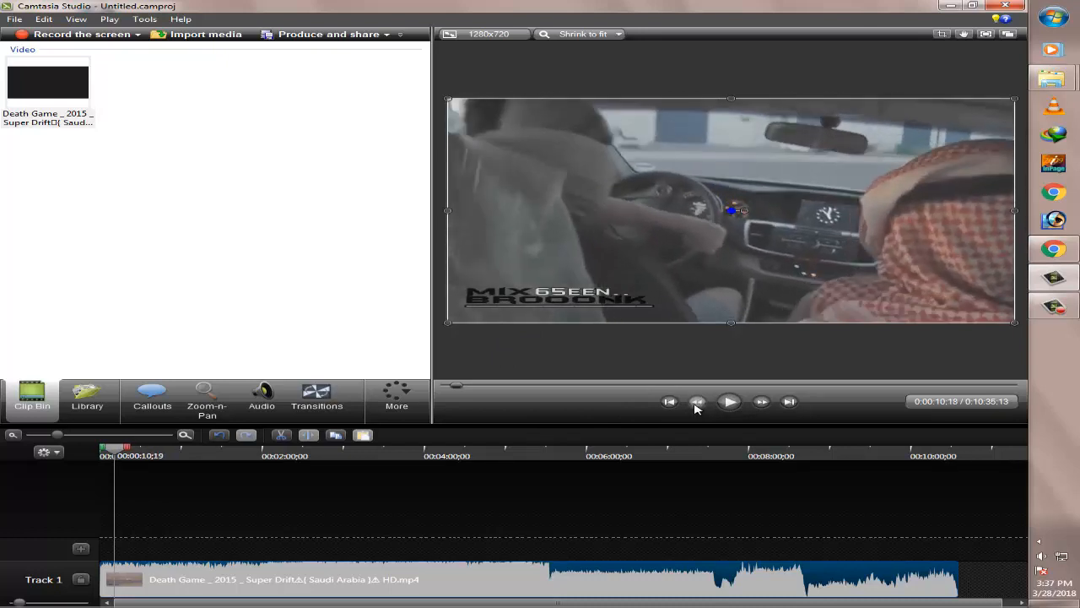
pyautogui.click(696, 403)
pyautogui.click(696, 403)
pyautogui.click(697, 402)
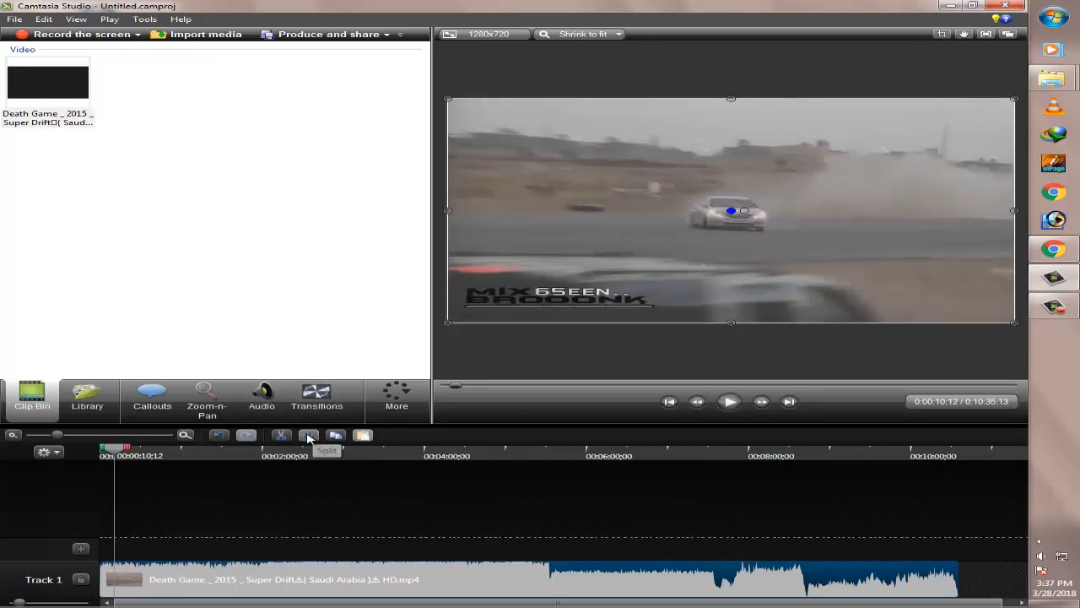
pyautogui.click(308, 437)
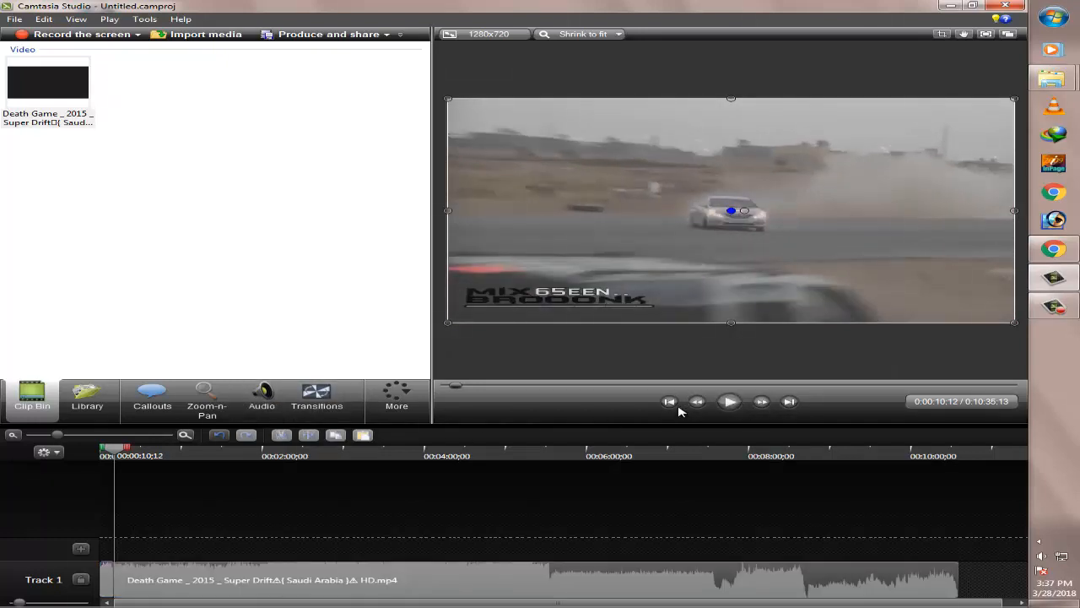
# - Play the preview on from the split, pausing along the way, and stop at 0:00:25;02
pyautogui.click(730, 403)
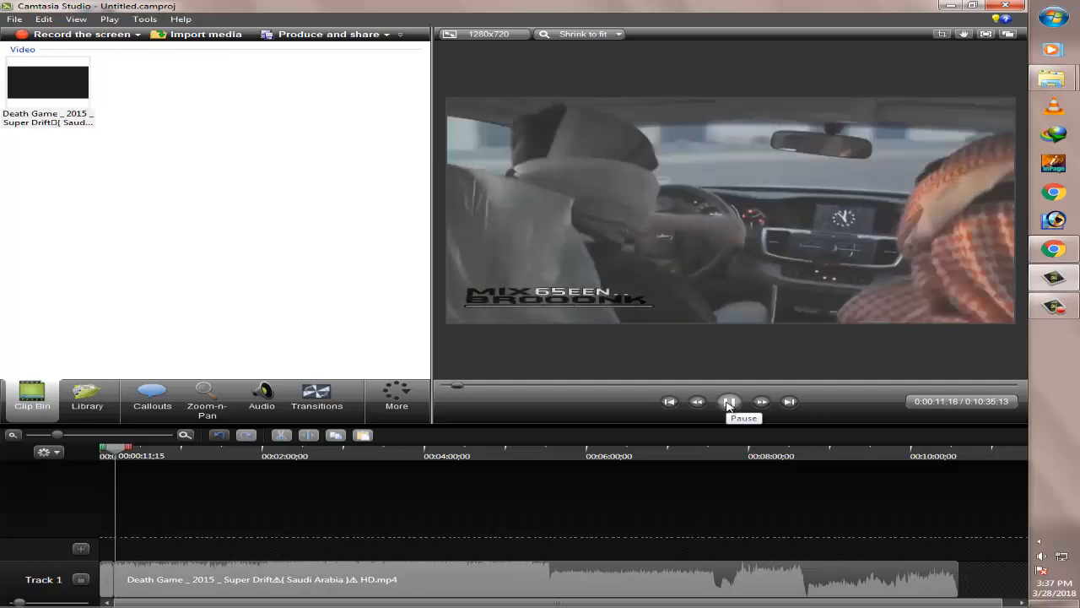
pyautogui.click(730, 404)
pyautogui.click(730, 404)
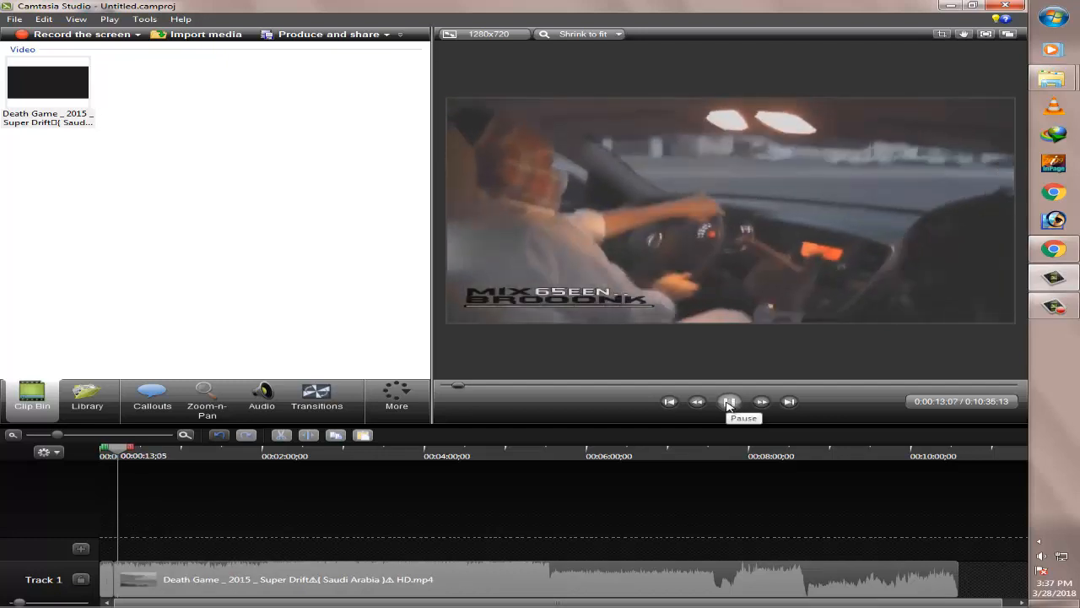
pyautogui.click(730, 403)
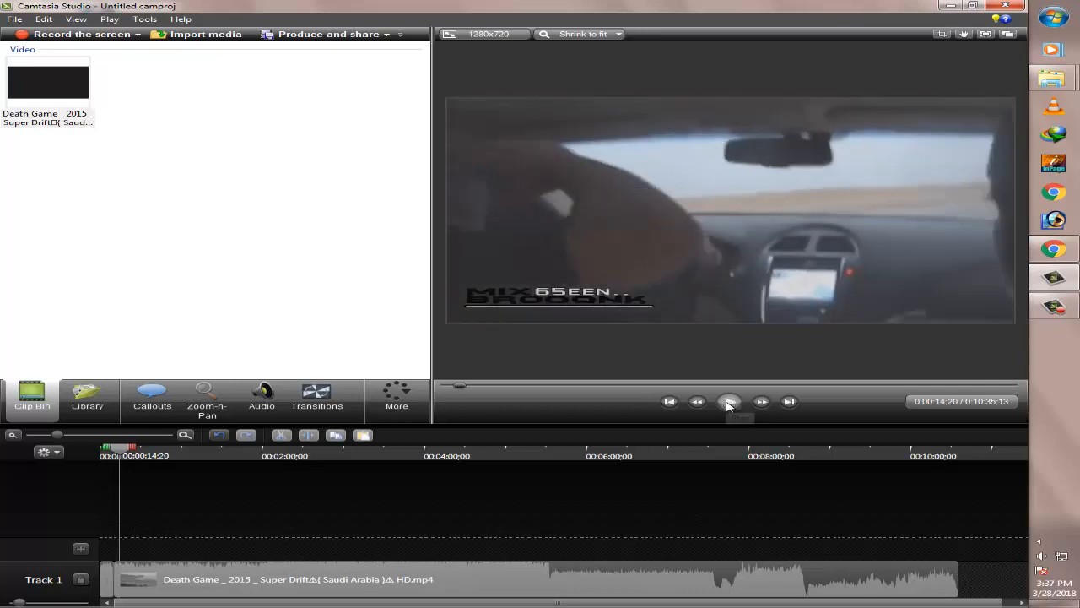
pyautogui.click(730, 403)
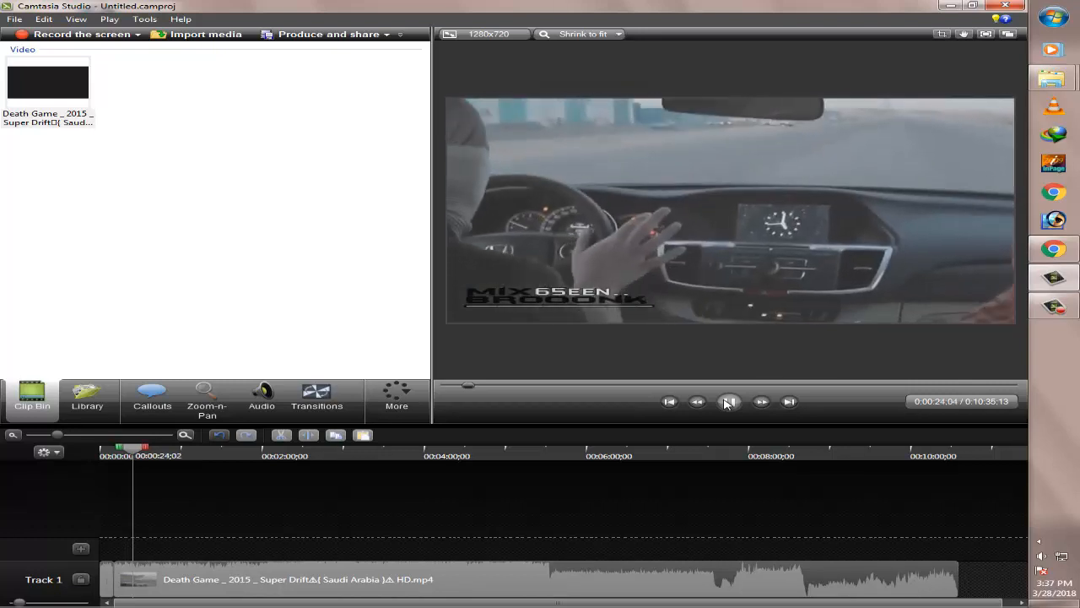
pyautogui.click(728, 403)
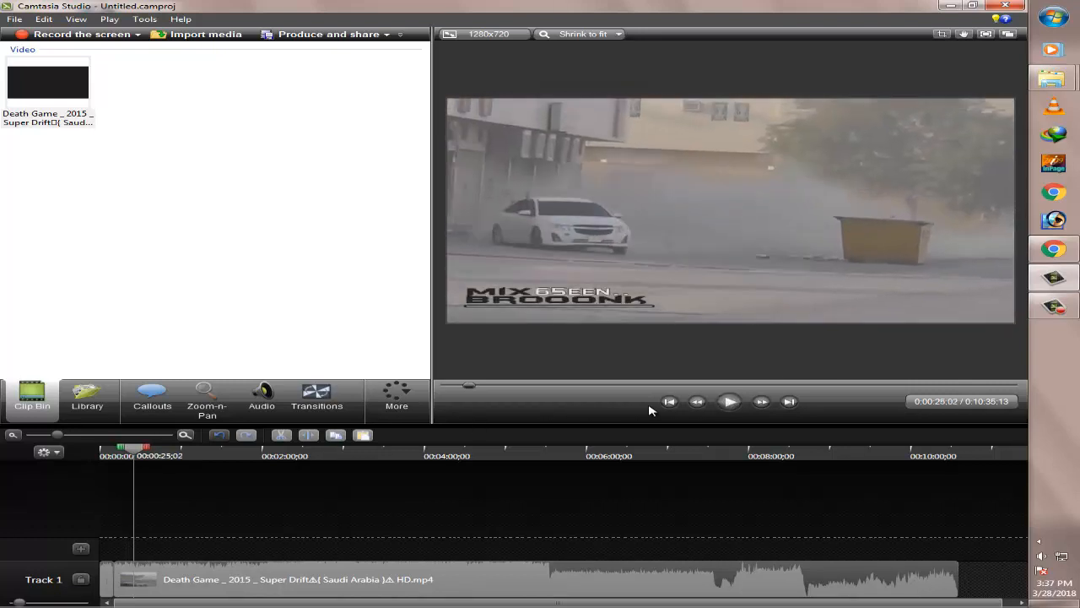
# - Step frame by frame to place the playhead at the start of the white car's shot, 0:00:24;08
pyautogui.click(698, 402)
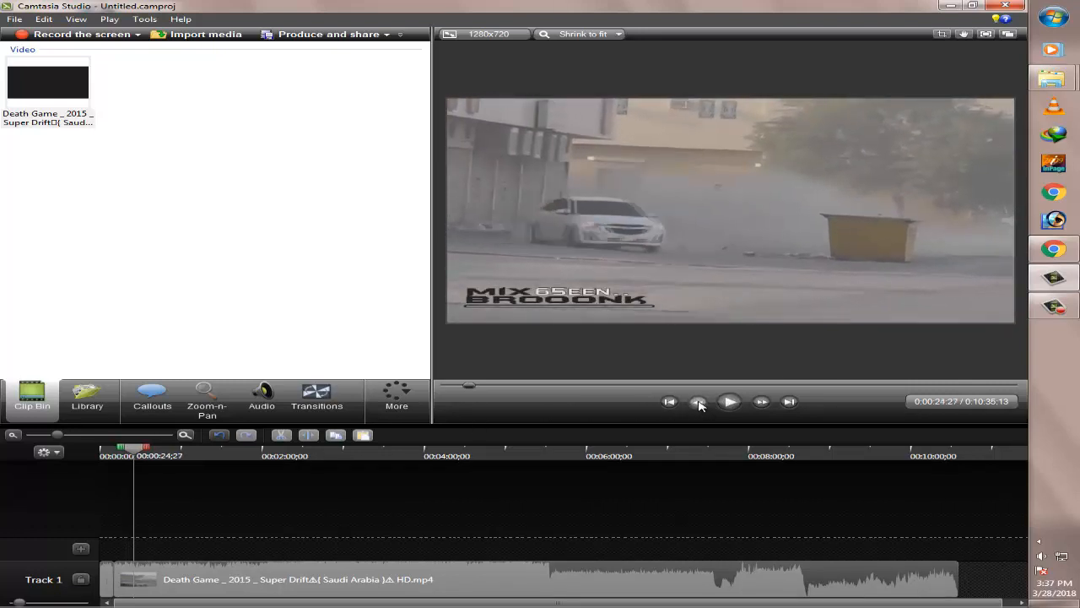
pyautogui.click(698, 403)
pyautogui.click(698, 403)
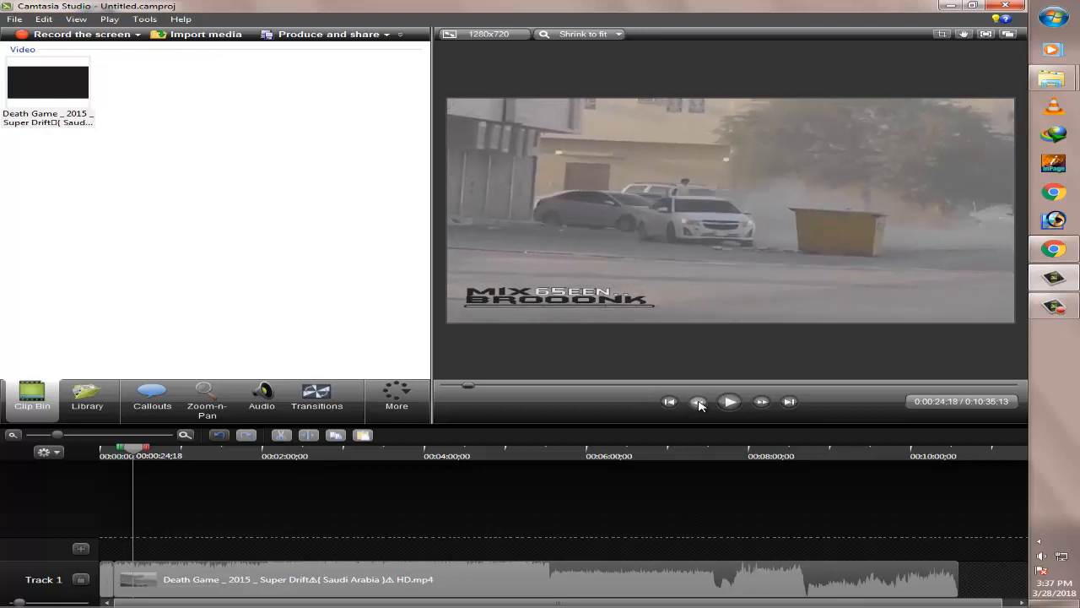
pyautogui.click(698, 403)
pyautogui.click(698, 403)
pyautogui.click(698, 403)
pyautogui.click(698, 403)
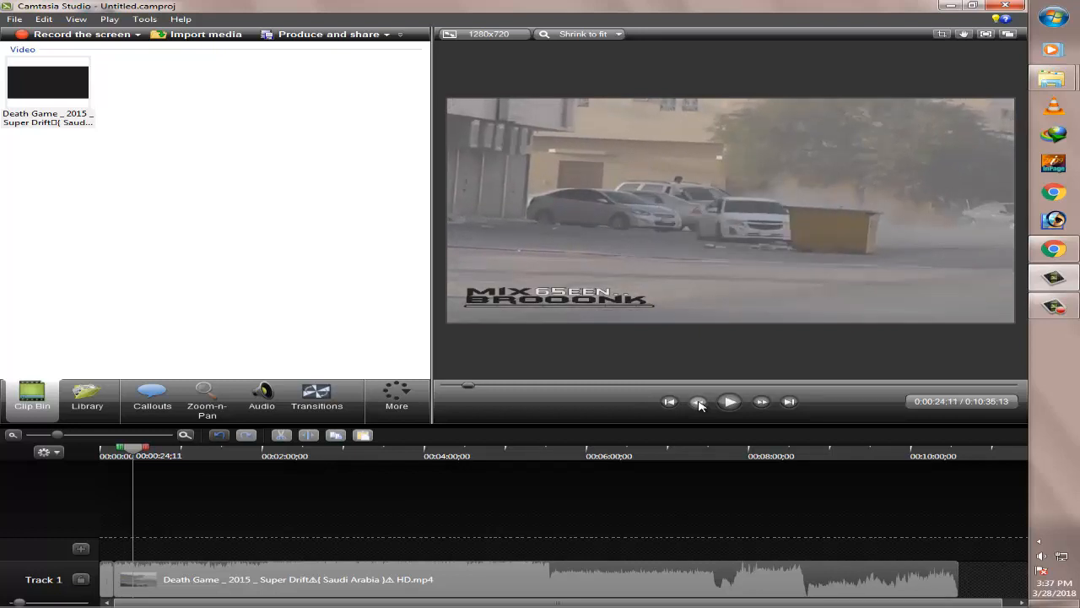
pyautogui.click(698, 402)
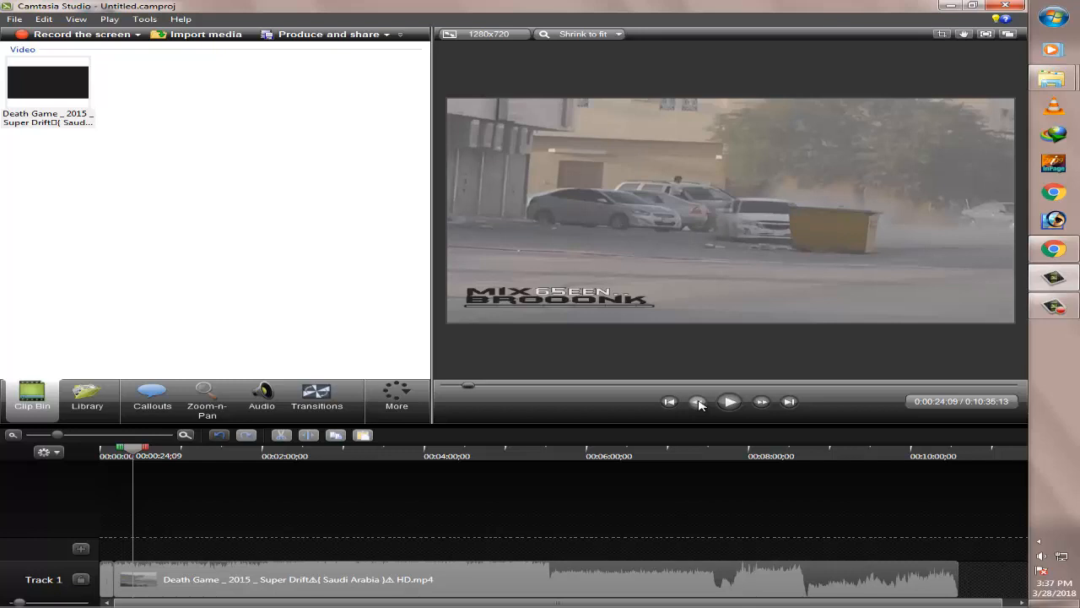
pyautogui.click(698, 403)
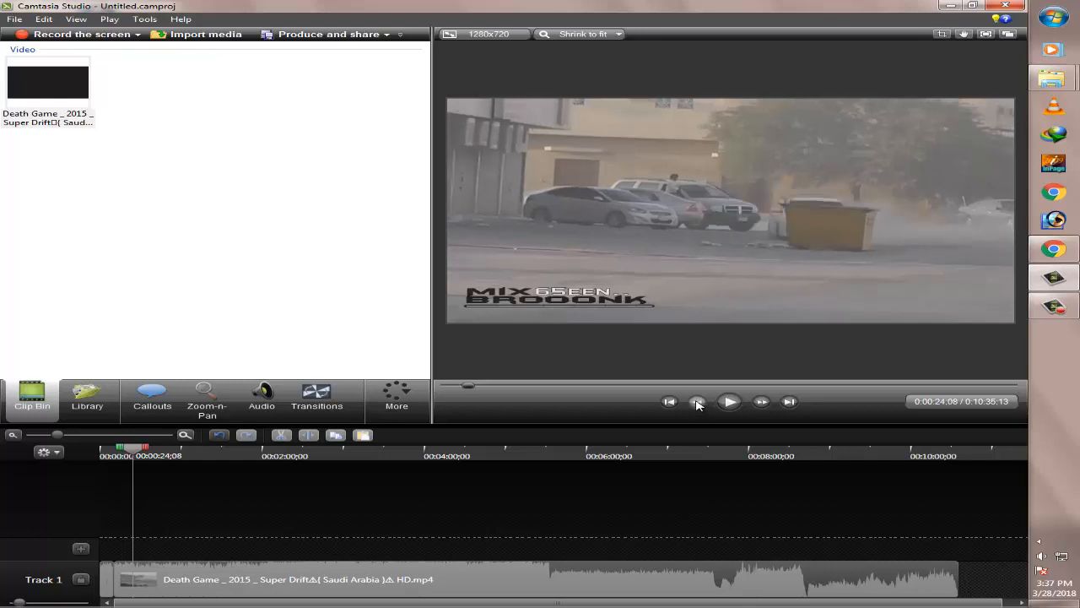
pyautogui.click(698, 403)
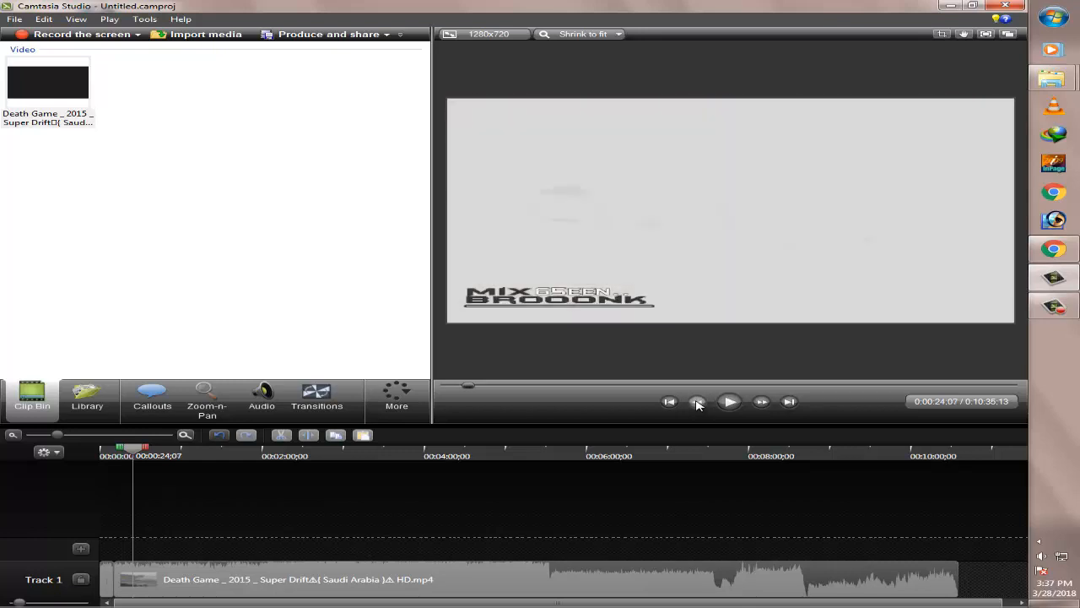
pyautogui.click(757, 403)
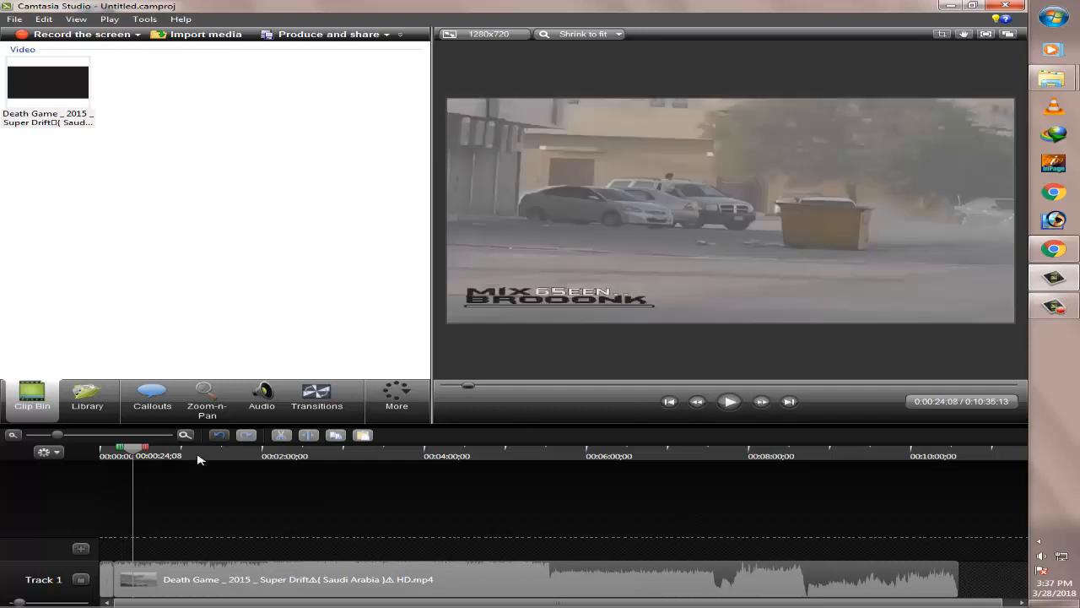
# - Select the longer clip on Track 1 and split it at 0:00:24;08
pyautogui.click(261, 579)
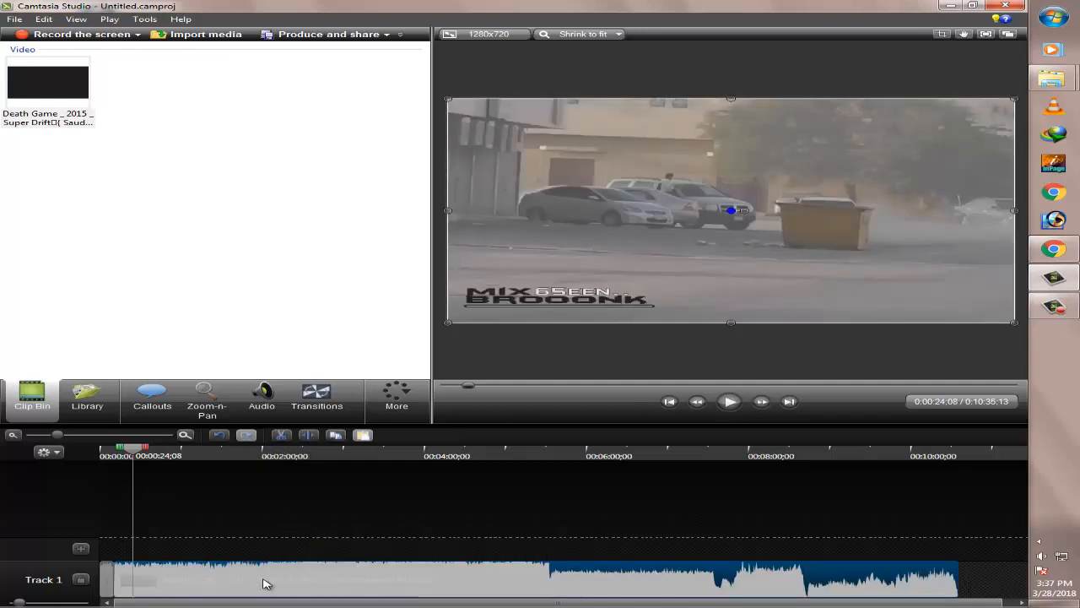
pyautogui.click(340, 499)
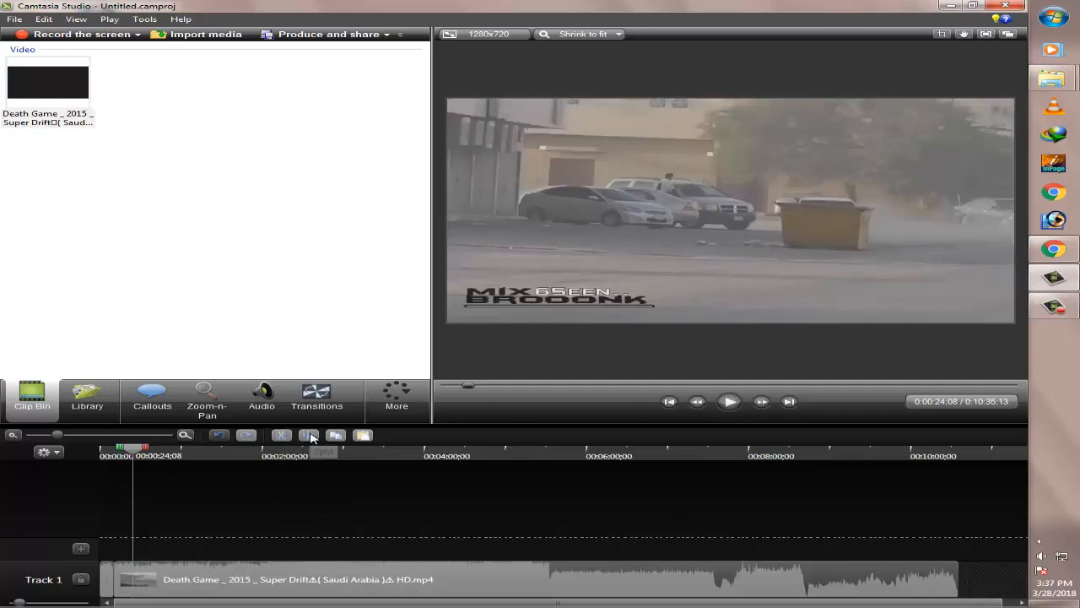
pyautogui.click(340, 579)
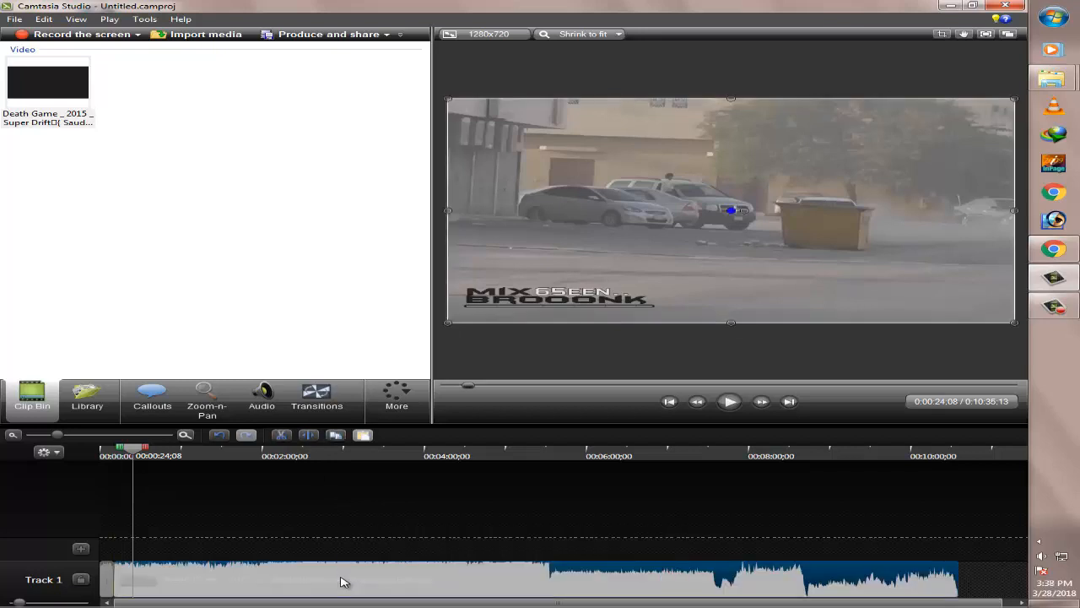
pyautogui.click(310, 436)
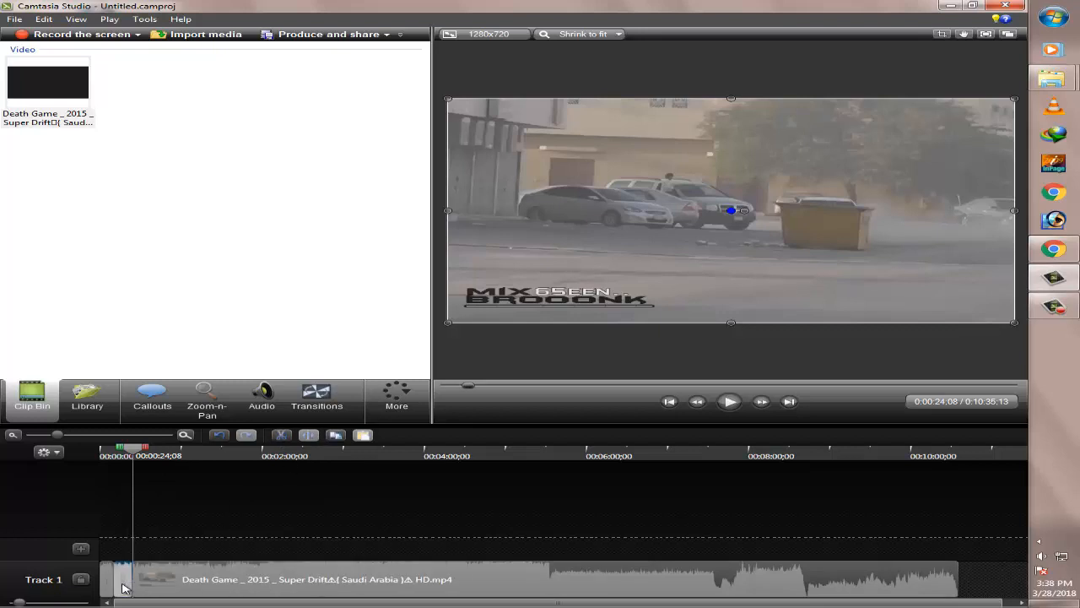
# - Delete the middle segment between 0:00:10;12 and 0:00:24;08 and move the remaining clip against the first one
pyautogui.press('Delete')
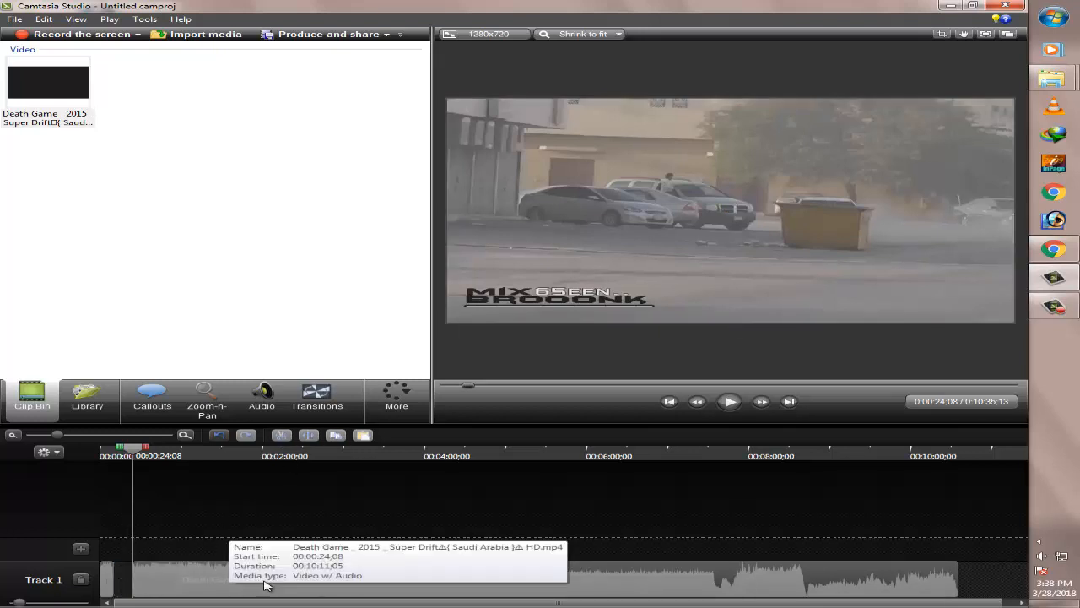
pyautogui.moveTo(265, 584); pyautogui.dragTo(100, 585)
# - Split the long clip on Track 1 at 0:00:29;28 and delete everything after the split
pyautogui.moveTo(136, 447)
pyautogui.mouseDown()
pyautogui.moveTo(92, 454)
pyautogui.moveTo(139, 459)
pyautogui.mouseUp()
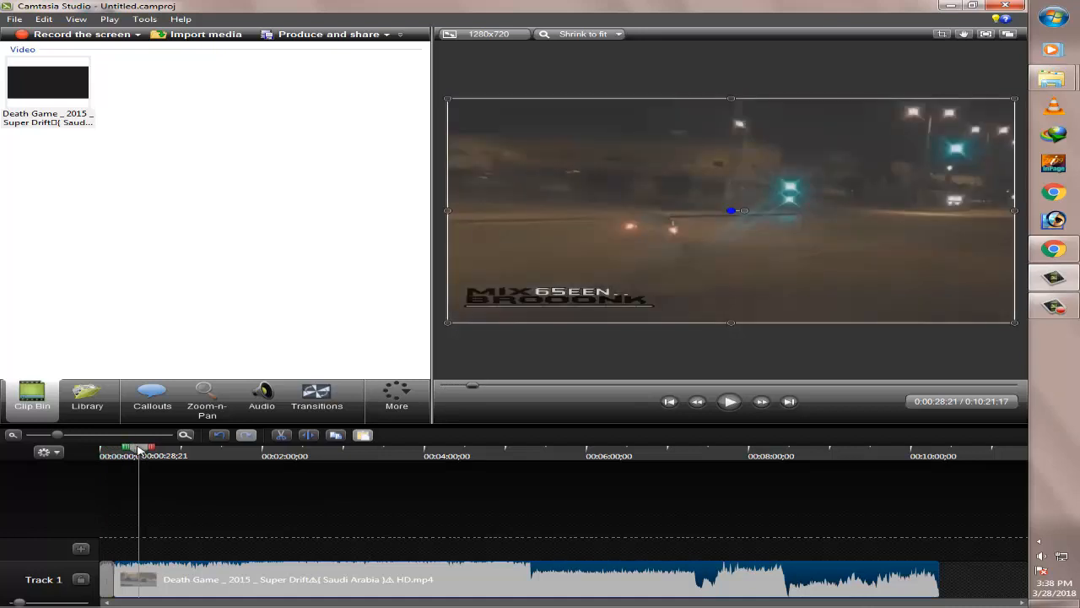
pyautogui.moveTo(139, 450)
pyautogui.mouseDown()
pyautogui.moveTo(160, 457)
pyautogui.moveTo(142, 455)
pyautogui.mouseUp()
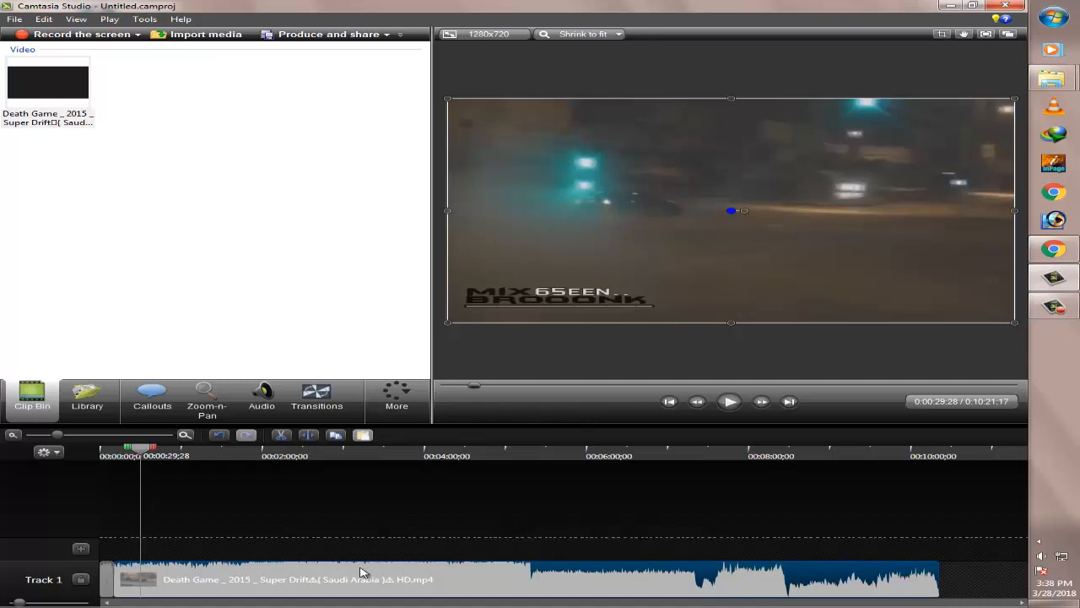
pyautogui.click(306, 578)
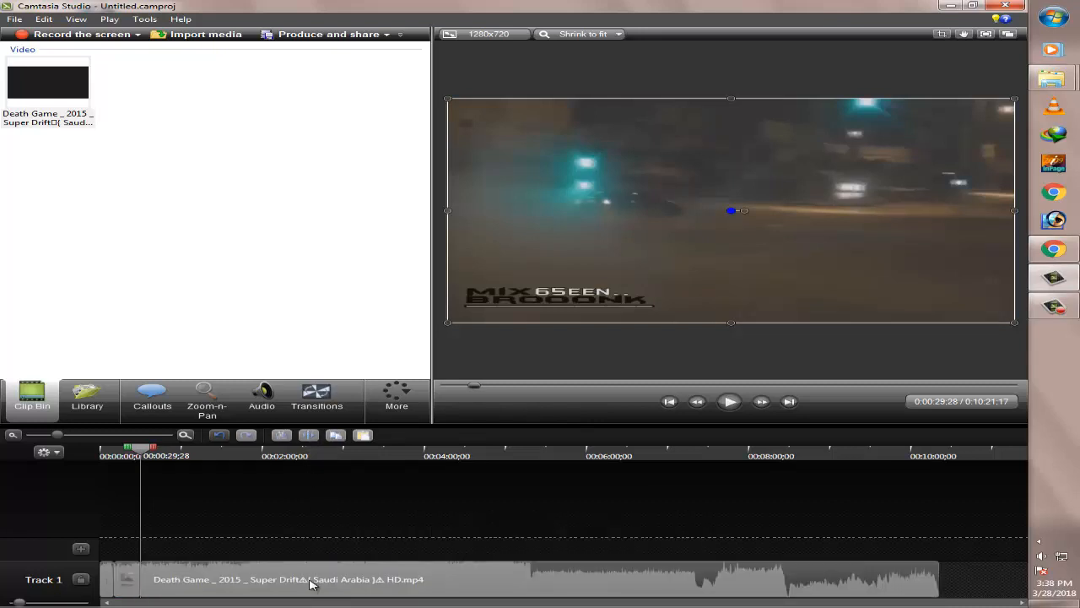
pyautogui.click(312, 584)
pyautogui.press('Delete')
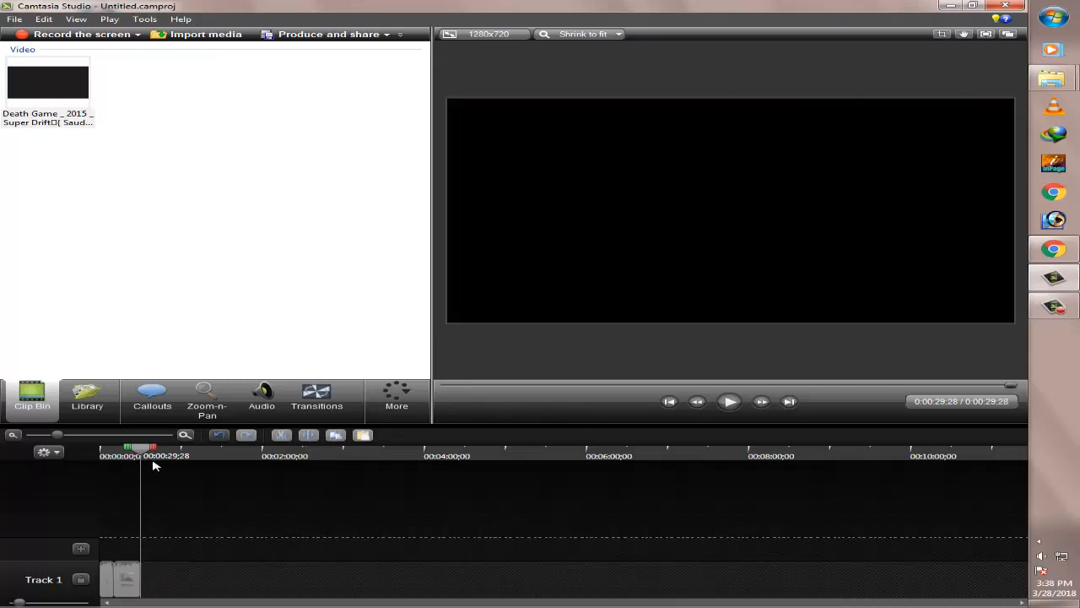
# - Add the Pixelate transition between the two clips and the Fade transition to the first clip on Track 1
pyautogui.moveTo(114, 453); pyautogui.dragTo(24, 452)
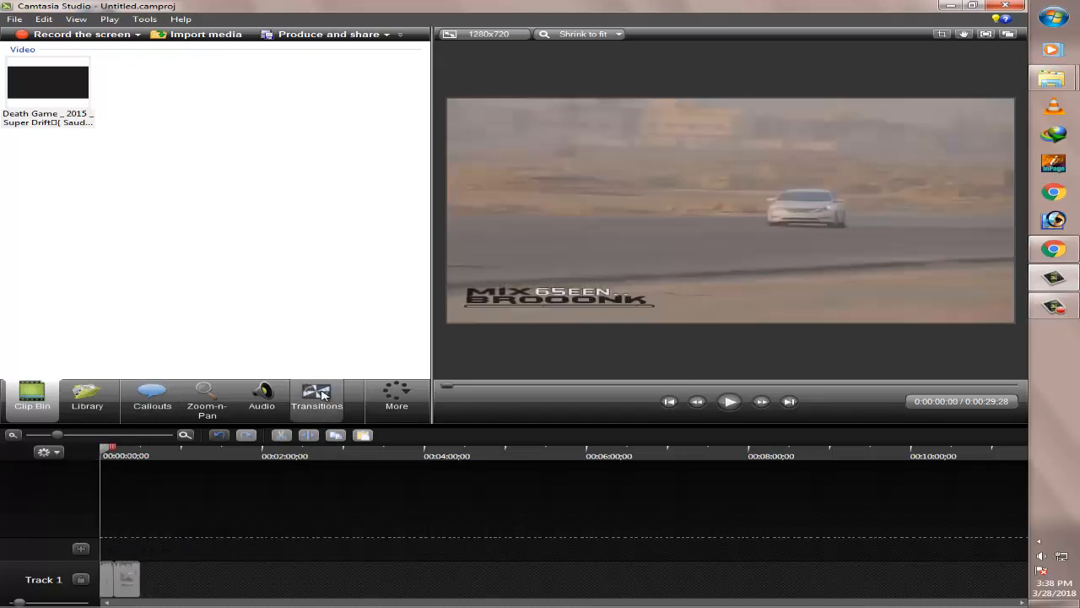
pyautogui.click(316, 395)
pyautogui.scroll(-5, 236, 156)
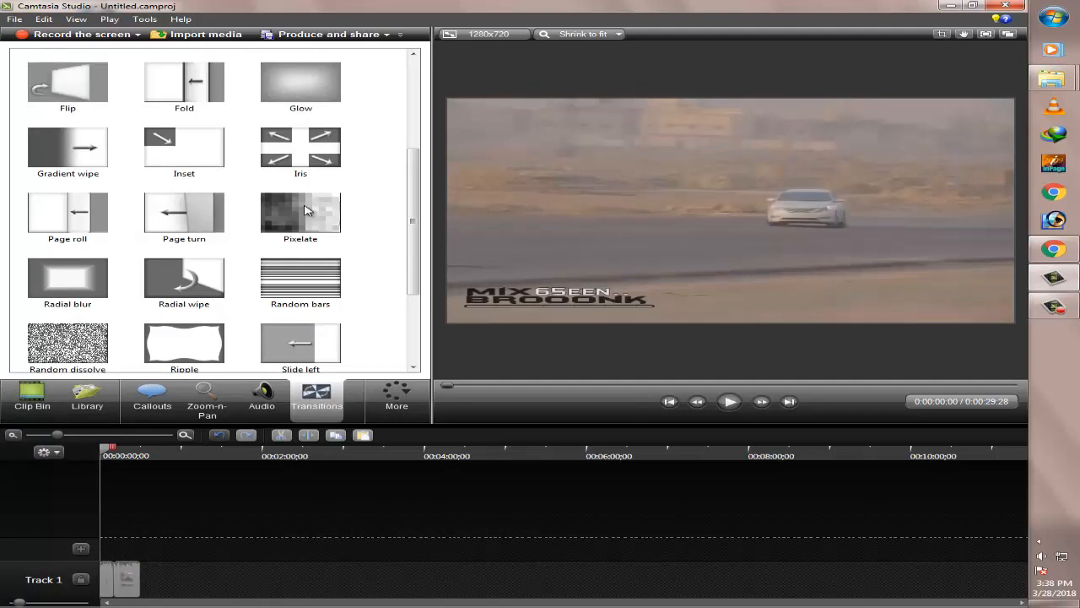
pyautogui.moveTo(308, 211)
pyautogui.mouseDown()
pyautogui.moveTo(188, 418)
pyautogui.moveTo(135, 582)
pyautogui.moveTo(116, 567)
pyautogui.mouseUp()
pyautogui.scroll(3, 194, 168)
pyautogui.moveTo(175, 216); pyautogui.dragTo(109, 591)
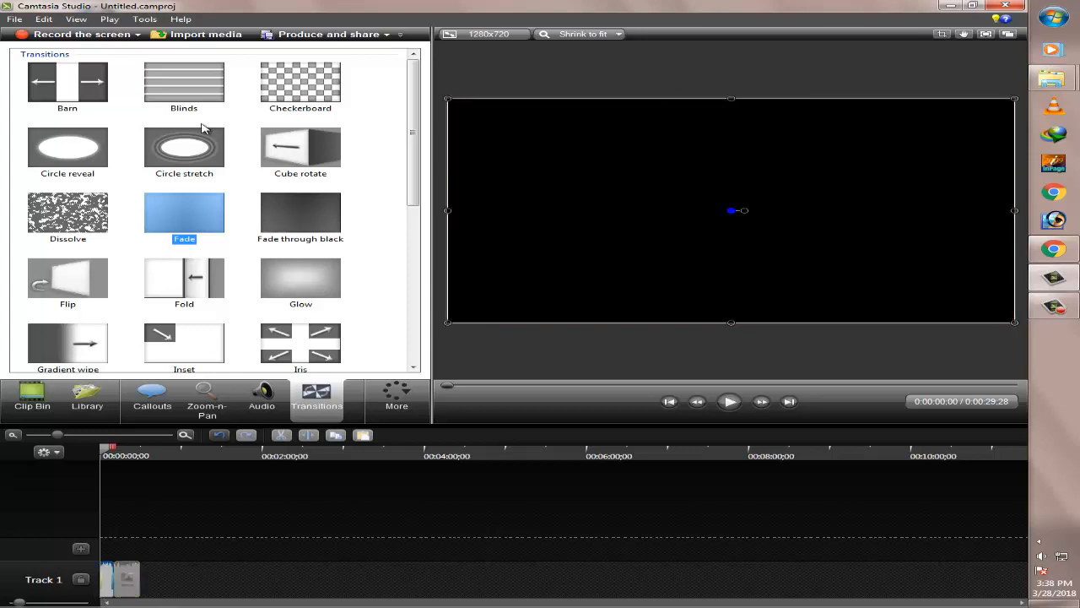
# - Preview the Glow and Cube rotate transitions from the transitions collection
pyautogui.click(282, 278)
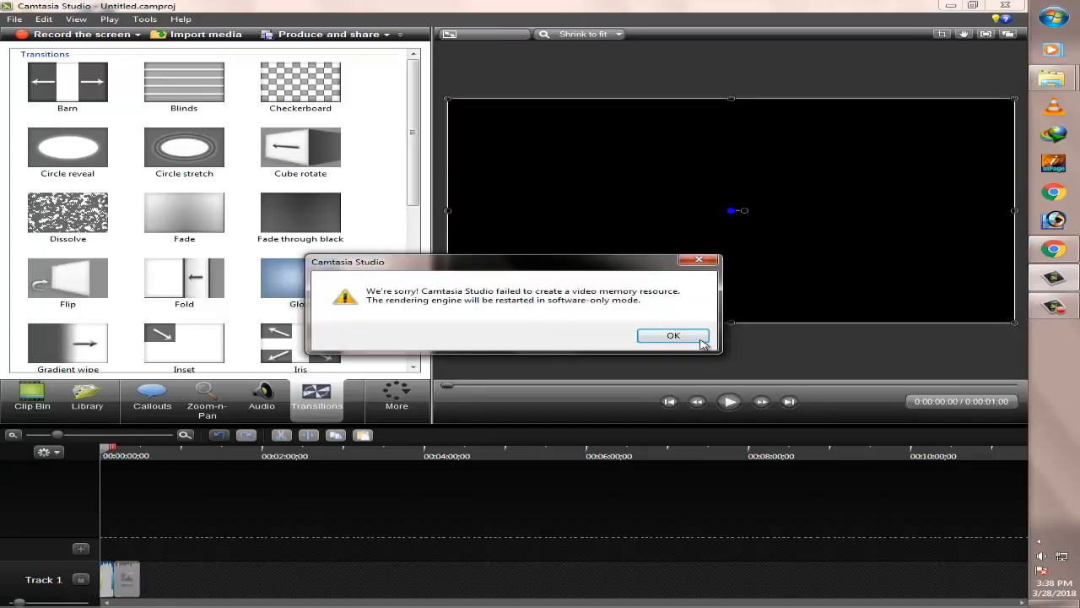
pyautogui.click(699, 339)
pyautogui.click(724, 404)
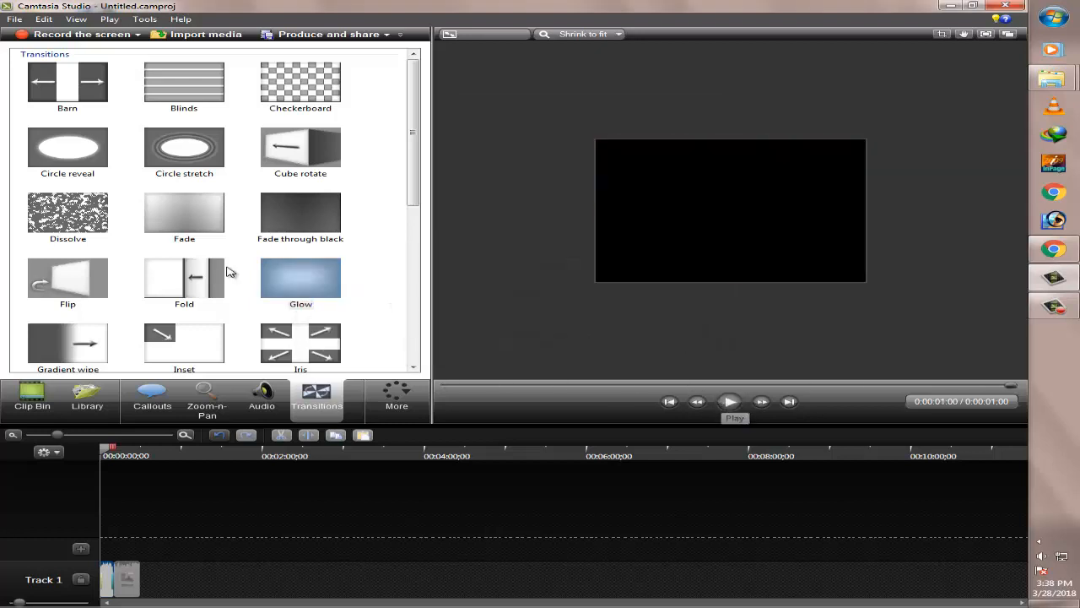
pyautogui.click(728, 402)
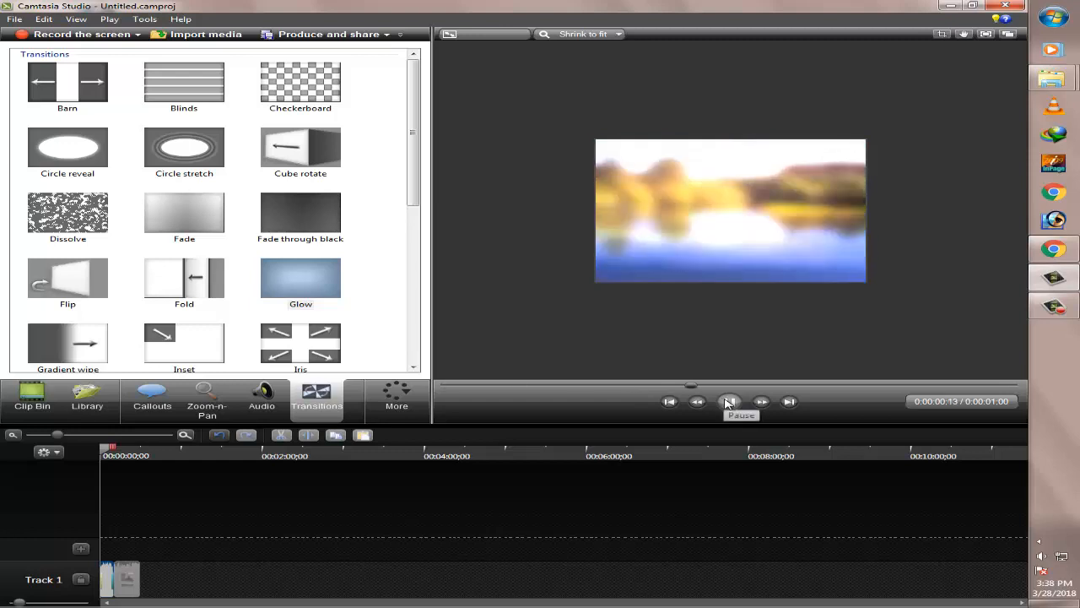
pyautogui.click(283, 144)
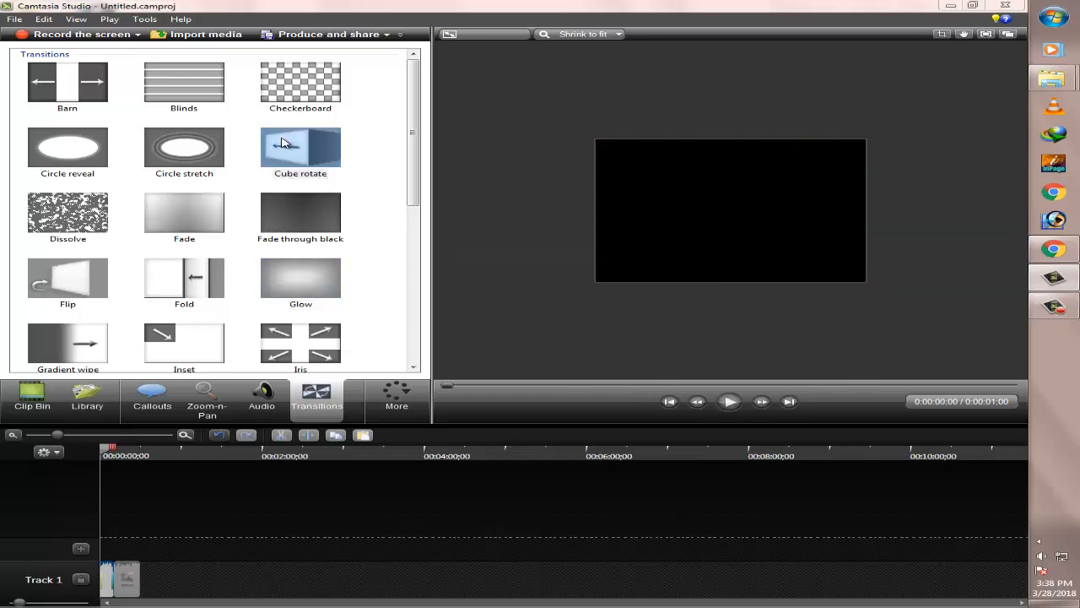
pyautogui.click(663, 334)
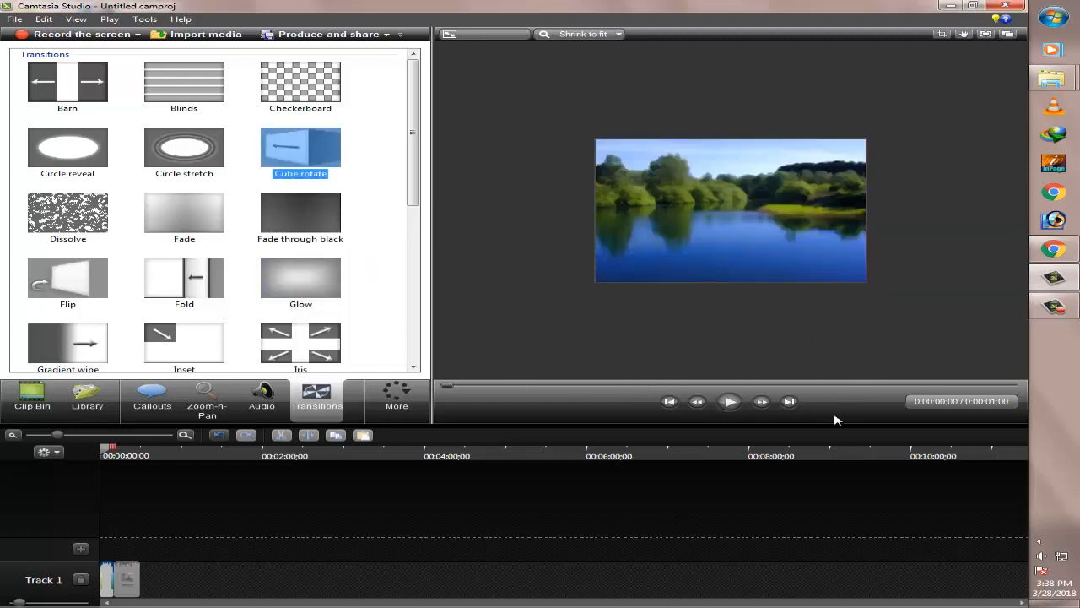
pyautogui.click(727, 402)
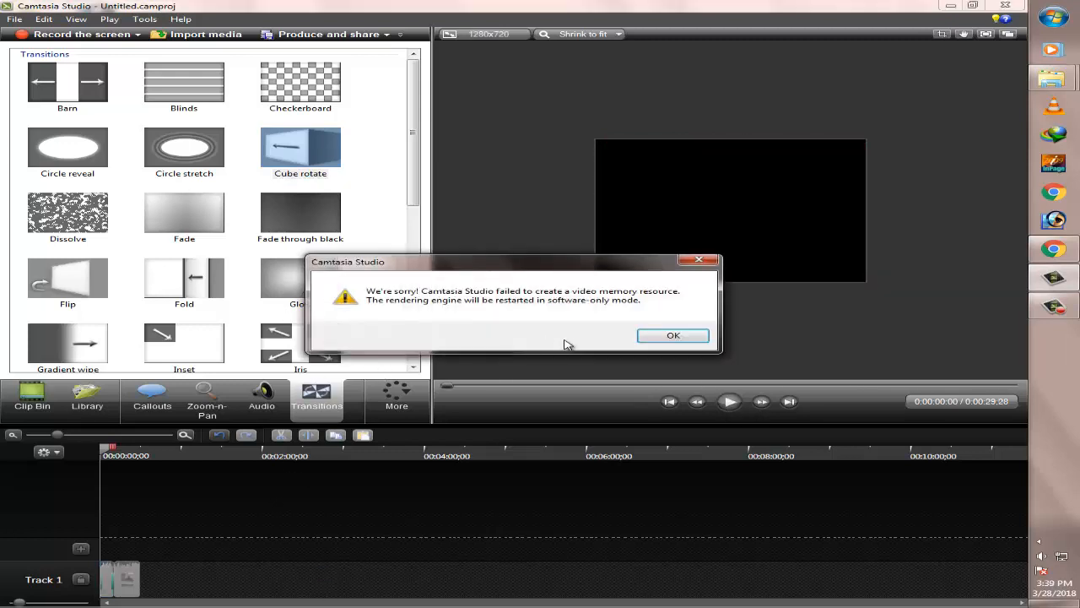
# - Play the timeline from the start through the transition between the clips and return the playhead to 0:00:00;00
pyautogui.click(682, 338)
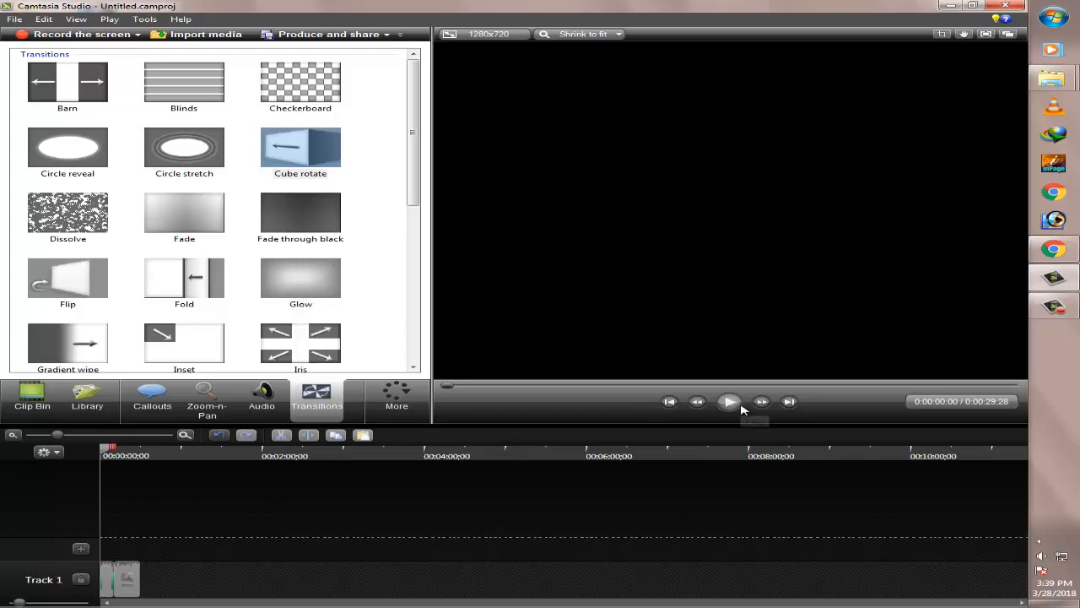
pyautogui.click(731, 402)
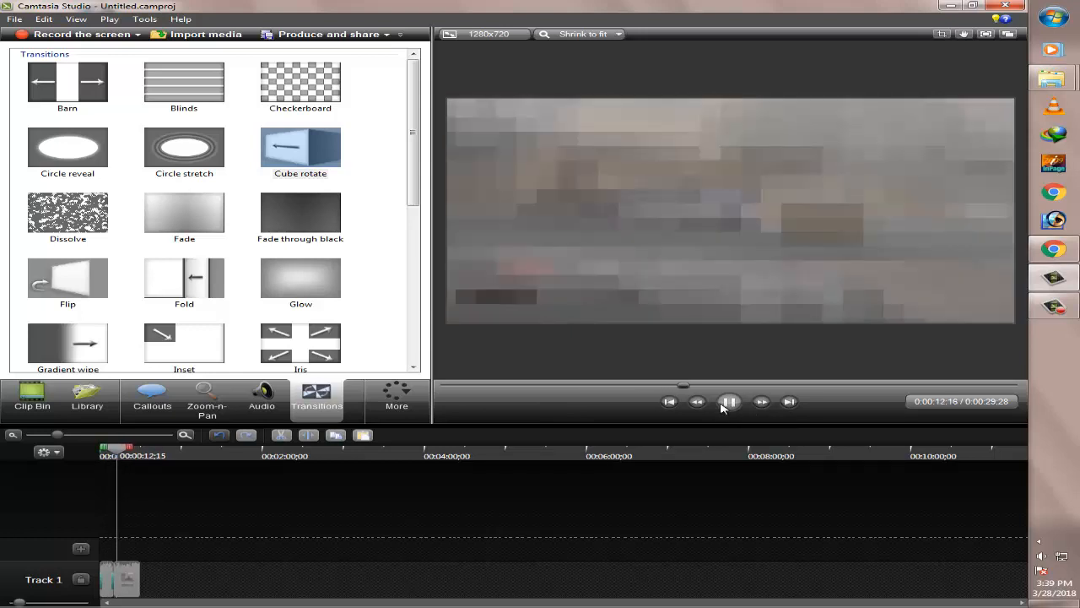
pyautogui.click(728, 403)
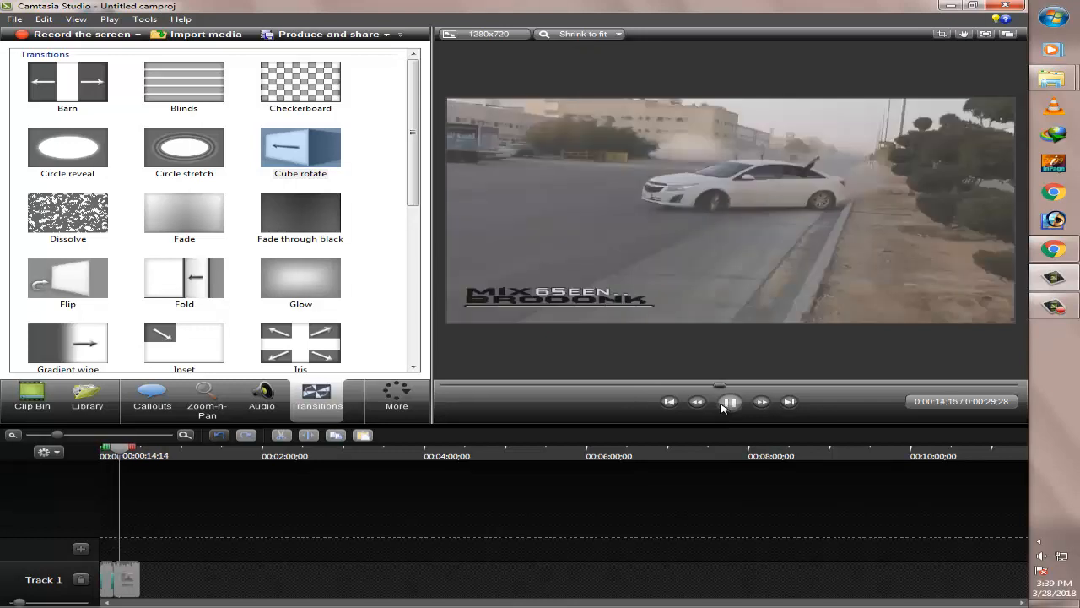
pyautogui.moveTo(114, 453); pyautogui.dragTo(59, 453)
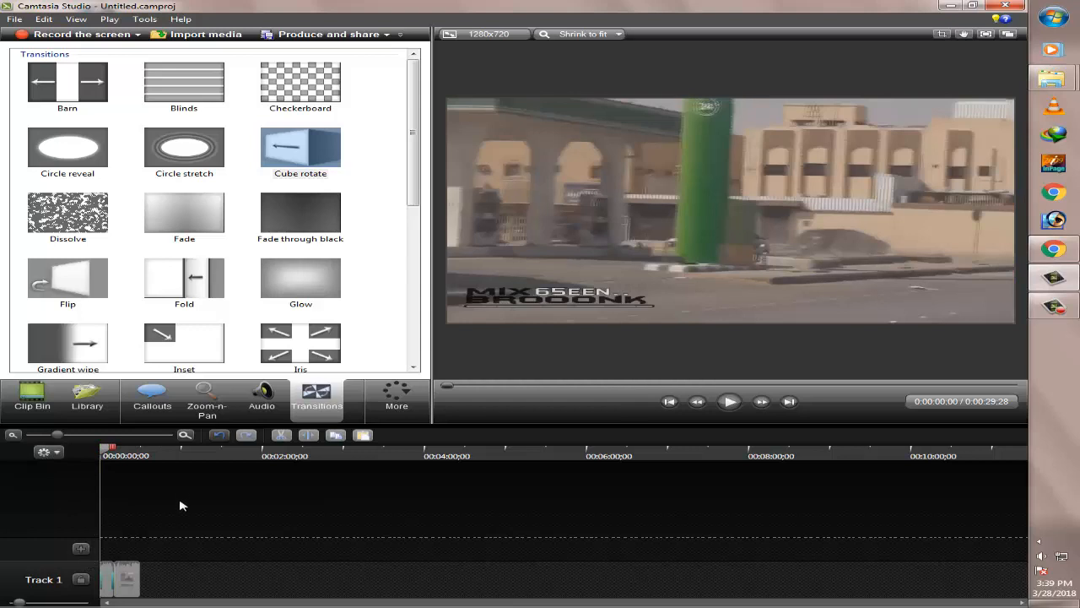
# - Import the image 9 (2).jpg from New folder inside Downloads into the project media
pyautogui.click(31, 395)
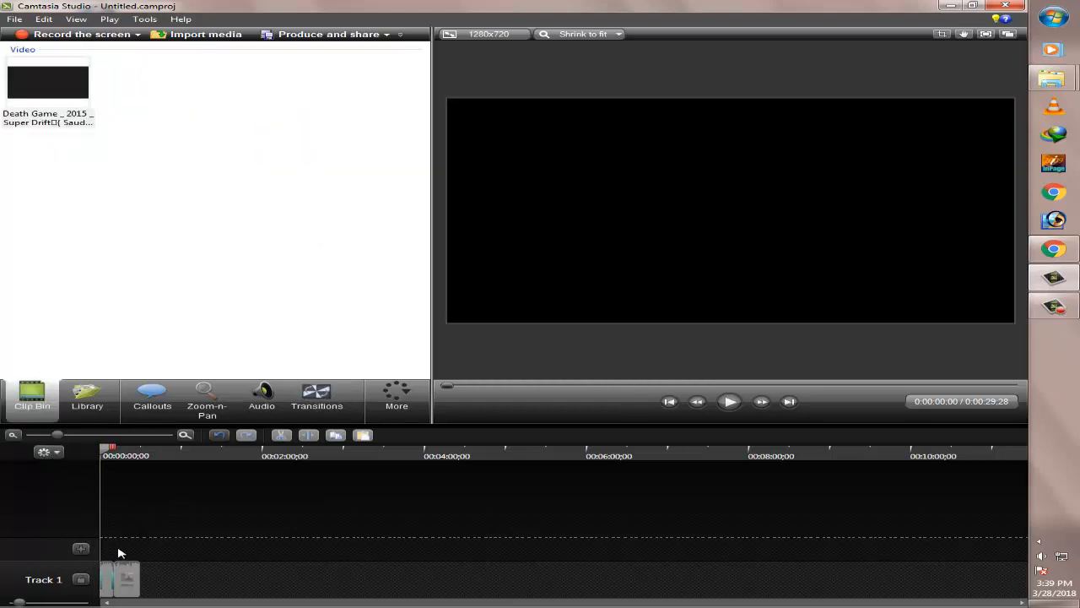
pyautogui.click(191, 34)
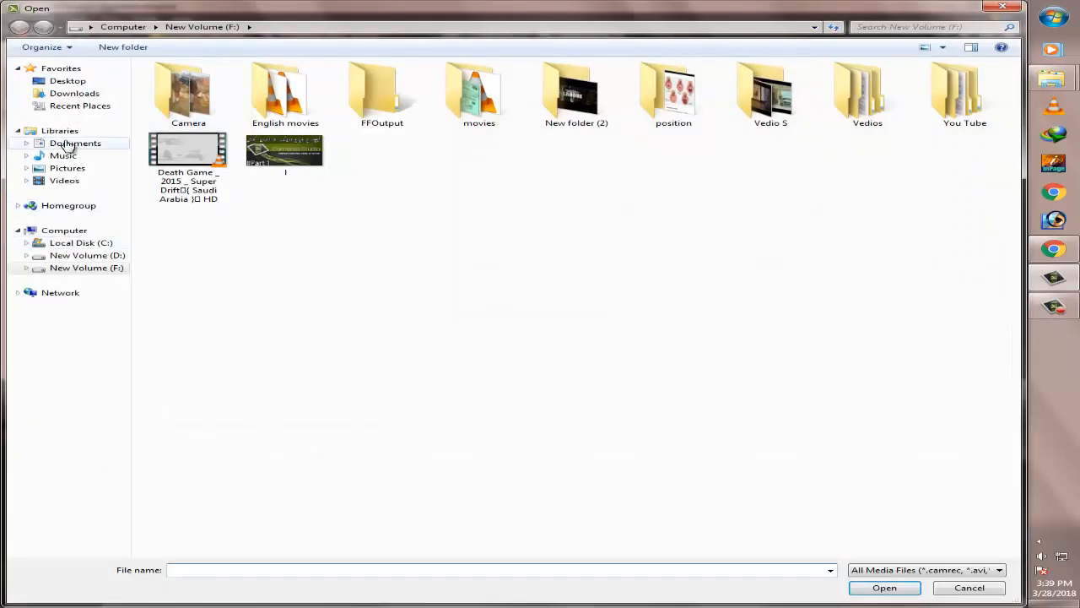
pyautogui.click(115, 94)
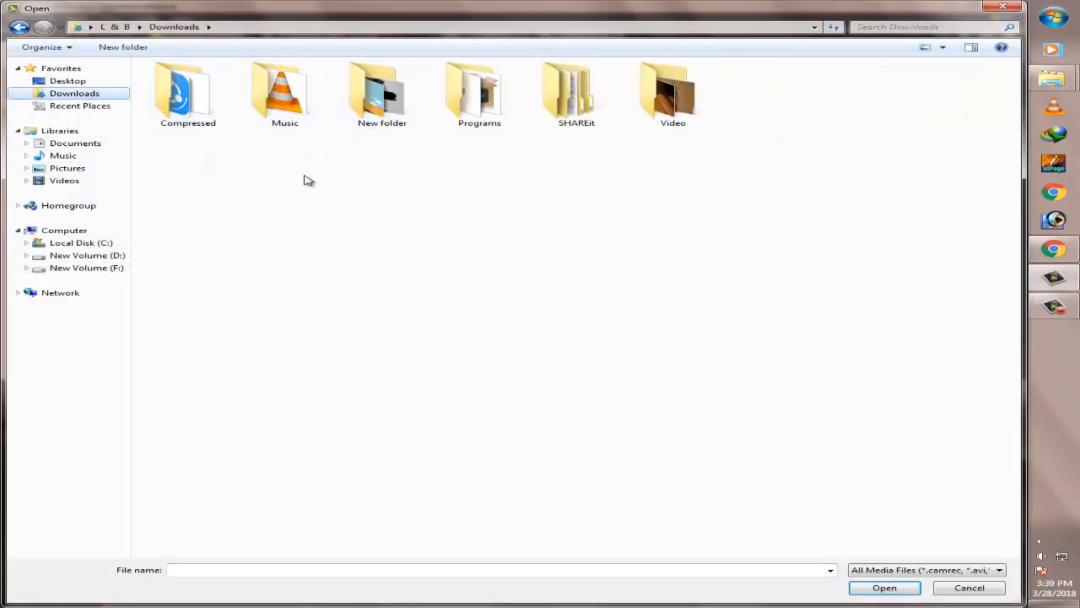
pyautogui.doubleClick(205, 106)
pyautogui.click(30, 23)
pyautogui.doubleClick(380, 93)
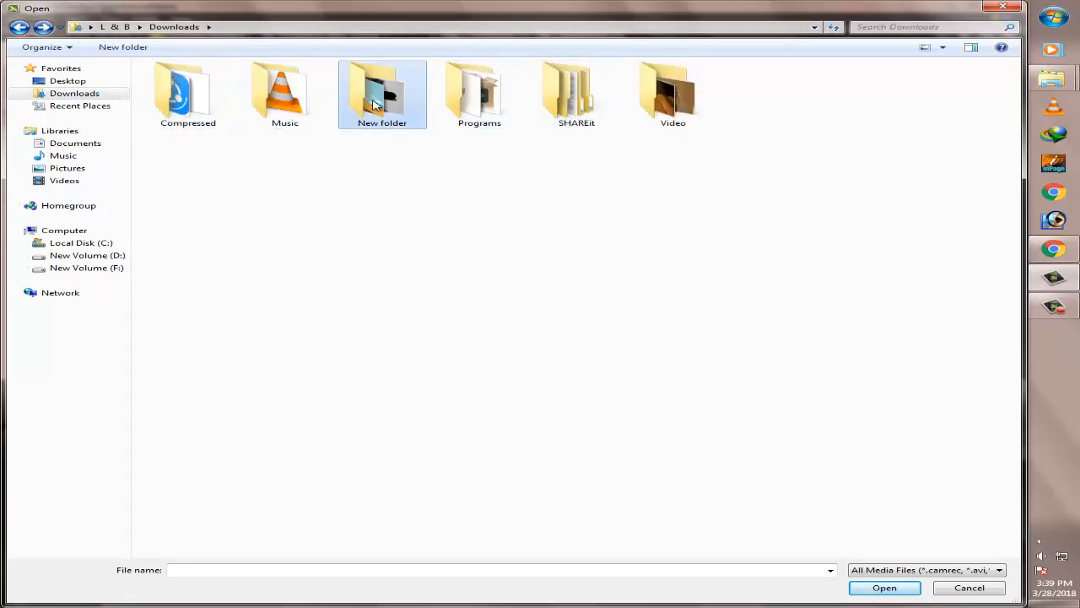
pyautogui.doubleClick(568, 247)
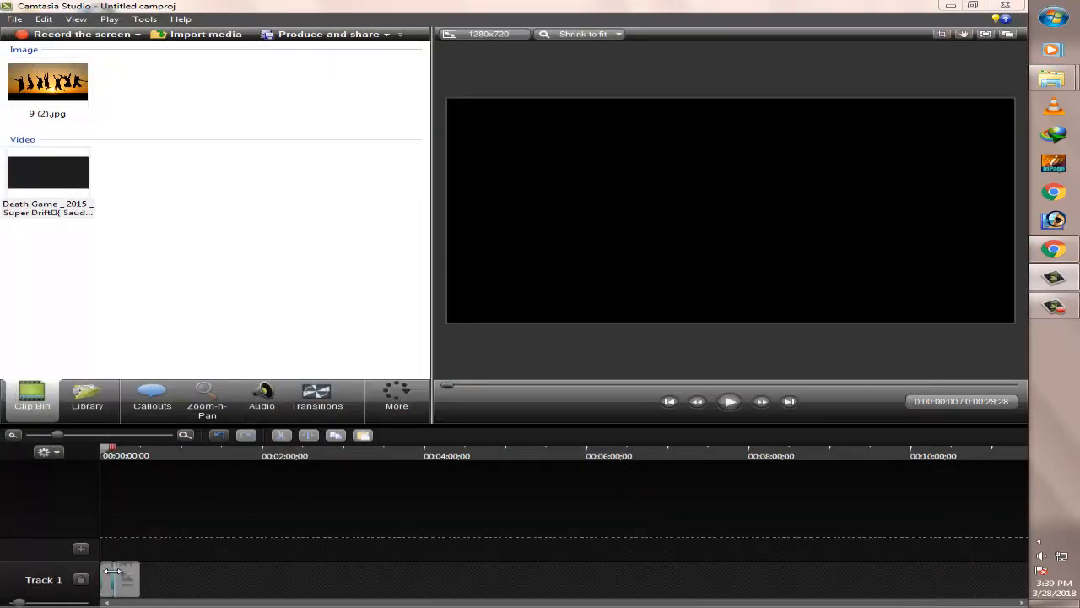
pyautogui.click(116, 572)
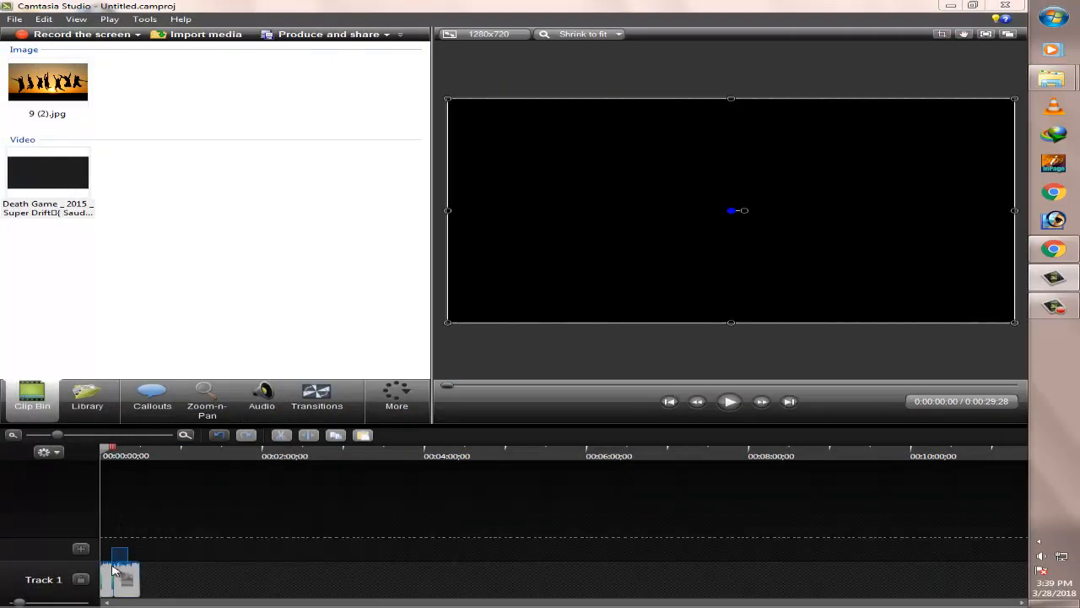
pyautogui.moveTo(105, 572); pyautogui.dragTo(106, 571)
pyautogui.click(107, 571)
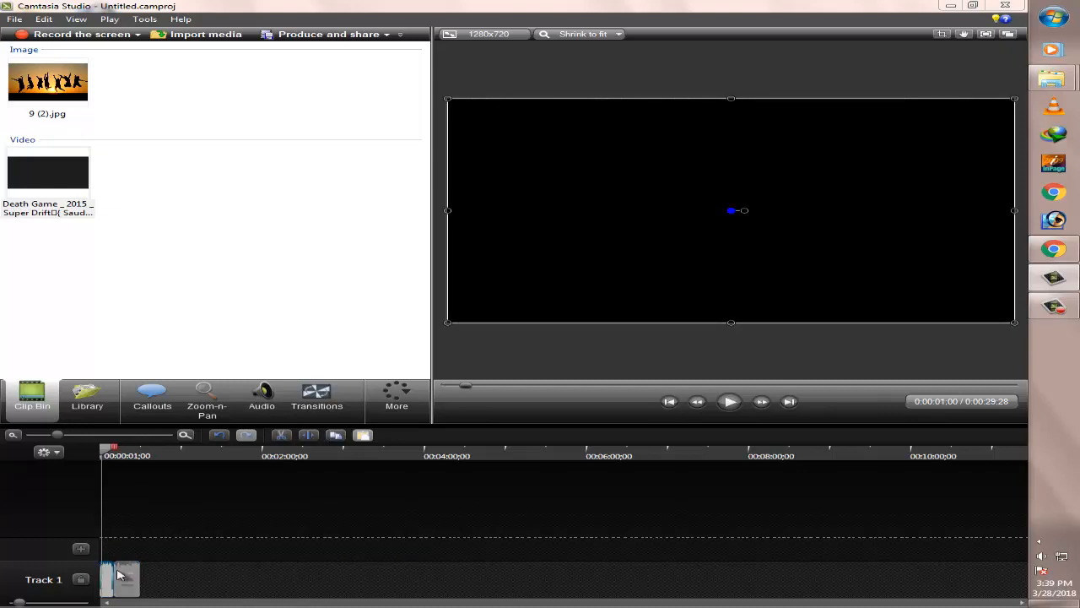
pyautogui.click(151, 555)
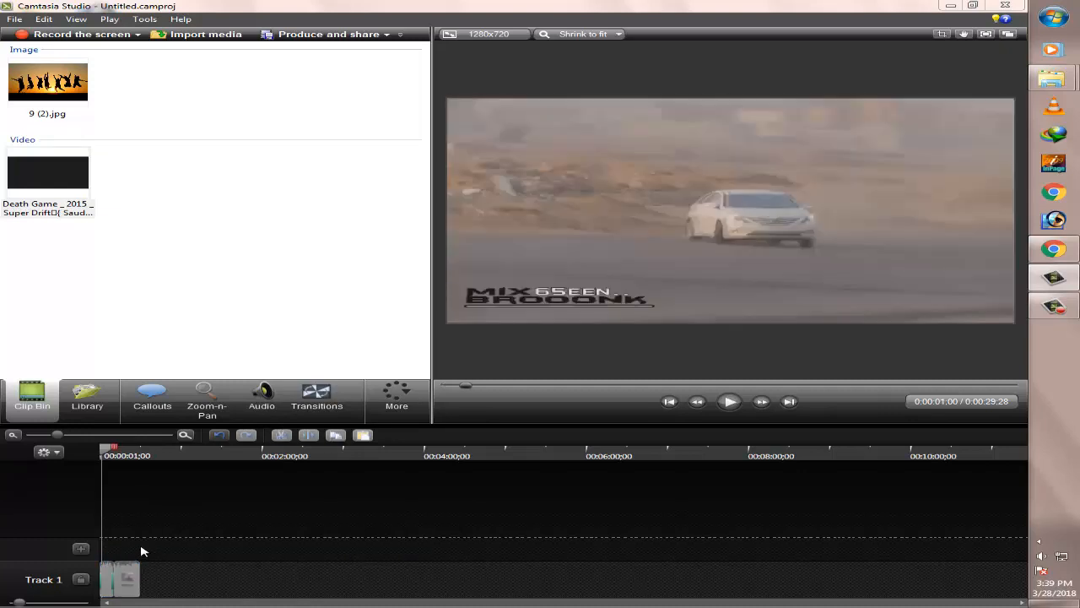
# - Save the project as qwdf in the Camtasia Studio documents folder
pyautogui.hotkey('ctrl', 's')
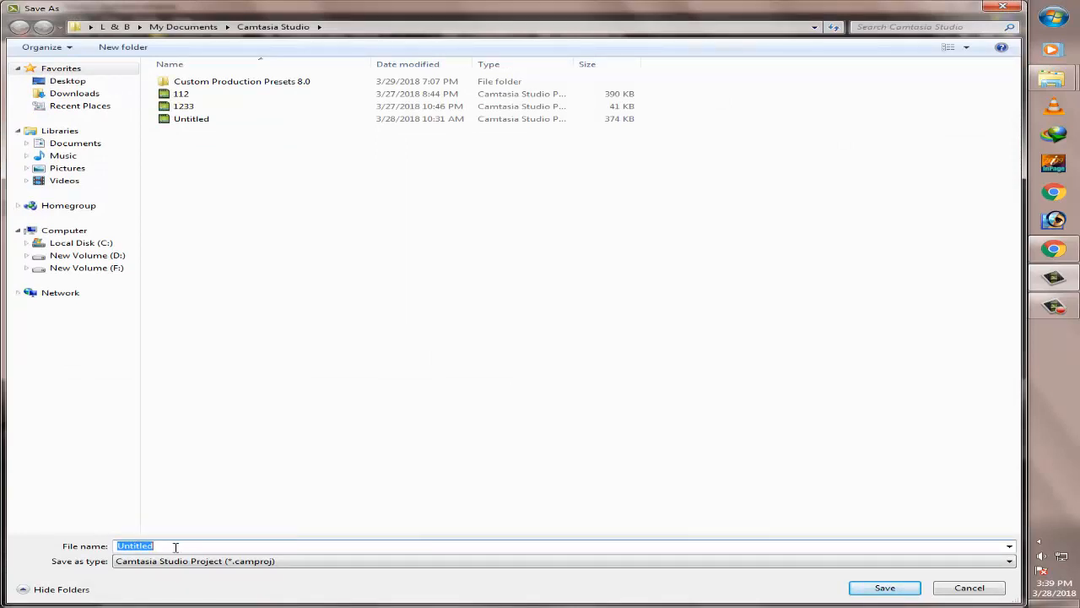
pyautogui.write('qwdf')
pyautogui.click(869, 590)
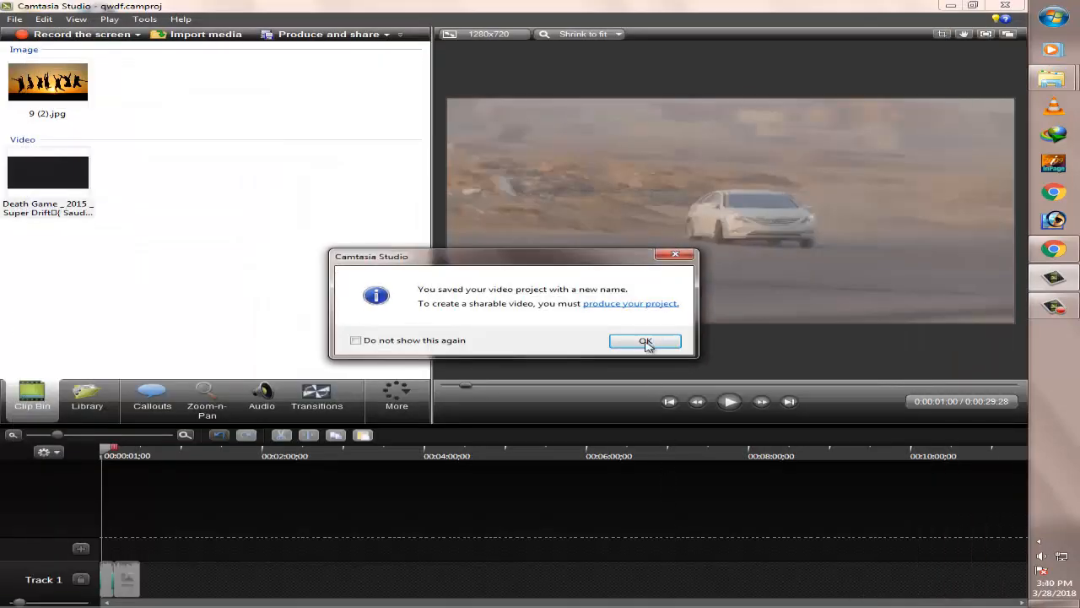
pyautogui.click(646, 342)
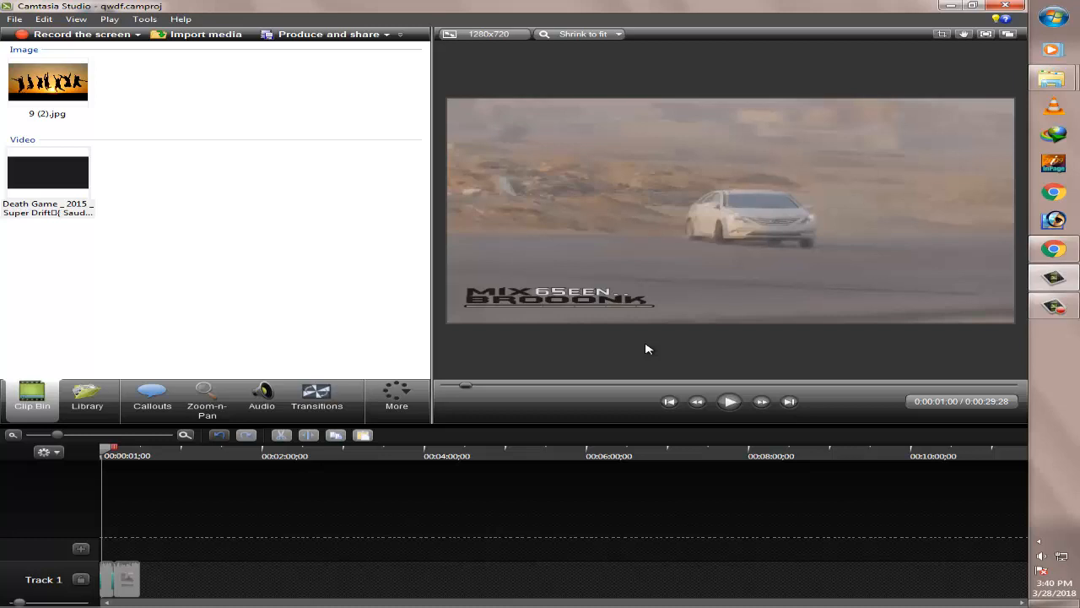
# - Select both video clips on Track 1 and group them
pyautogui.moveTo(110, 568); pyautogui.dragTo(123, 568)
pyautogui.click(132, 558)
pyautogui.click(113, 568)
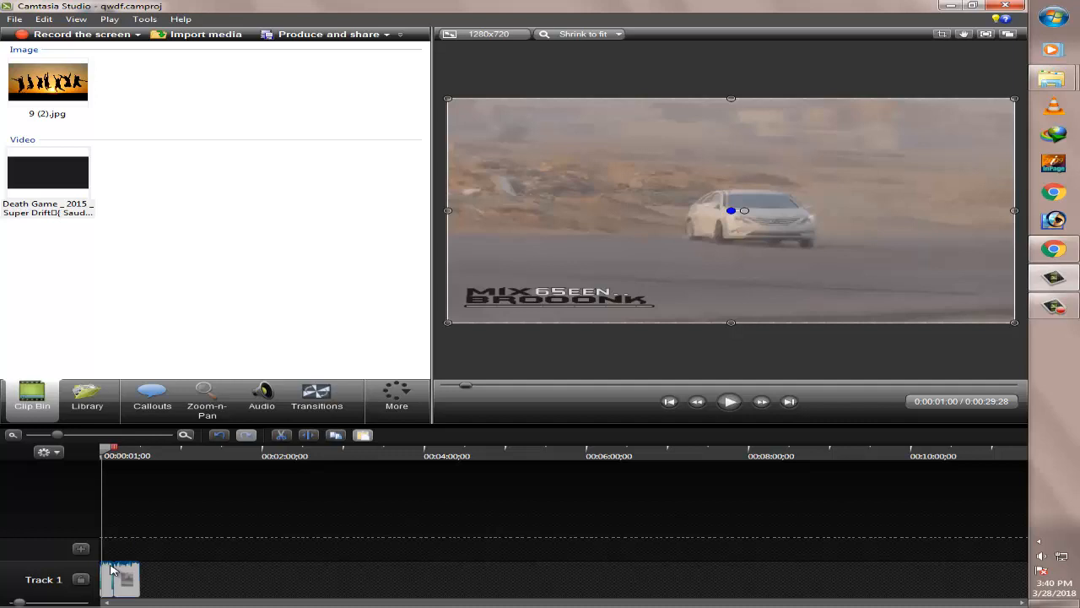
pyautogui.rightClick(113, 568)
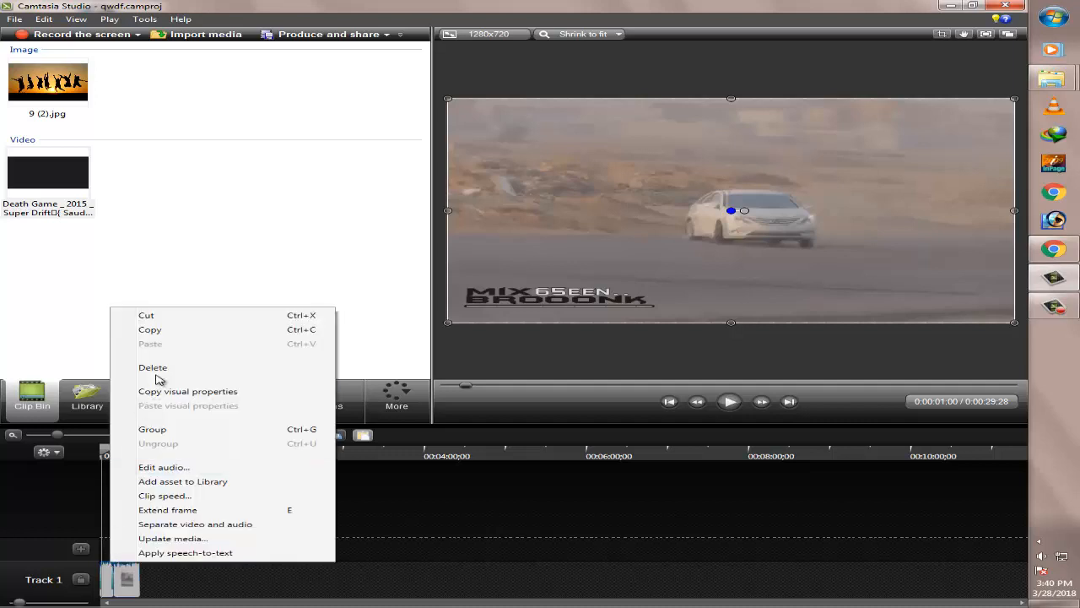
pyautogui.click(156, 432)
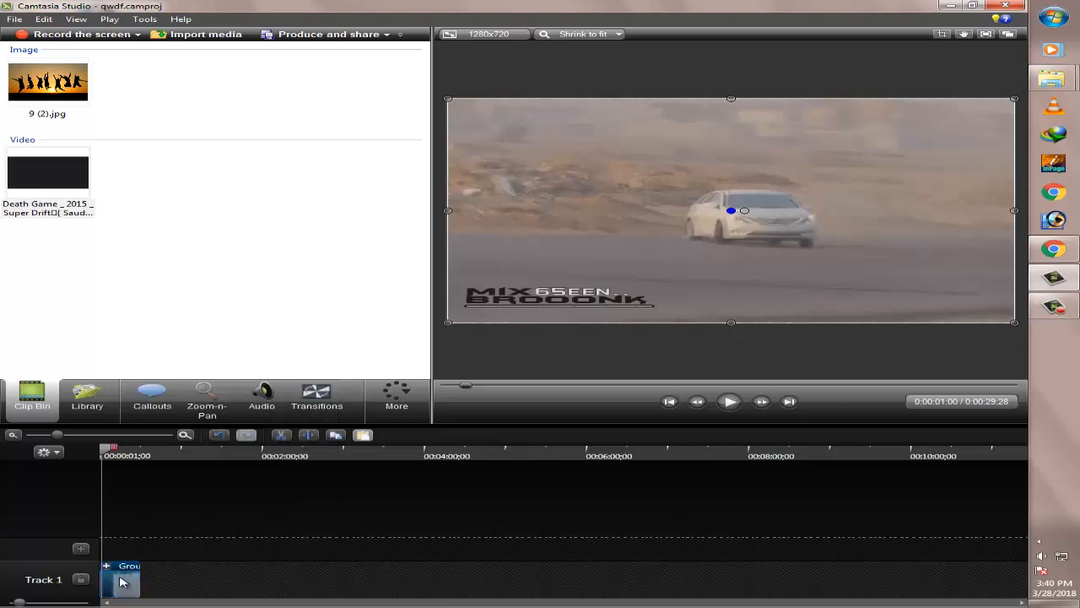
# - Place 9 (2).jpg at the start of Track 1 ahead of the clip group and move the group against it
pyautogui.moveTo(141, 583); pyautogui.dragTo(193, 581)
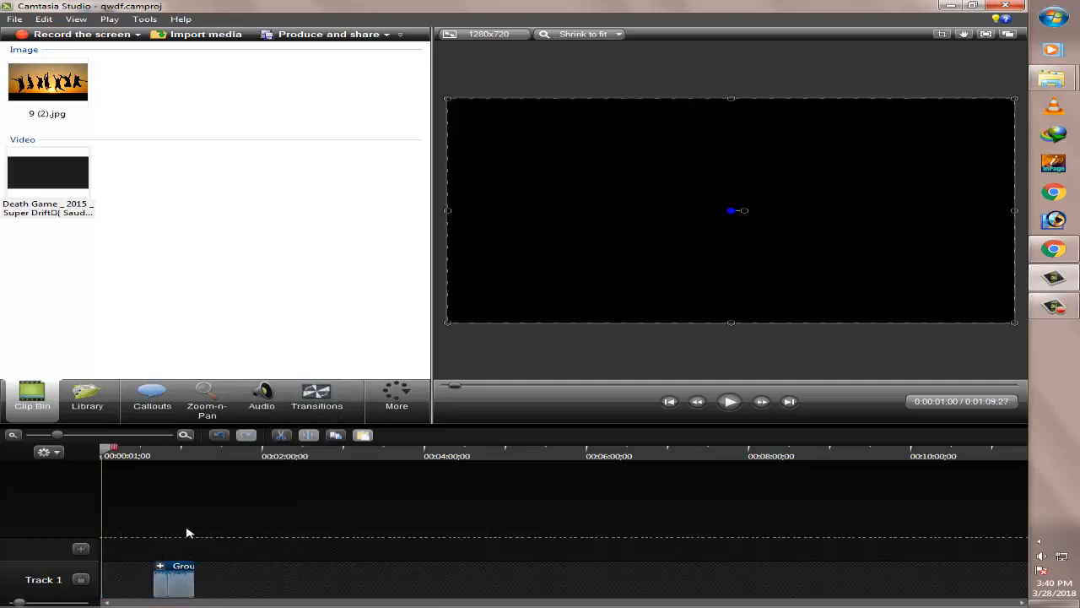
pyautogui.moveTo(59, 74); pyautogui.dragTo(87, 580)
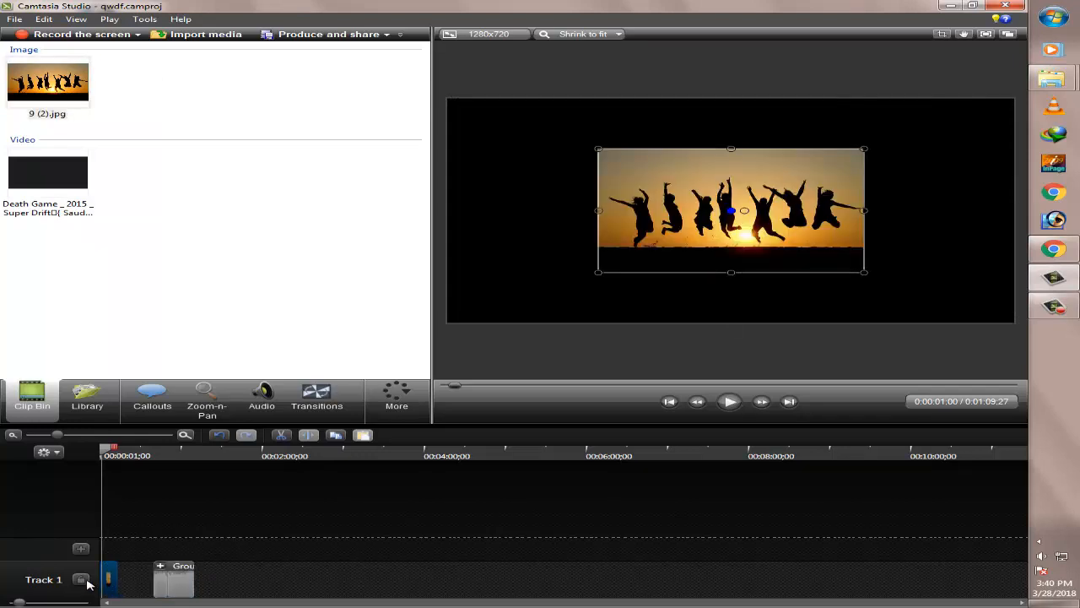
pyautogui.moveTo(161, 583); pyautogui.dragTo(110, 577)
# - Move and stretch the 9 (2).jpg image on the canvas until it fills the whole 1280x720 frame
pyautogui.moveTo(742, 216); pyautogui.dragTo(592, 167)
pyautogui.moveTo(714, 222); pyautogui.dragTo(932, 323)
pyautogui.click(926, 317)
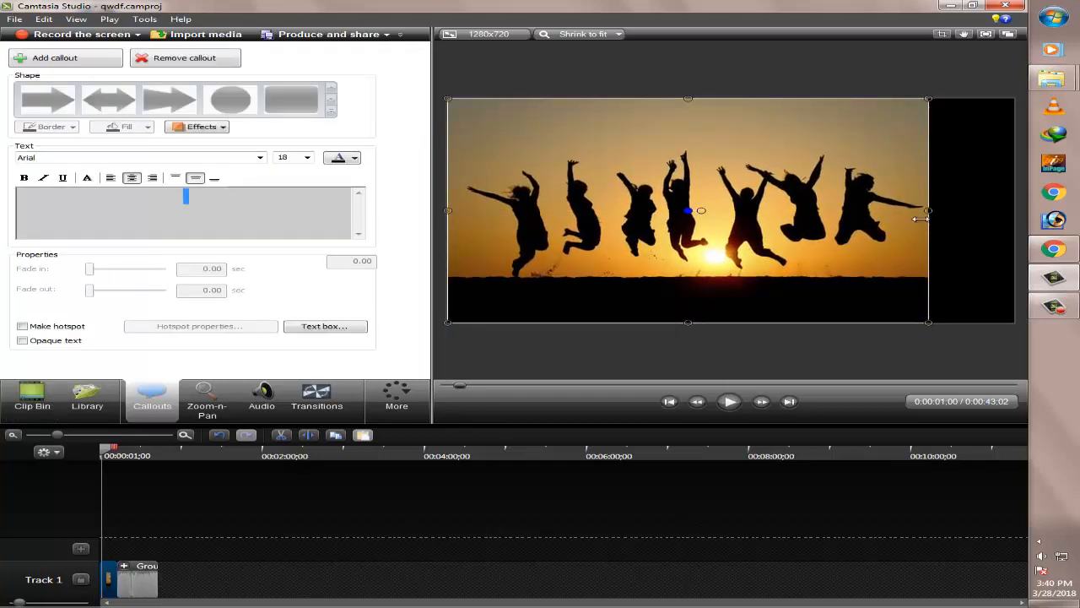
pyautogui.moveTo(931, 211); pyautogui.dragTo(1019, 221)
pyautogui.click(31, 395)
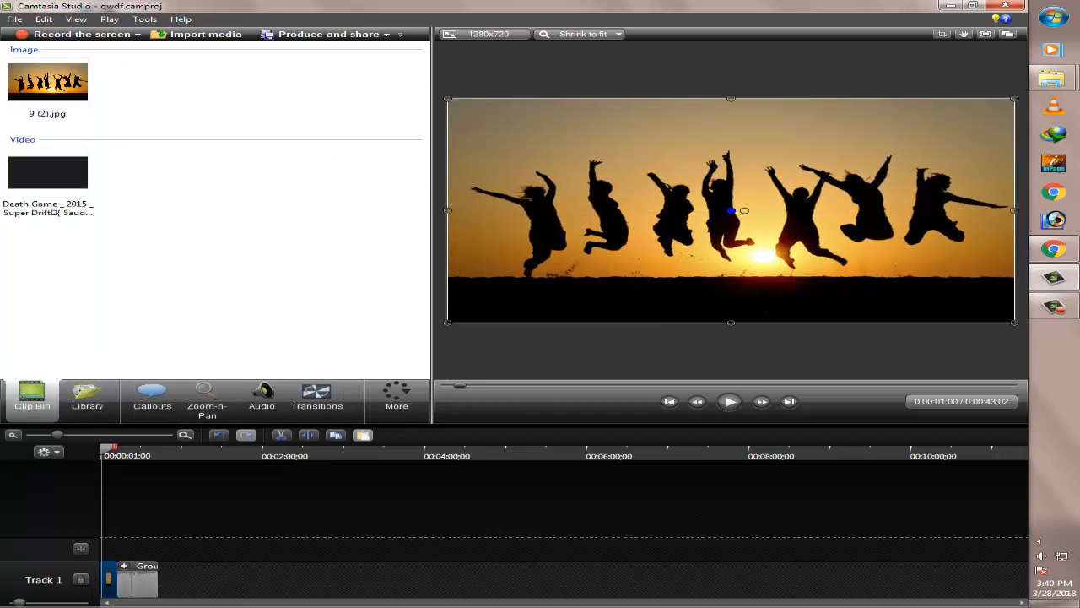
pyautogui.moveTo(1070, 253)
pyautogui.click(1068, 255)
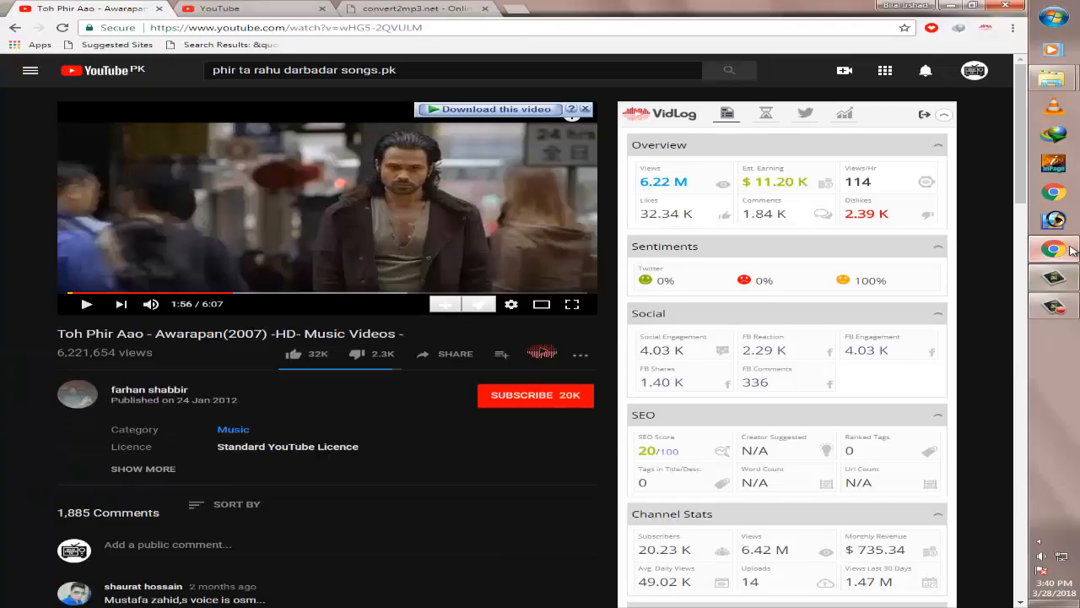
pyautogui.click(1054, 279)
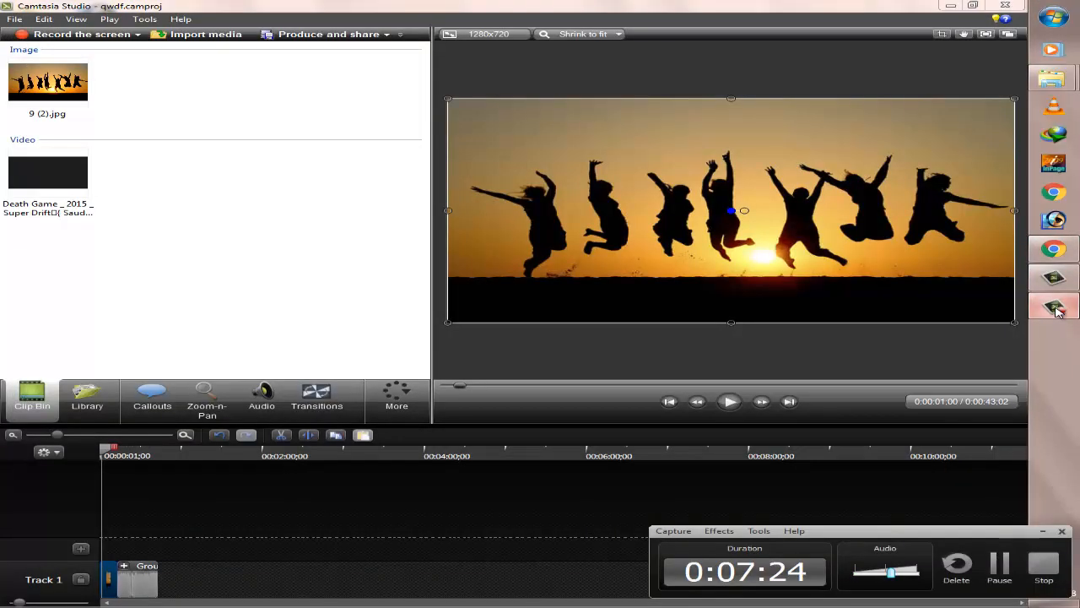
pyautogui.click(1058, 311)
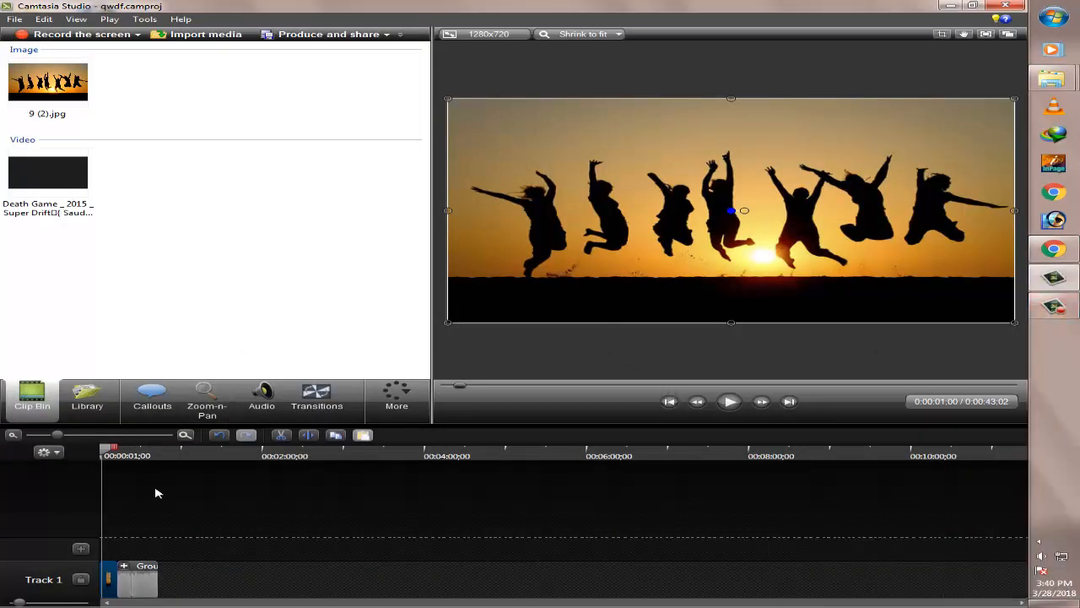
pyautogui.click(314, 395)
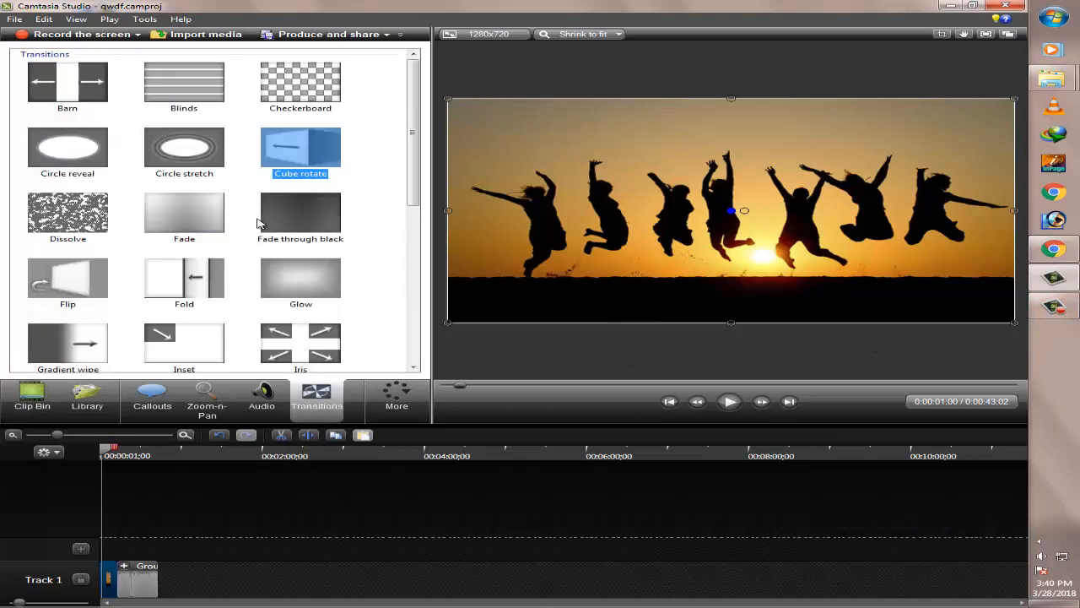
pyautogui.scroll(-3, 261, 236)
pyautogui.scroll(-2, 265, 250)
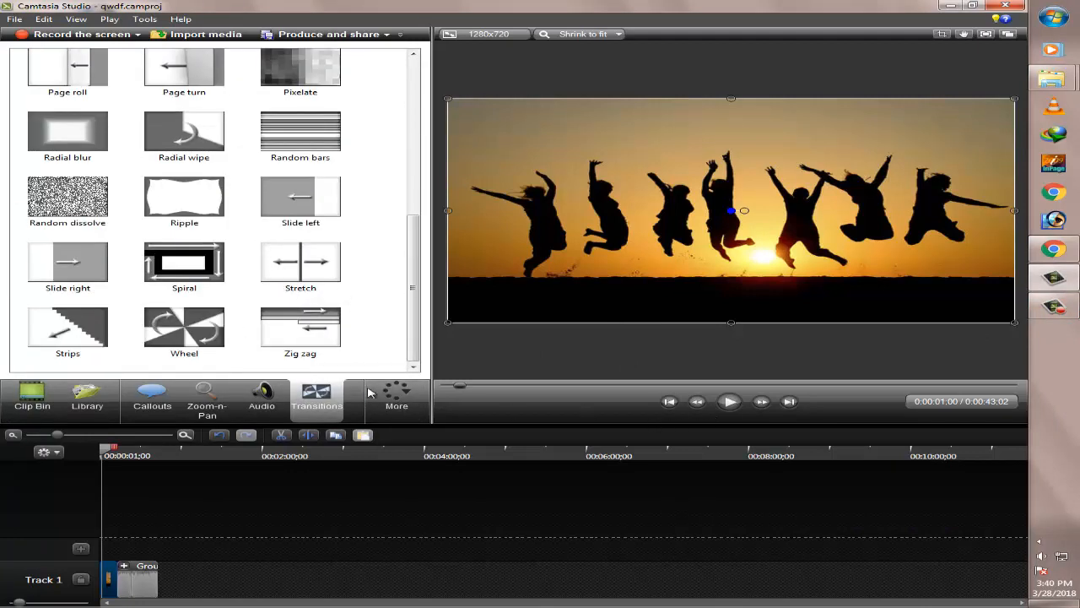
pyautogui.click(38, 401)
pyautogui.click(307, 395)
pyautogui.click(34, 399)
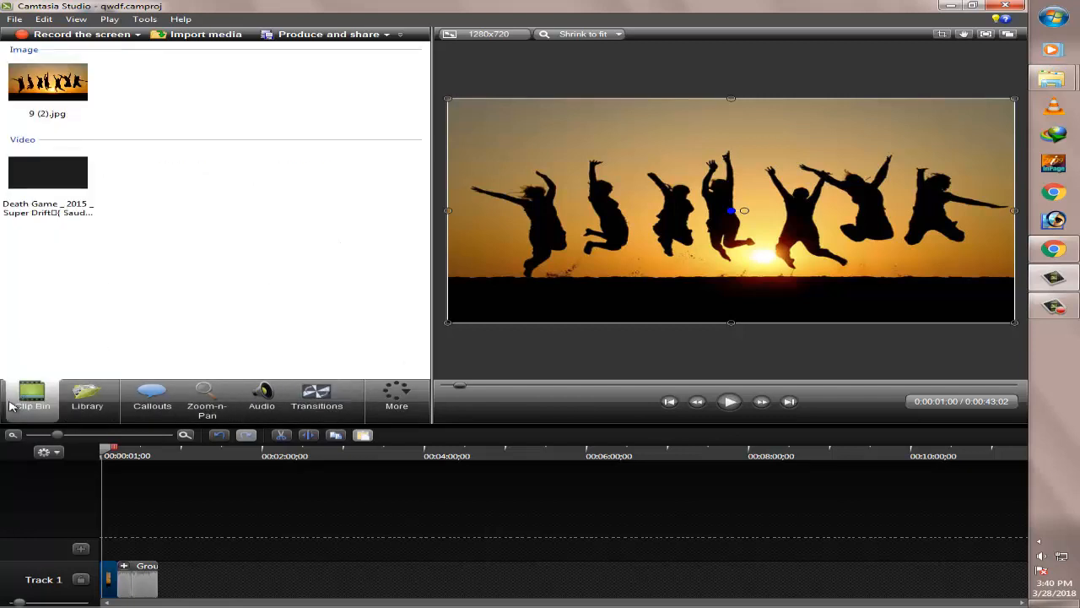
# - Add a Zoom-n-Pan zoom-in to 237% scale on the opening image at 00:00:03;16
pyautogui.click(206, 393)
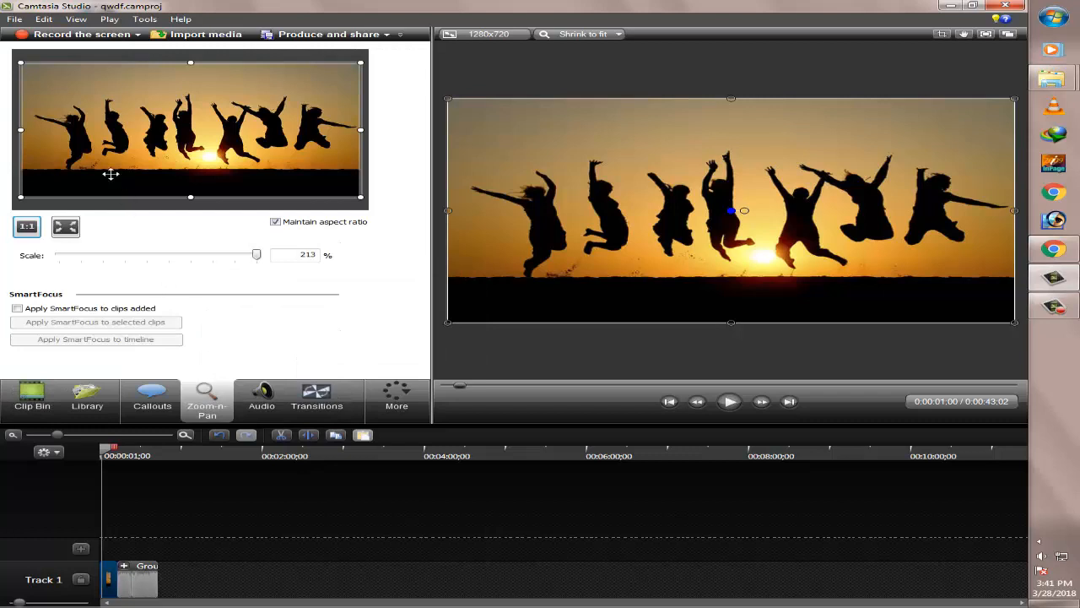
pyautogui.click(731, 402)
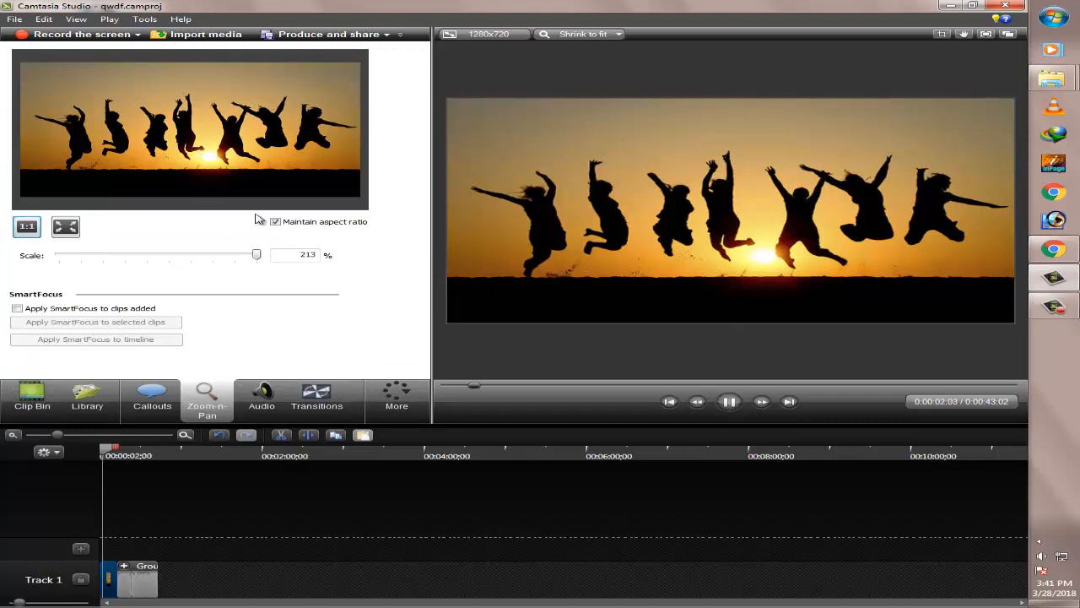
pyautogui.click(743, 405)
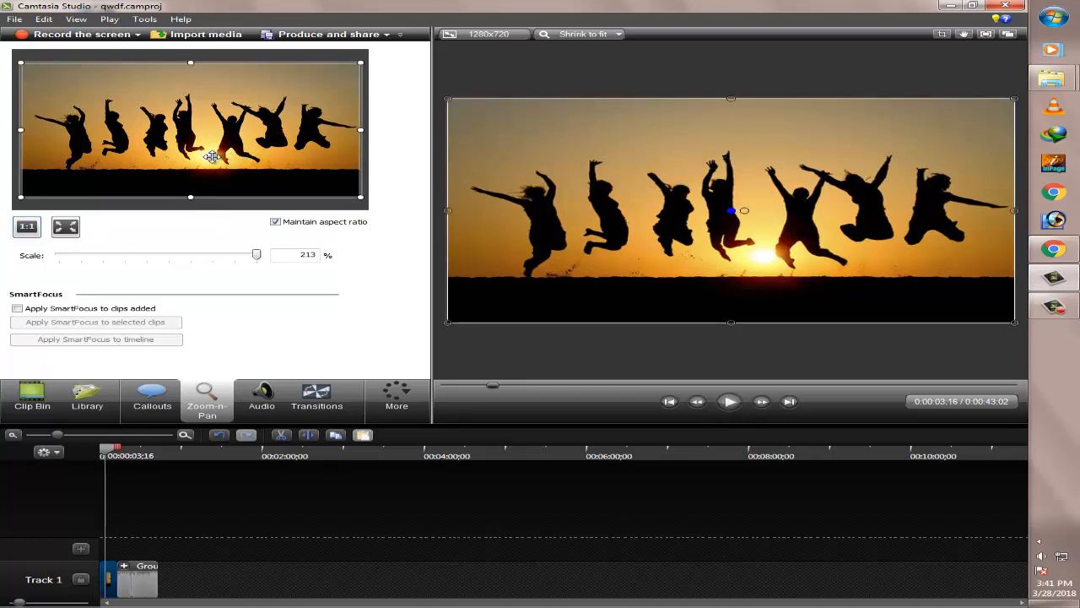
pyautogui.moveTo(190, 196); pyautogui.dragTo(190, 183)
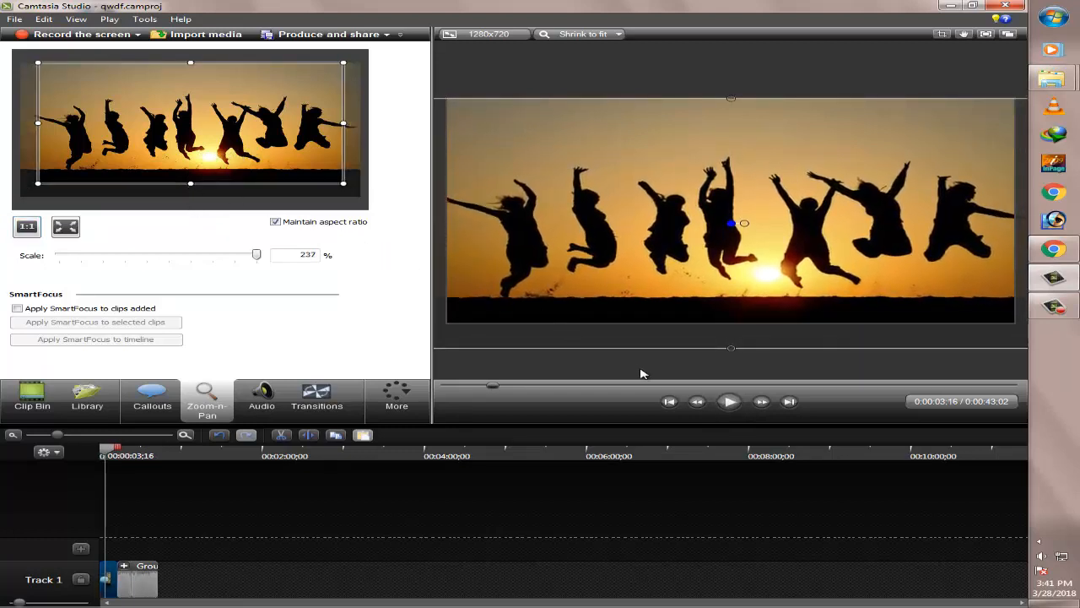
# - Add two further zoom-ins on the opening image, 274% at 00:00:04;23 and about 391% at 00:00:06;15
pyautogui.click(731, 402)
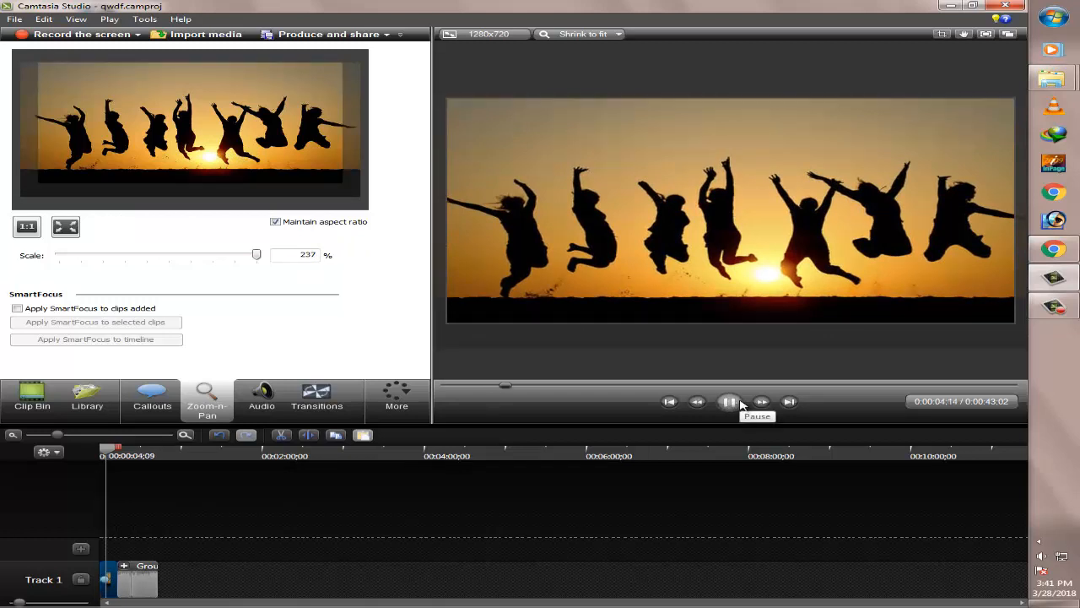
pyautogui.click(731, 403)
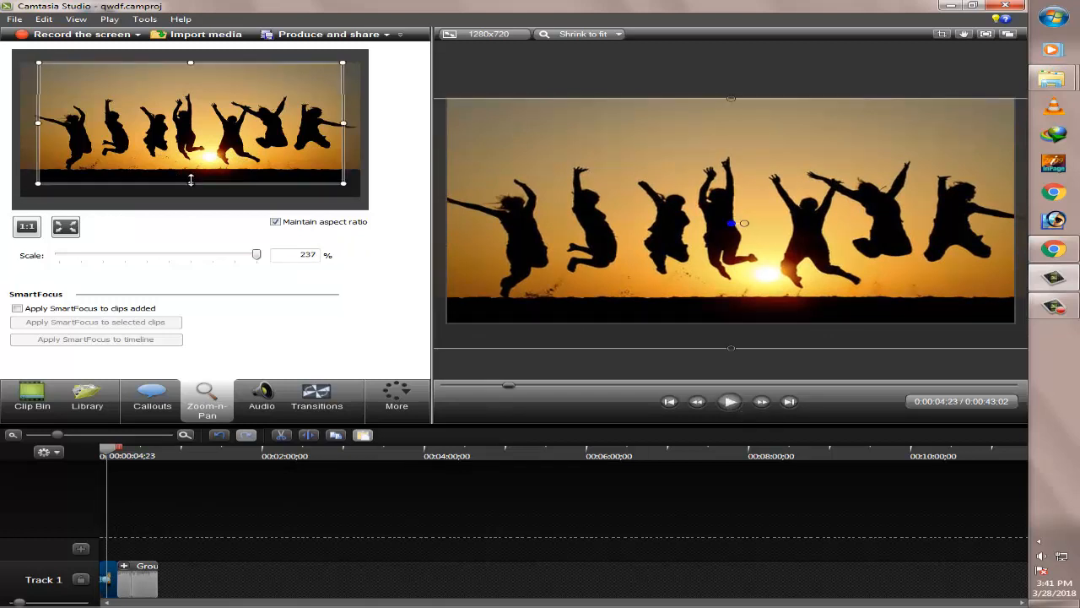
pyautogui.moveTo(191, 180); pyautogui.dragTo(190, 168)
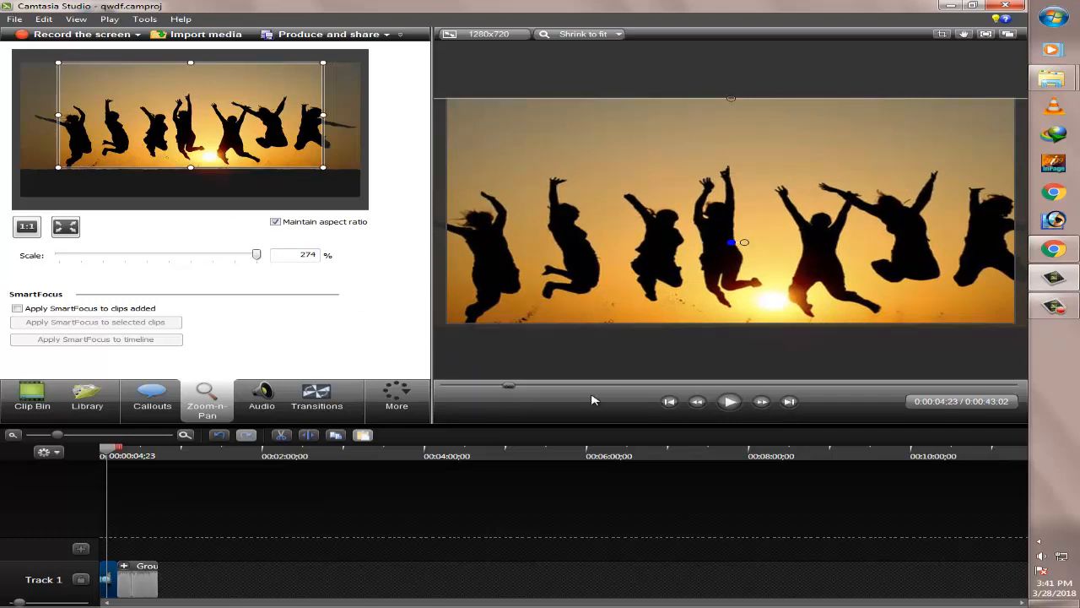
pyautogui.click(726, 408)
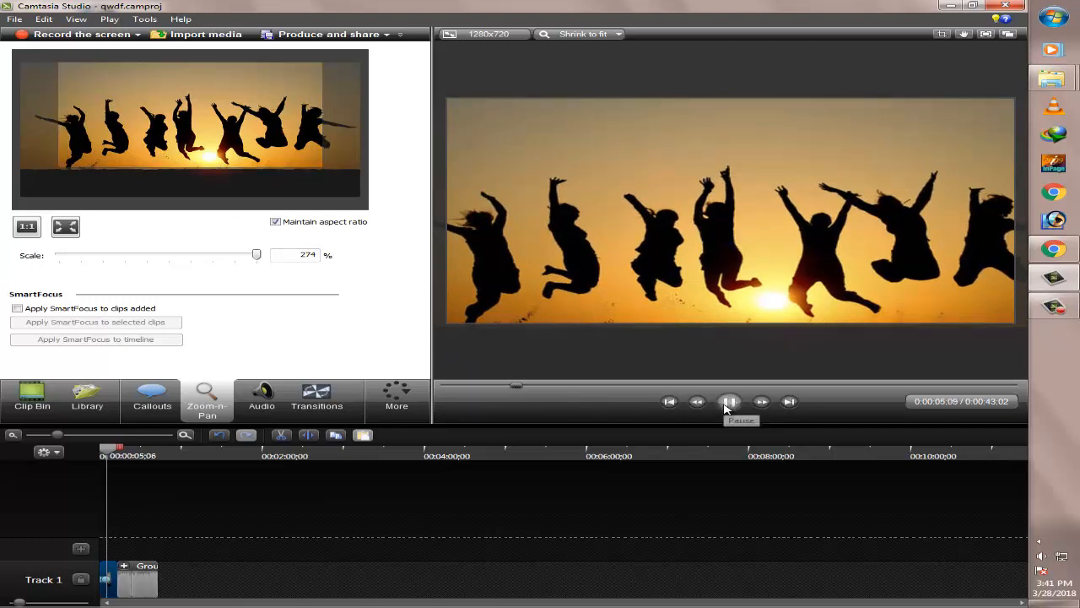
pyautogui.press('space')
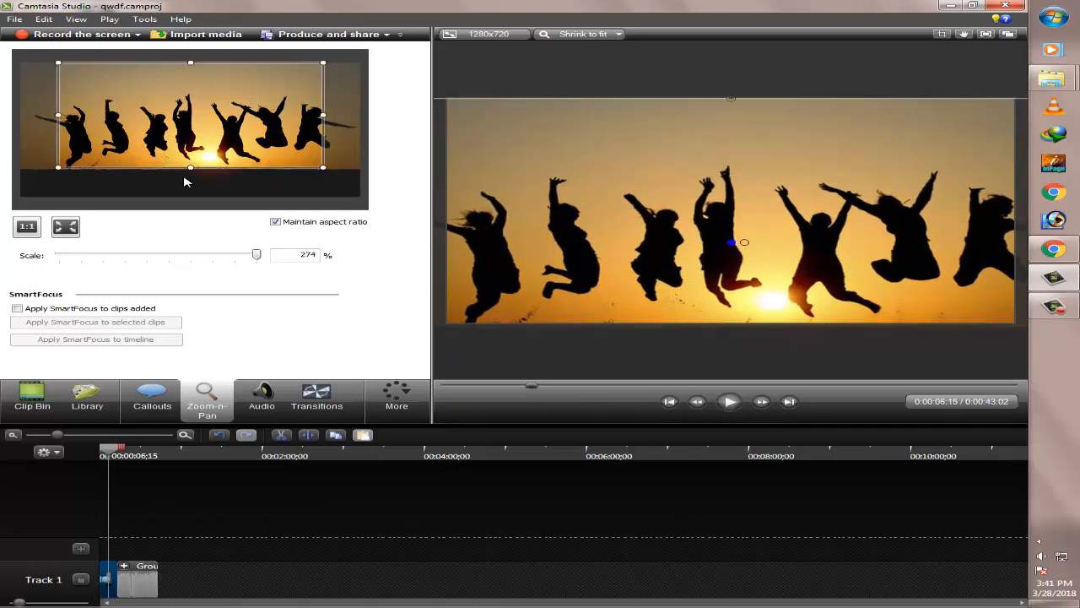
pyautogui.moveTo(189, 168); pyautogui.dragTo(199, 136)
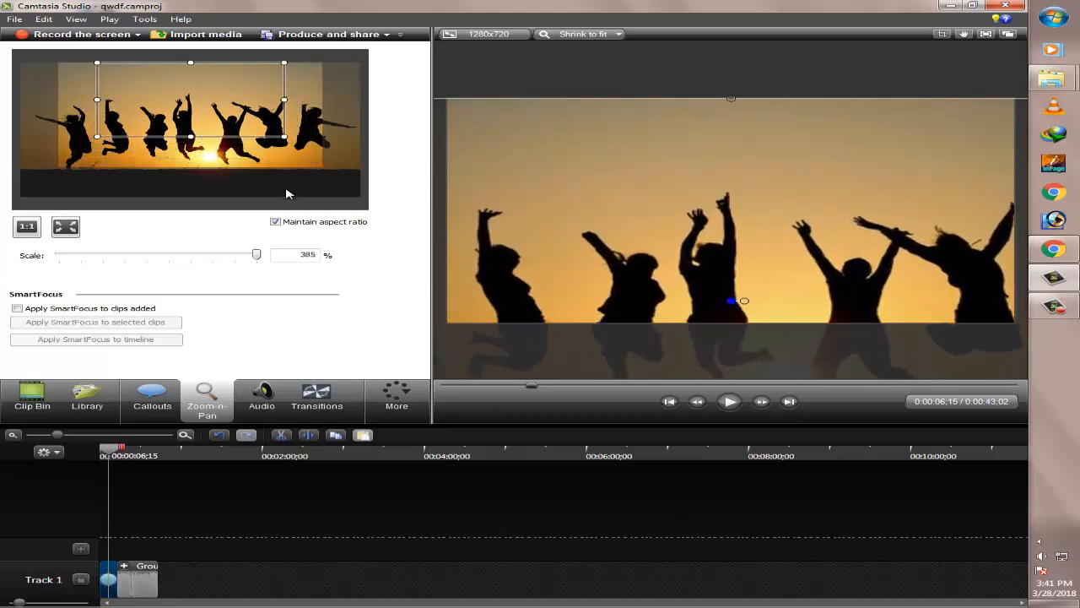
# - Add a zoom-out at 00:00:07;26 that returns the opening image to the full frame at 213% scale
pyautogui.click(728, 402)
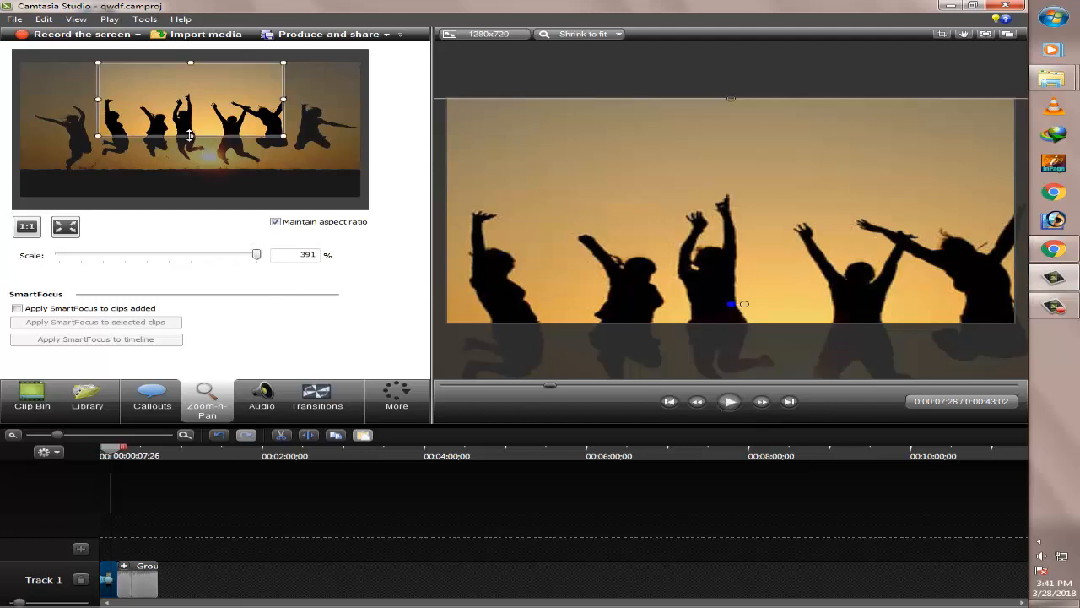
pyautogui.moveTo(190, 135); pyautogui.dragTo(189, 201)
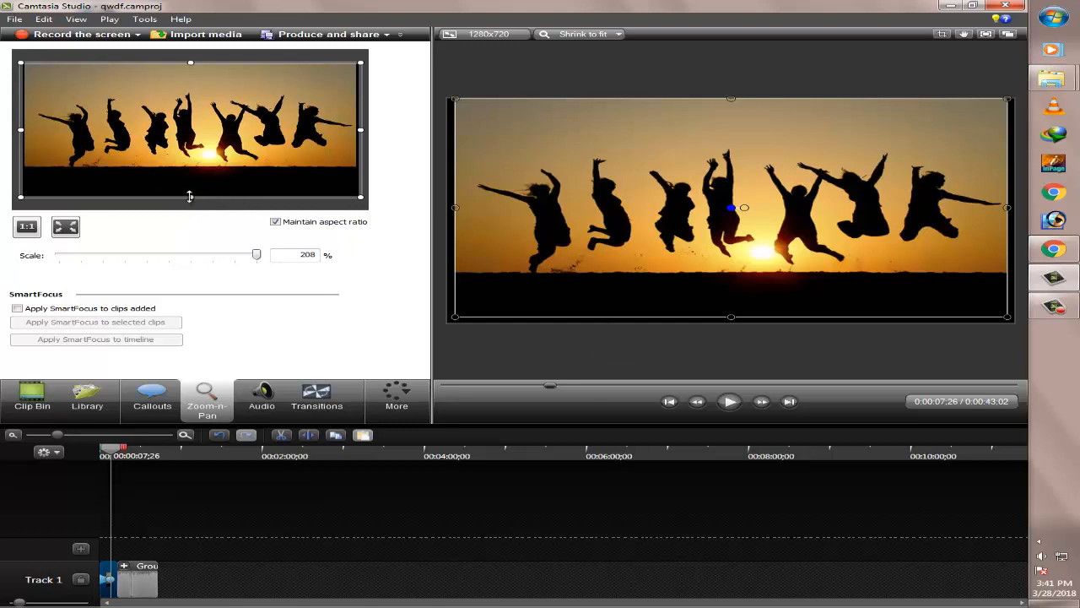
pyautogui.moveTo(190, 196); pyautogui.dragTo(190, 193)
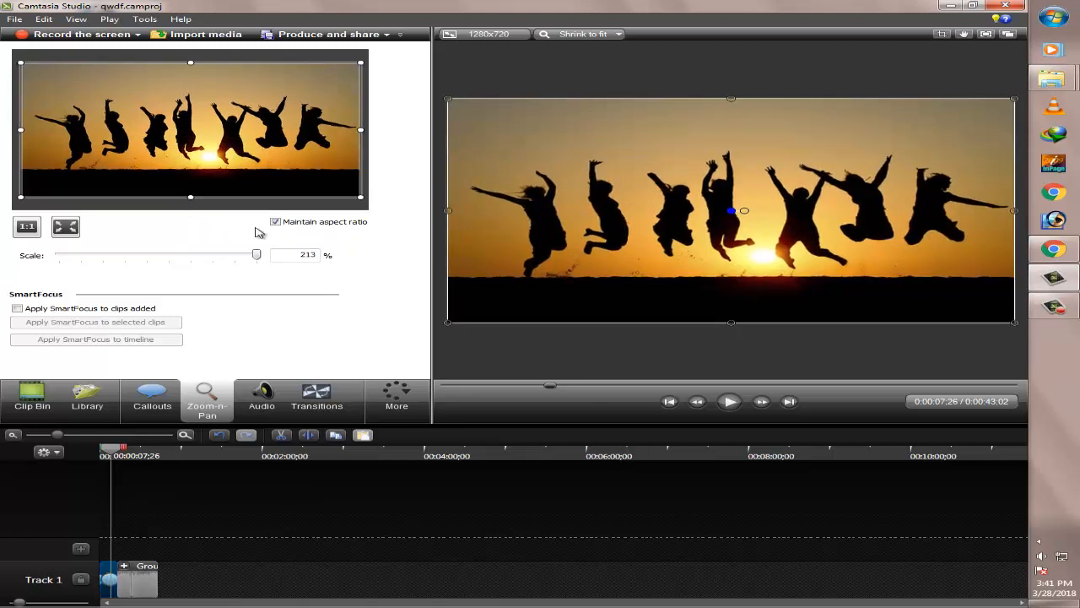
pyautogui.click(496, 358)
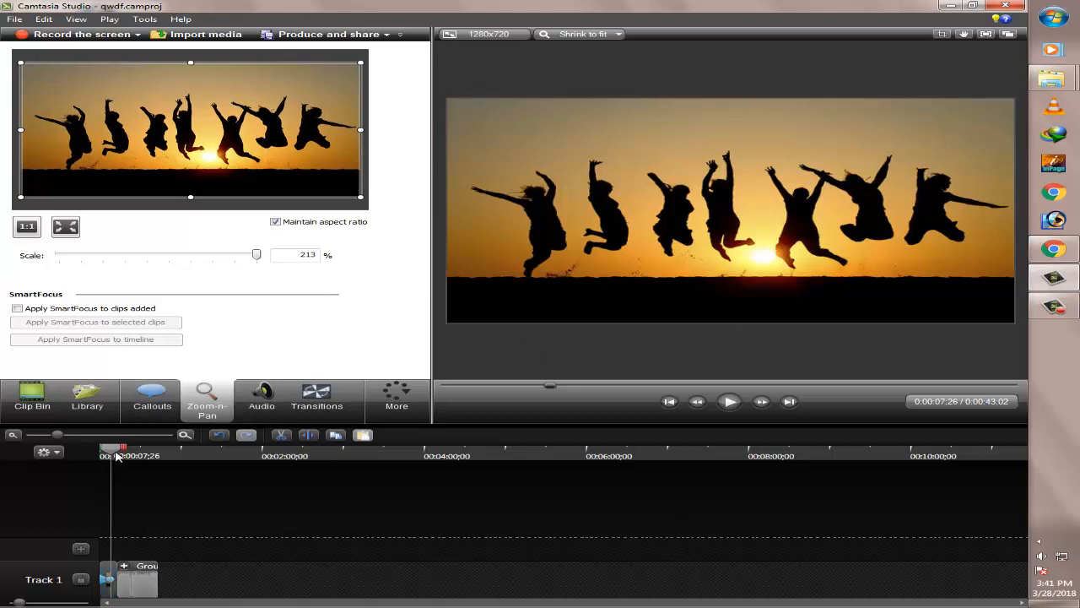
# - Play the timeline from the start to check the zoom animations on the opening image
pyautogui.moveTo(116, 450); pyautogui.dragTo(103, 450)
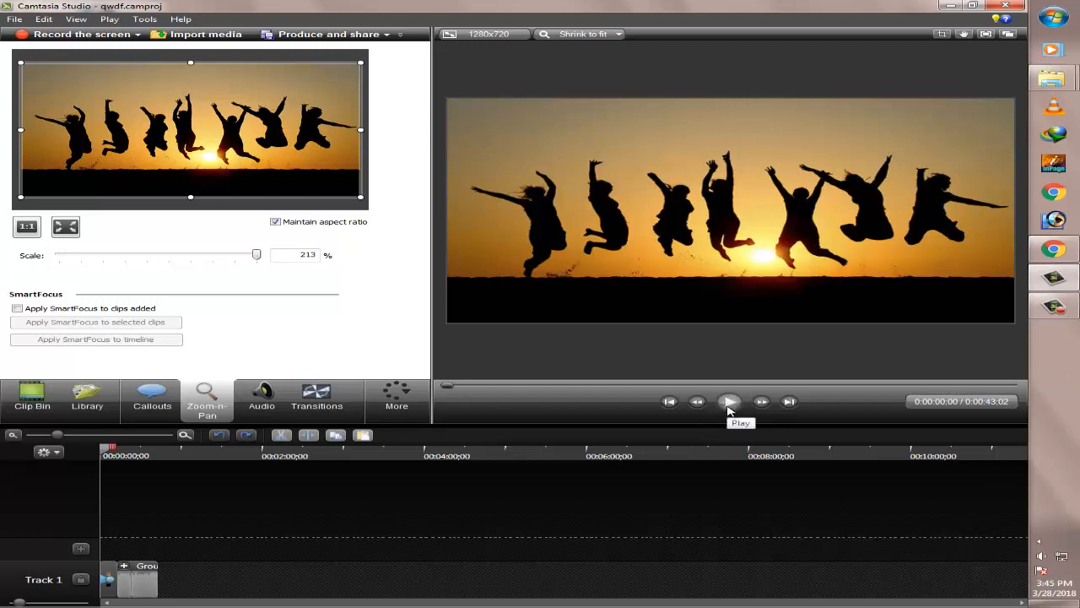
pyautogui.click(729, 406)
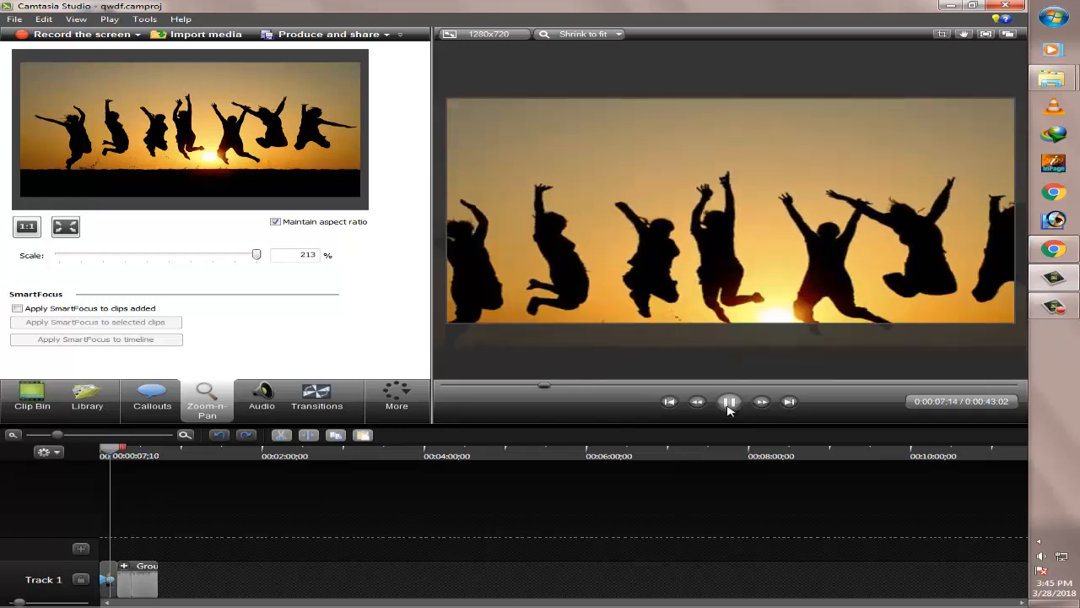
pyautogui.click(729, 403)
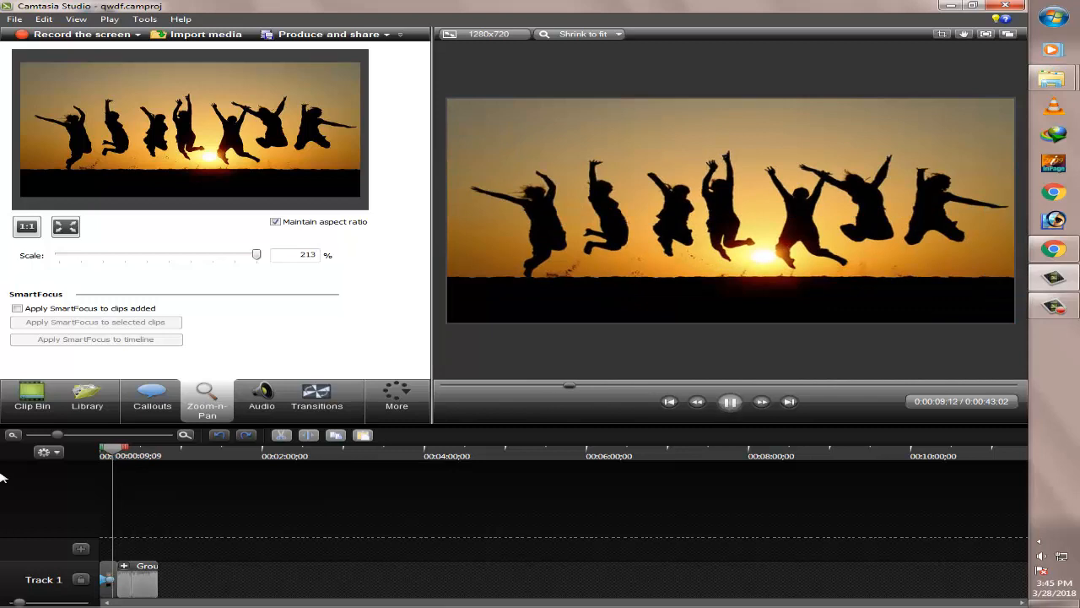
# - Delete the image's second zoom animation, stretch the first one to the start of the third, and preview it
pyautogui.click(129, 435)
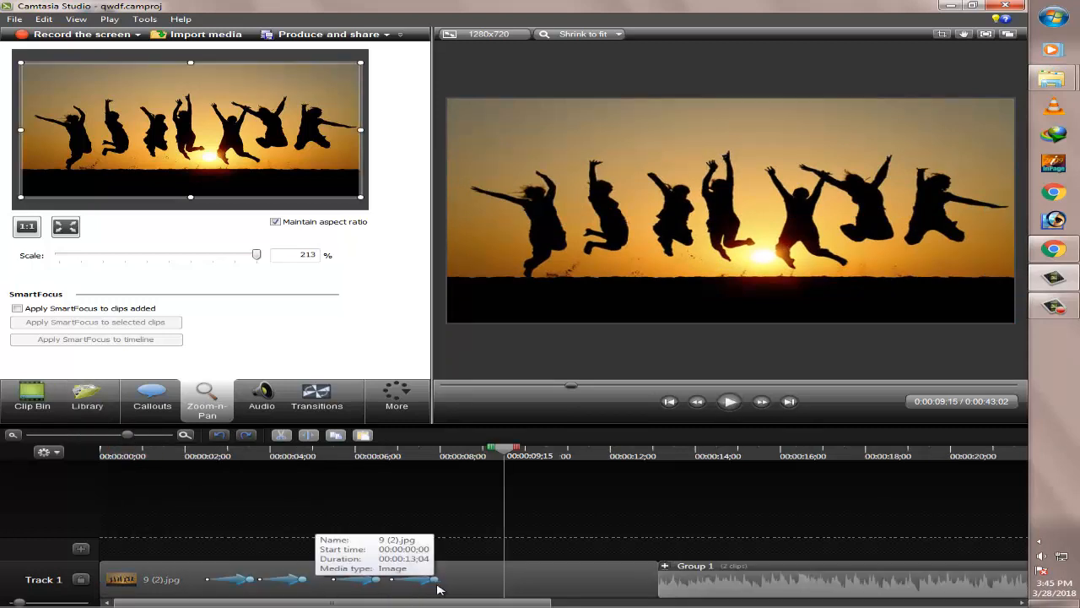
pyautogui.click(288, 580)
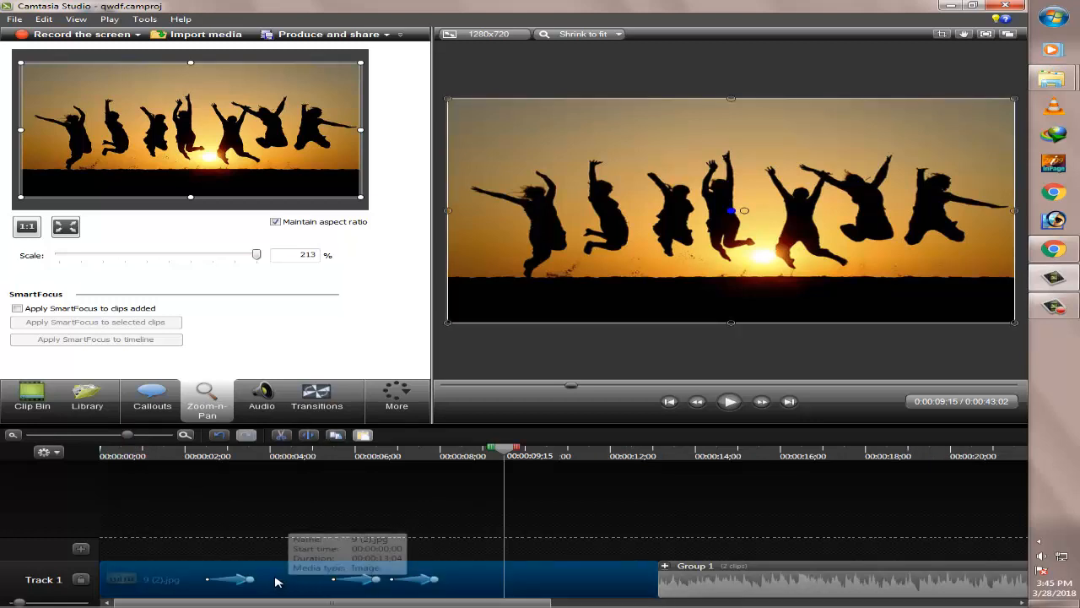
pyautogui.moveTo(288, 580); pyautogui.dragTo(333, 580)
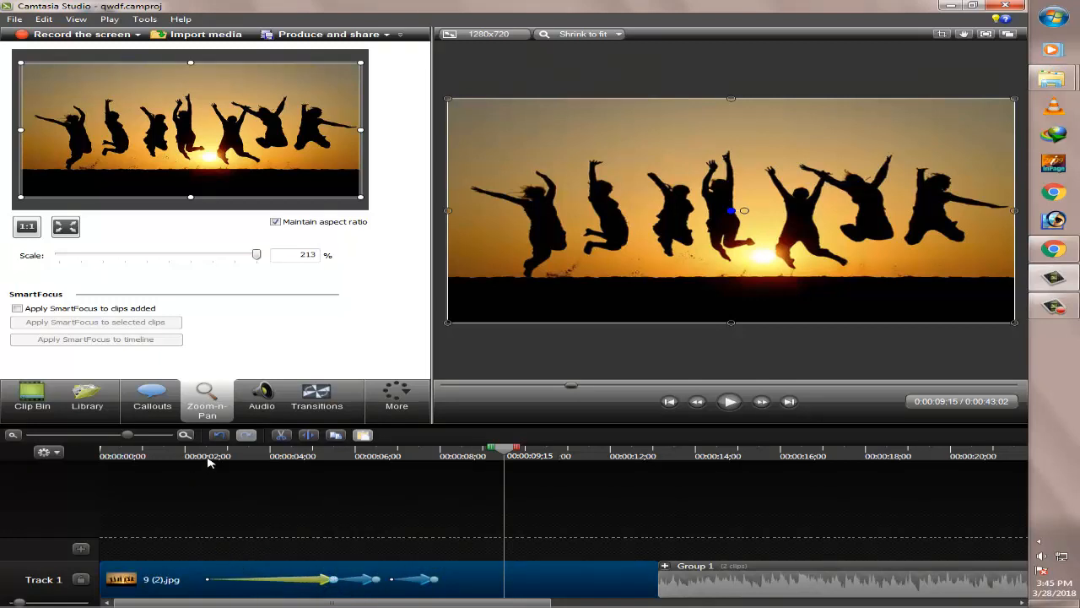
pyautogui.click(209, 455)
pyautogui.click(729, 403)
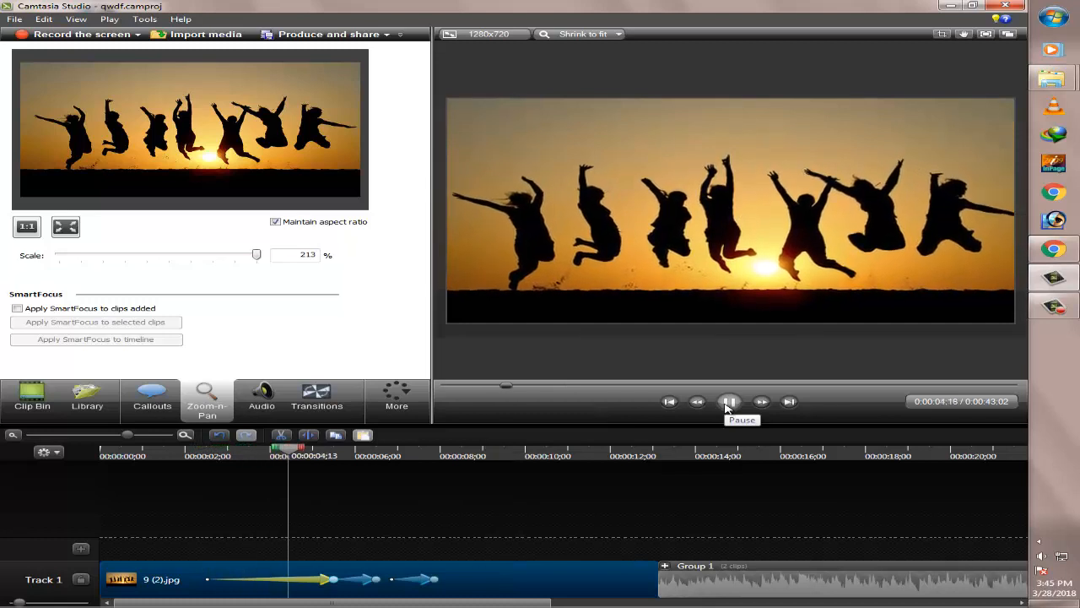
pyautogui.click(729, 403)
# - Delete the middle of the three zoom animations, stretch the first to the start of the last one, and preview the result
pyautogui.click(370, 580)
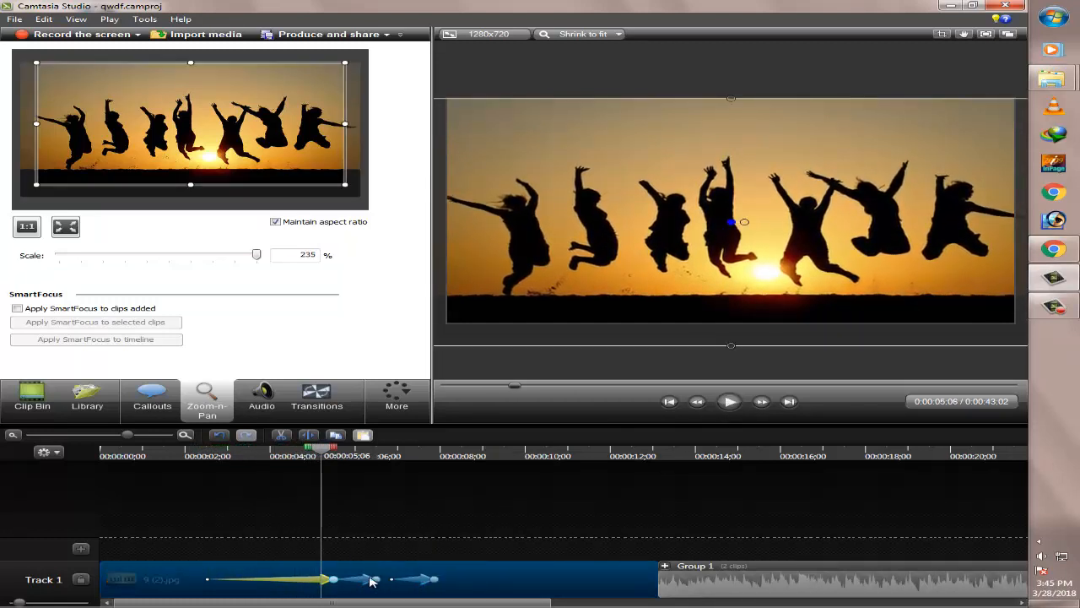
pyautogui.click(325, 579)
pyautogui.moveTo(384, 579); pyautogui.dragTo(389, 579)
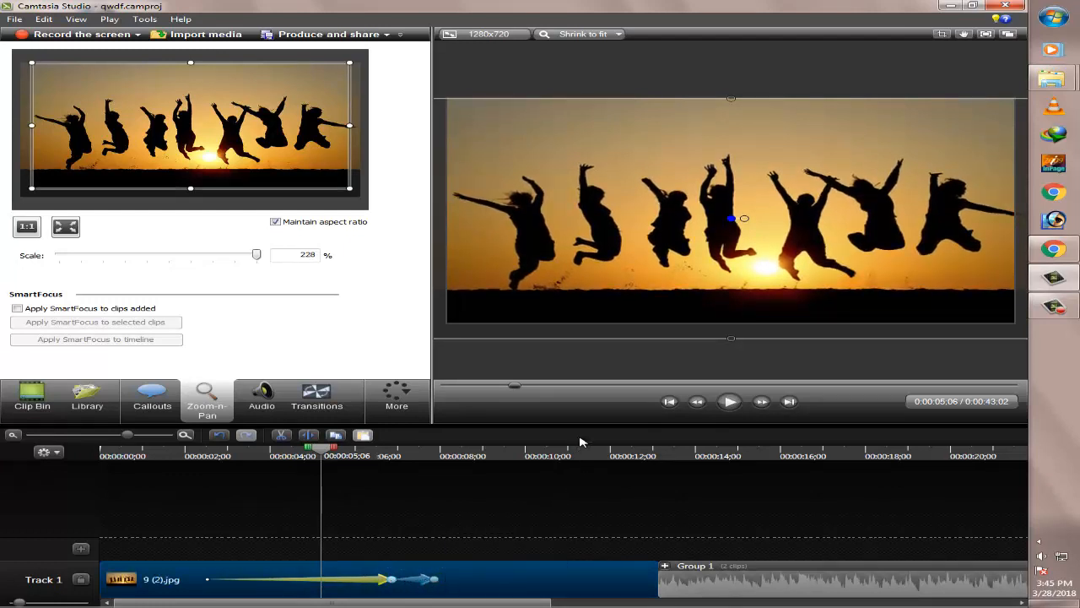
pyautogui.moveTo(322, 447); pyautogui.dragTo(225, 447)
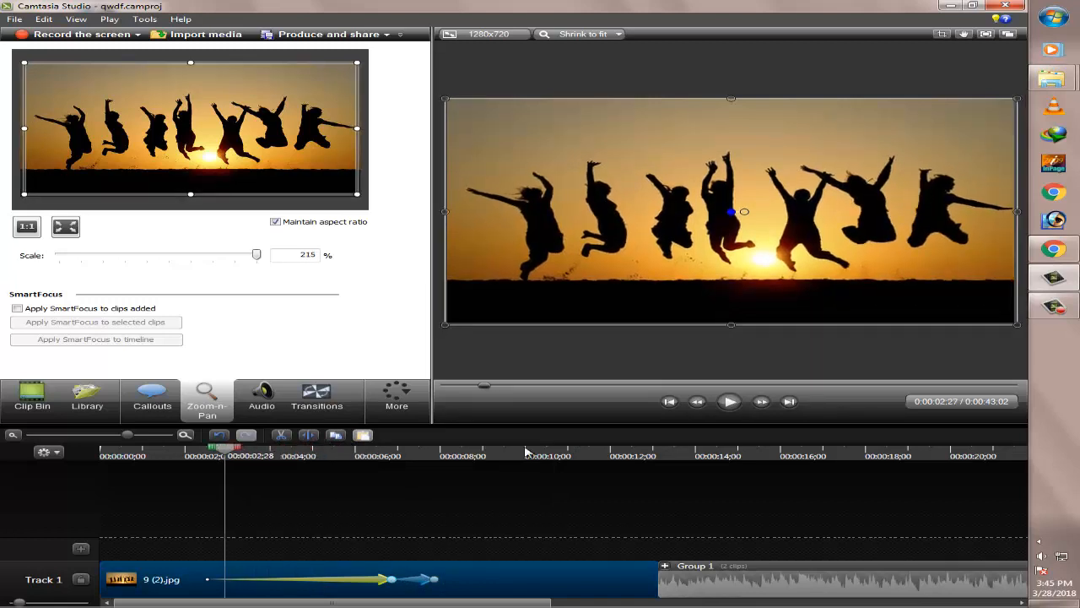
pyautogui.click(731, 403)
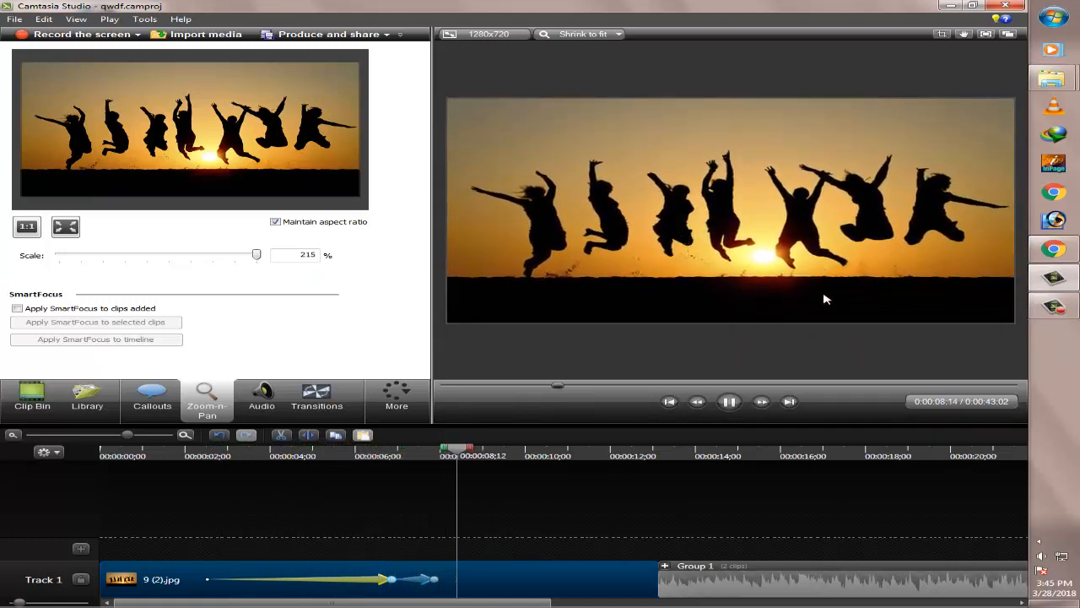
pyautogui.click(729, 403)
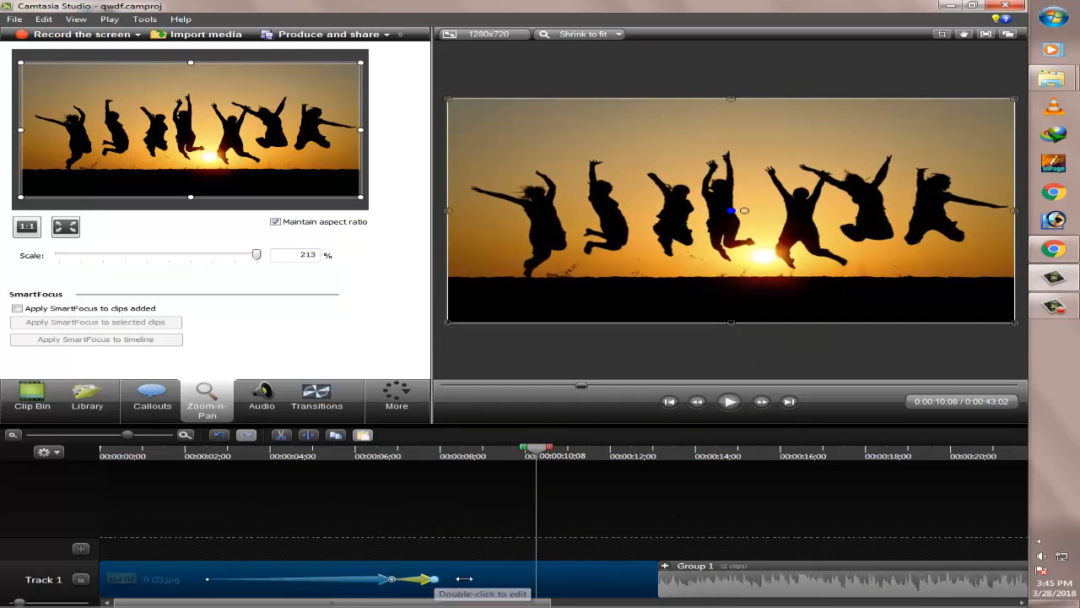
# - Lengthen the zoom-out animation on 9 (2).jpg to end at about the 9-second mark and preview it from 00:00:06;15
pyautogui.moveTo(465, 578); pyautogui.dragTo(497, 579)
pyautogui.click(390, 456)
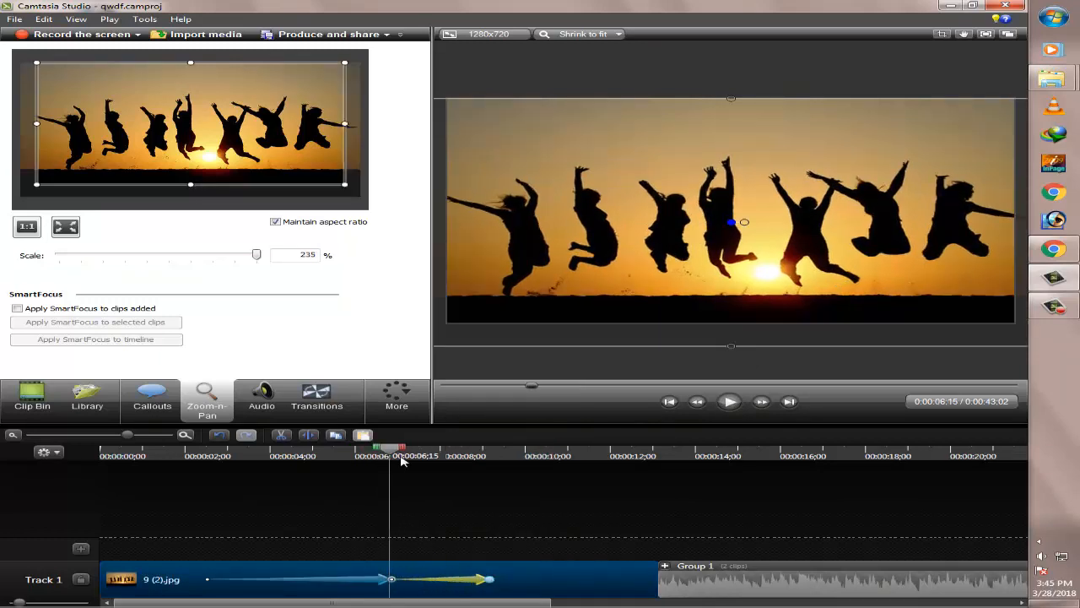
pyautogui.click(730, 403)
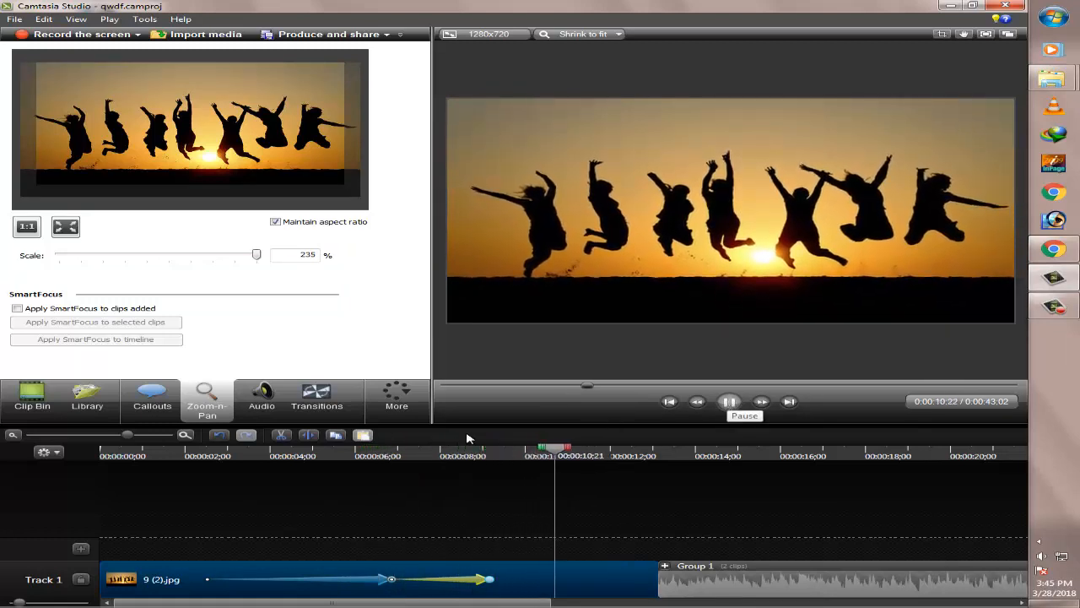
pyautogui.click(730, 403)
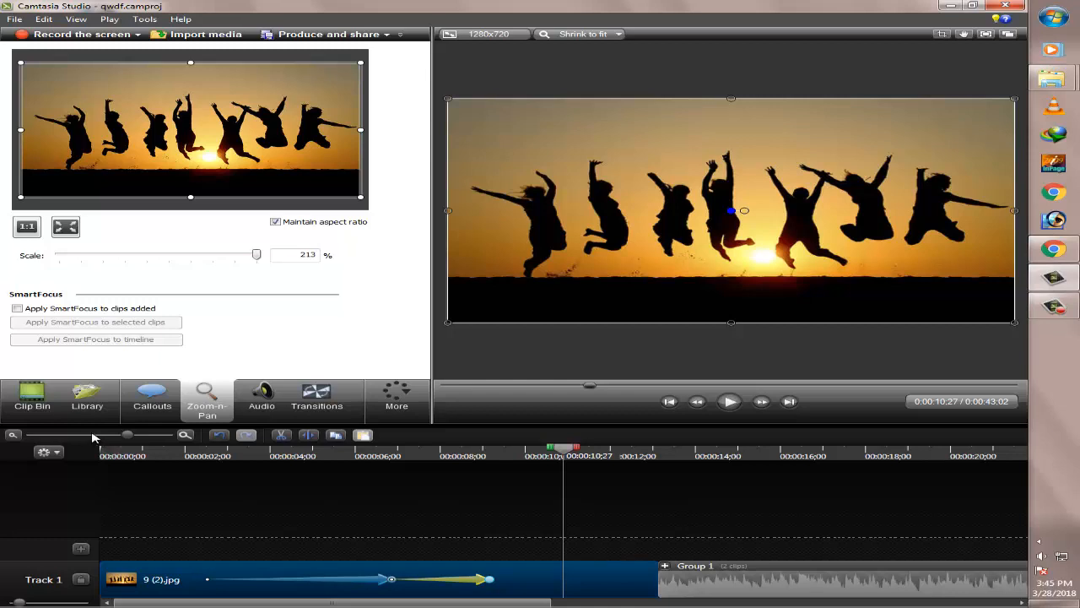
# - Play the timeline from about 00:00:14;27 to check the sound of the car clip after the opening image
pyautogui.click(93, 436)
pyautogui.click(146, 467)
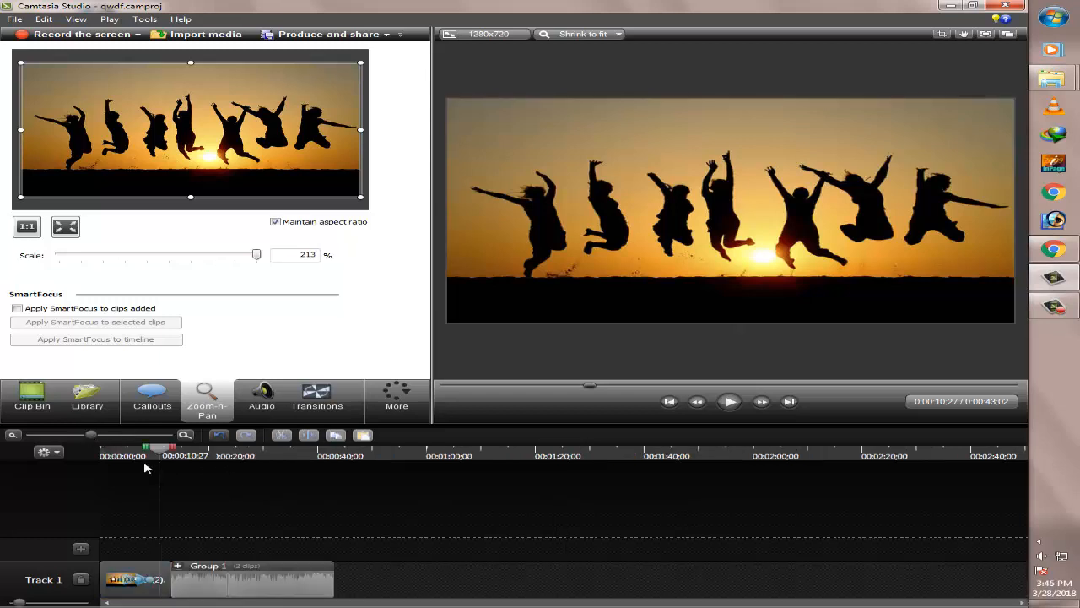
pyautogui.click(99, 452)
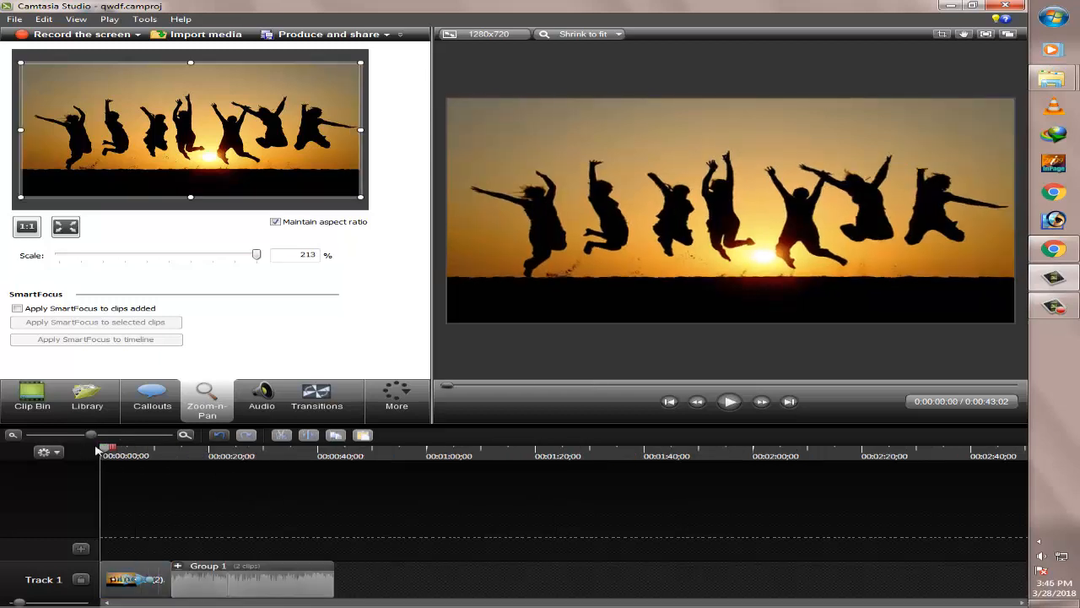
pyautogui.click(181, 460)
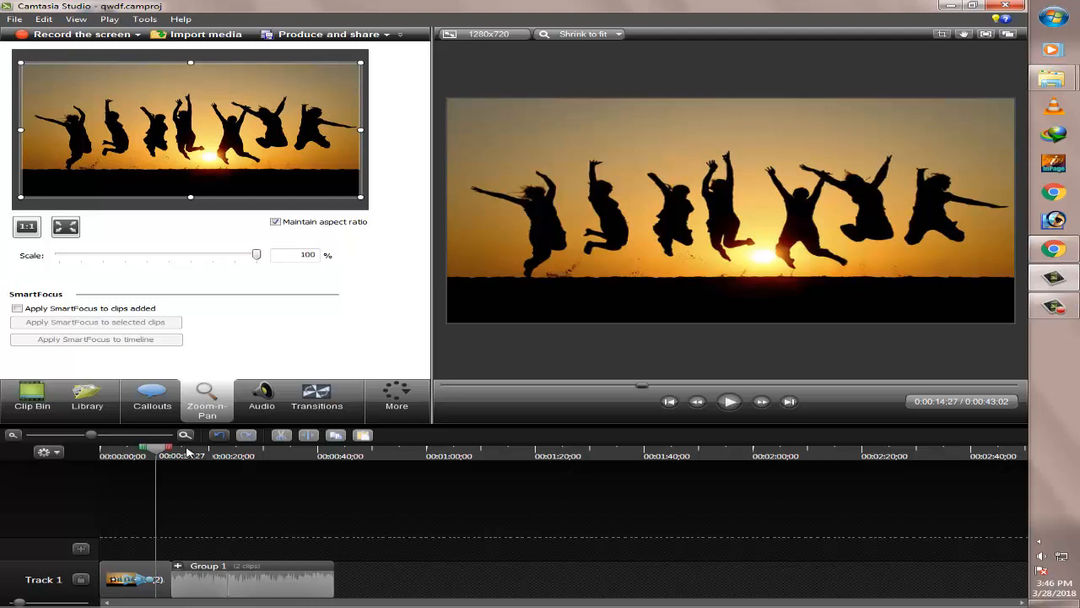
pyautogui.click(731, 402)
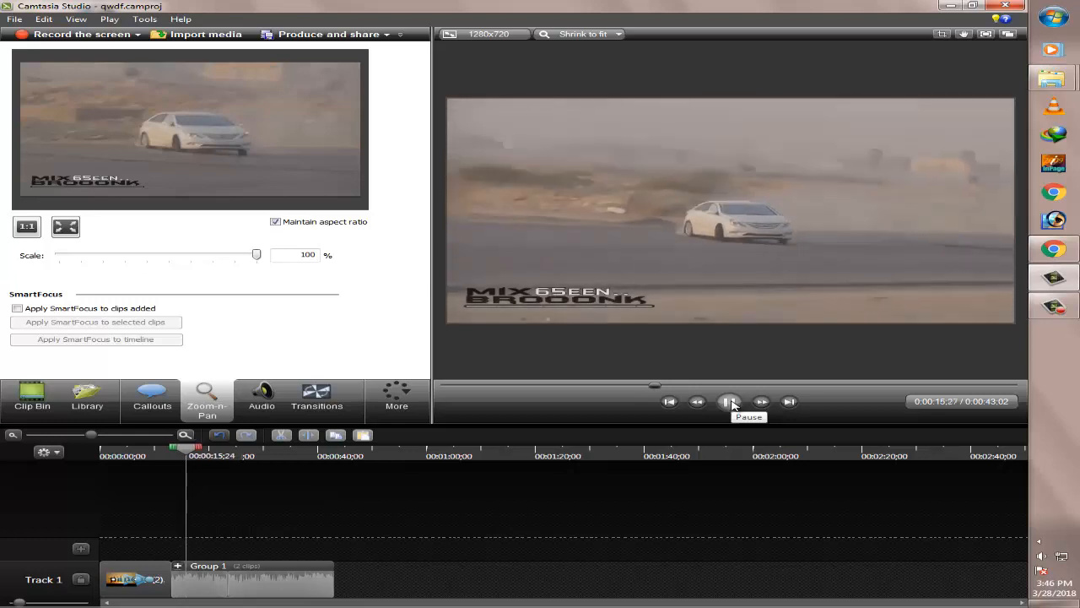
pyautogui.click(731, 403)
# - Silence the original audio of Group 1 on Track 1
pyautogui.click(218, 584)
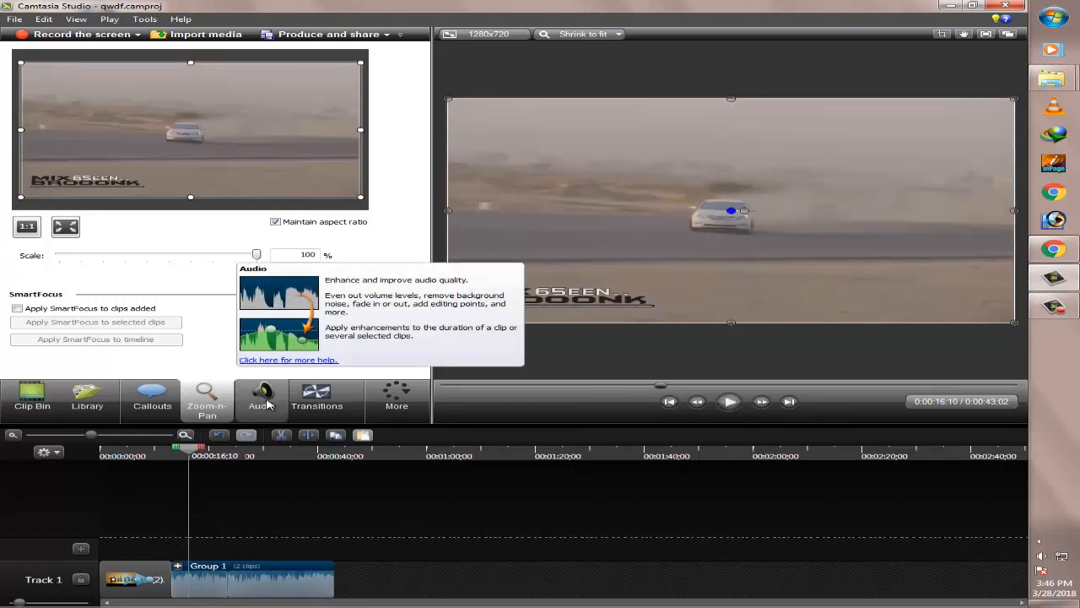
pyautogui.click(267, 406)
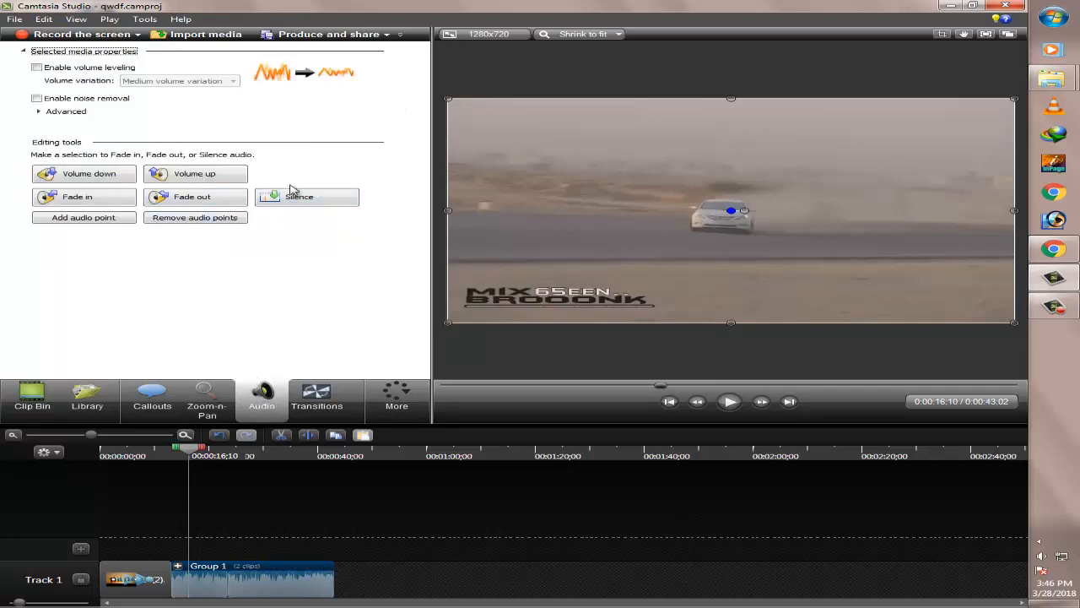
pyautogui.click(313, 208)
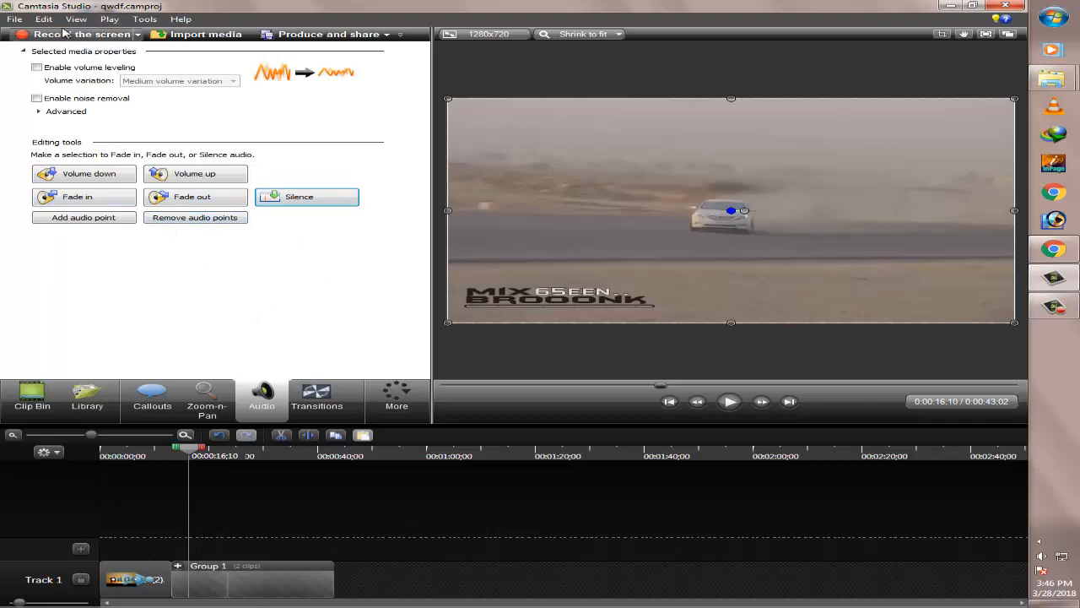
# - Import the music file Tobu - Roots [NCS Release] from the You Tube\Music folder on New Volume (F:)
pyautogui.click(205, 35)
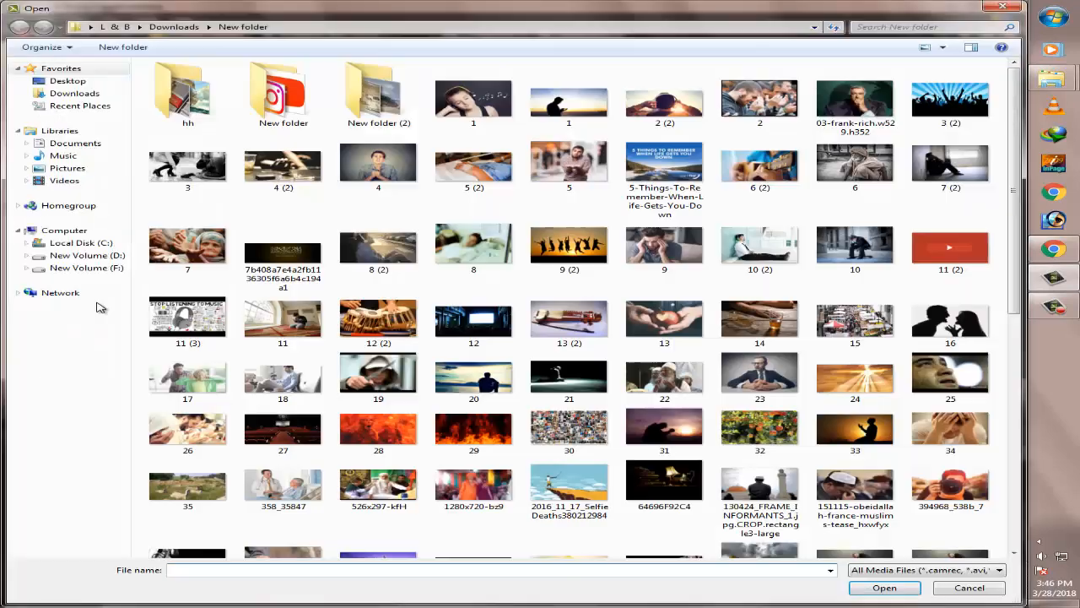
pyautogui.click(78, 268)
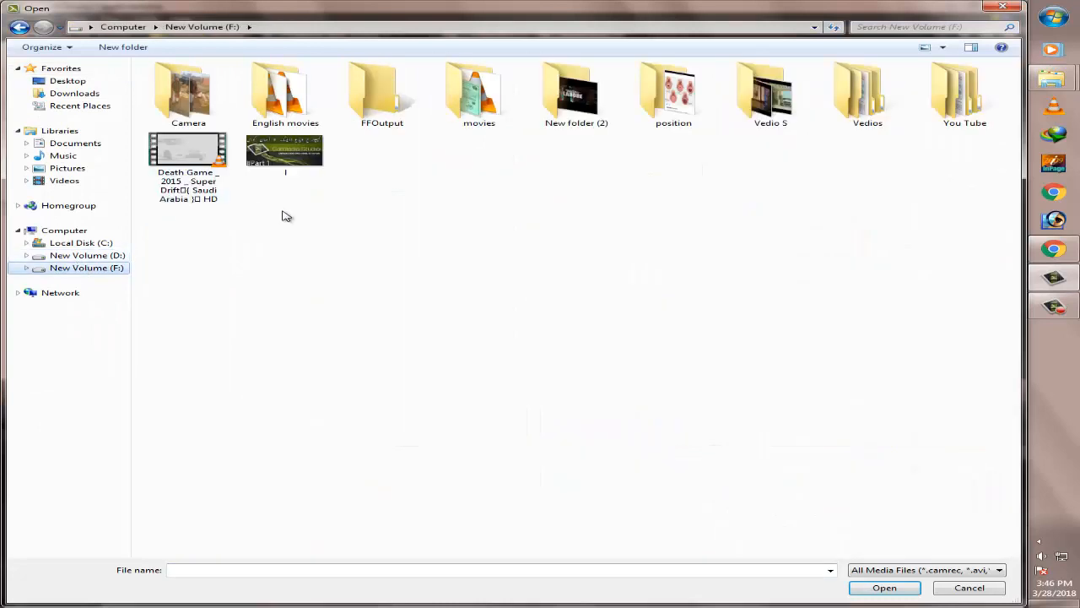
pyautogui.doubleClick(964, 116)
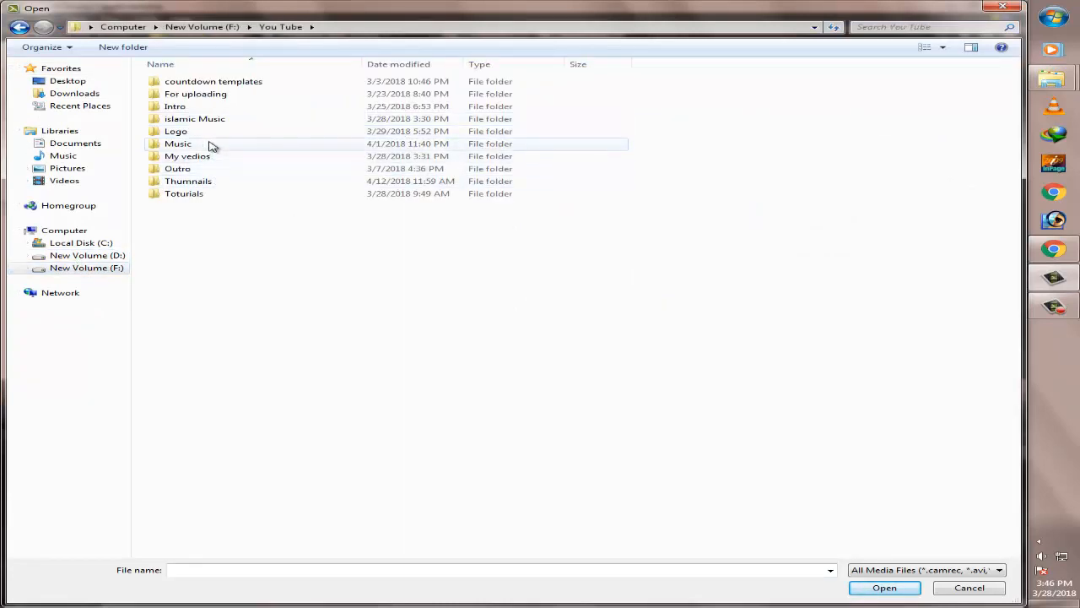
pyautogui.doubleClick(211, 145)
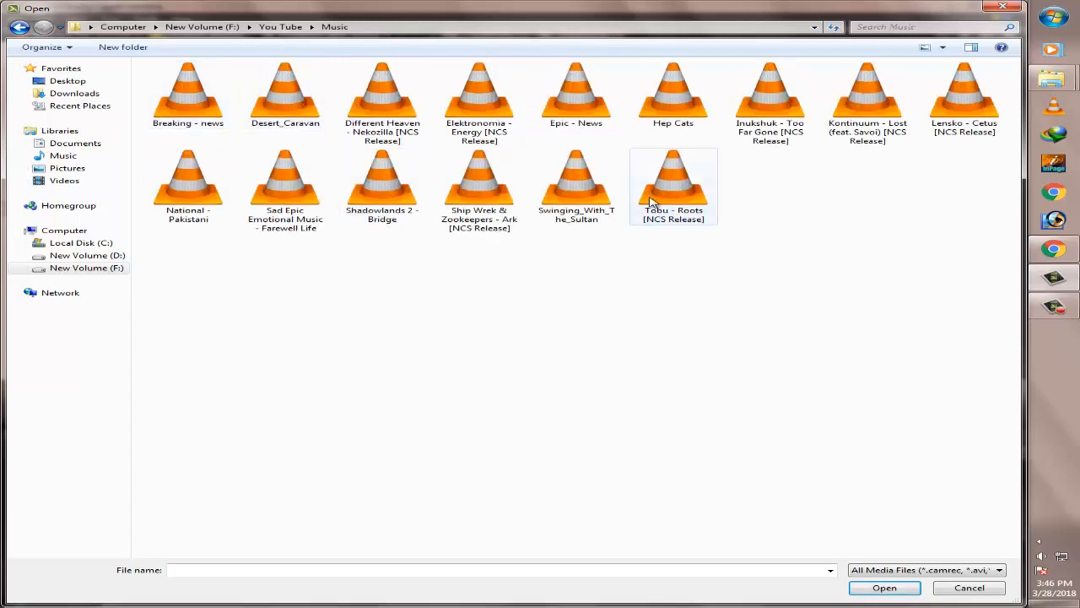
pyautogui.doubleClick(675, 186)
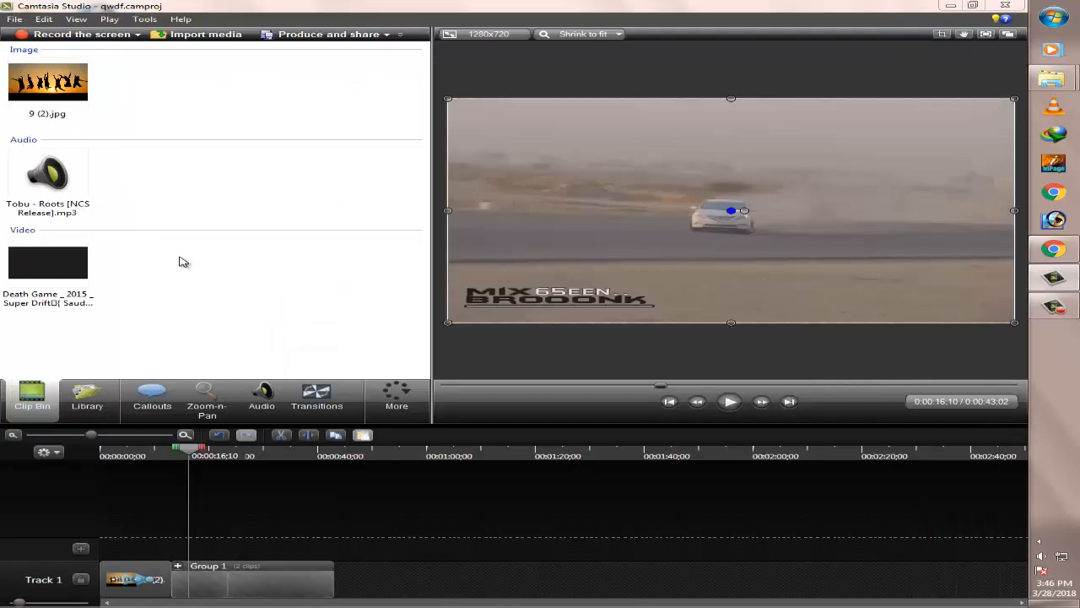
# - Place Tobu - Roots [NCS Release].mp3 on Track 2 starting at 00:00:00;00 and preview it with the car video
pyautogui.click(53, 180)
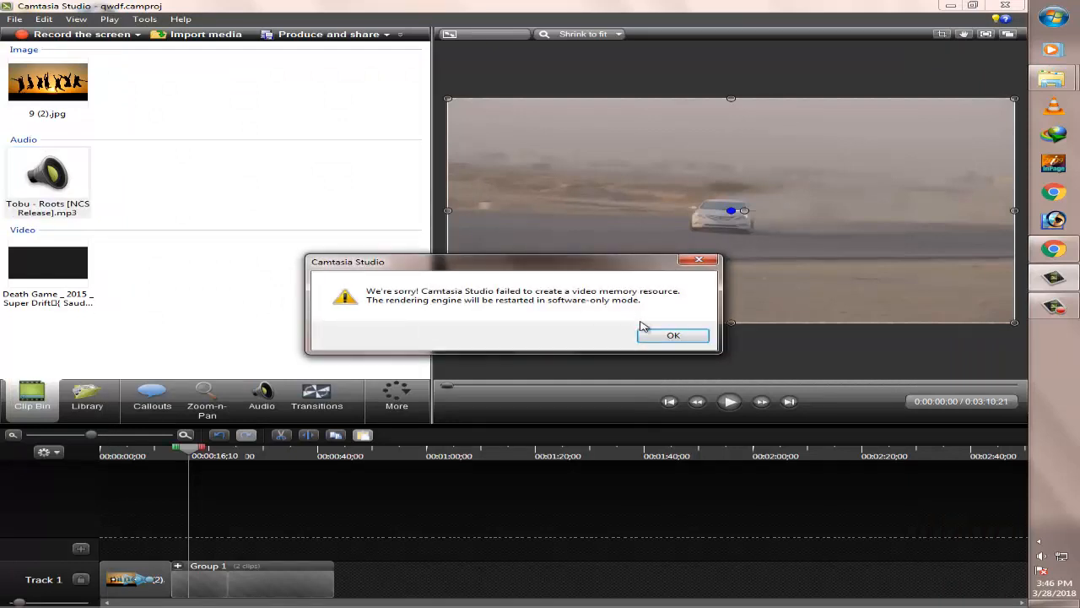
pyautogui.click(655, 338)
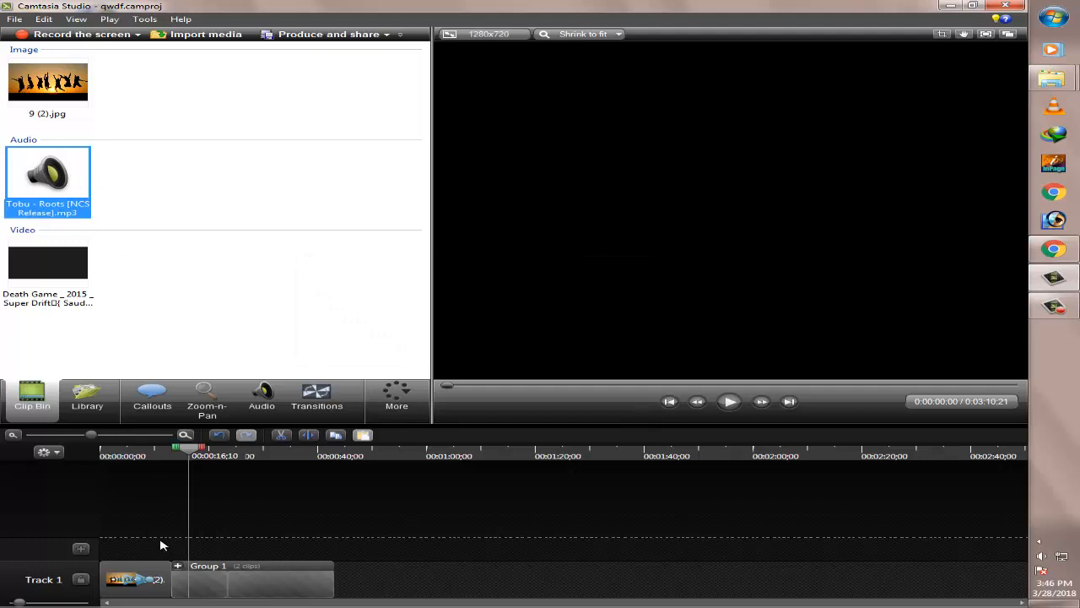
pyautogui.moveTo(163, 545); pyautogui.dragTo(162, 540)
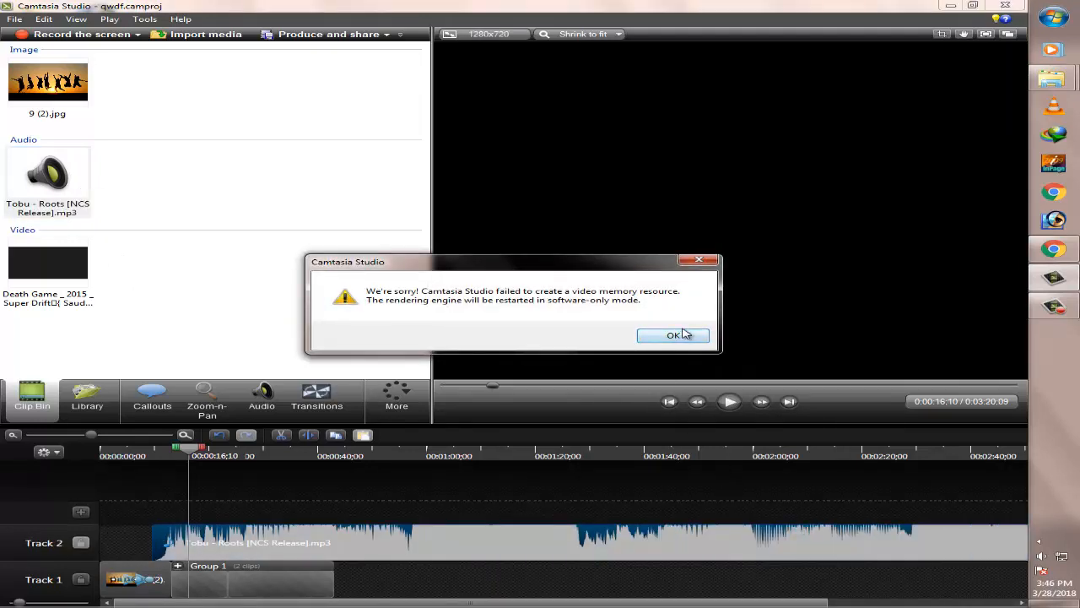
pyautogui.click(675, 335)
pyautogui.moveTo(614, 540); pyautogui.dragTo(268, 540)
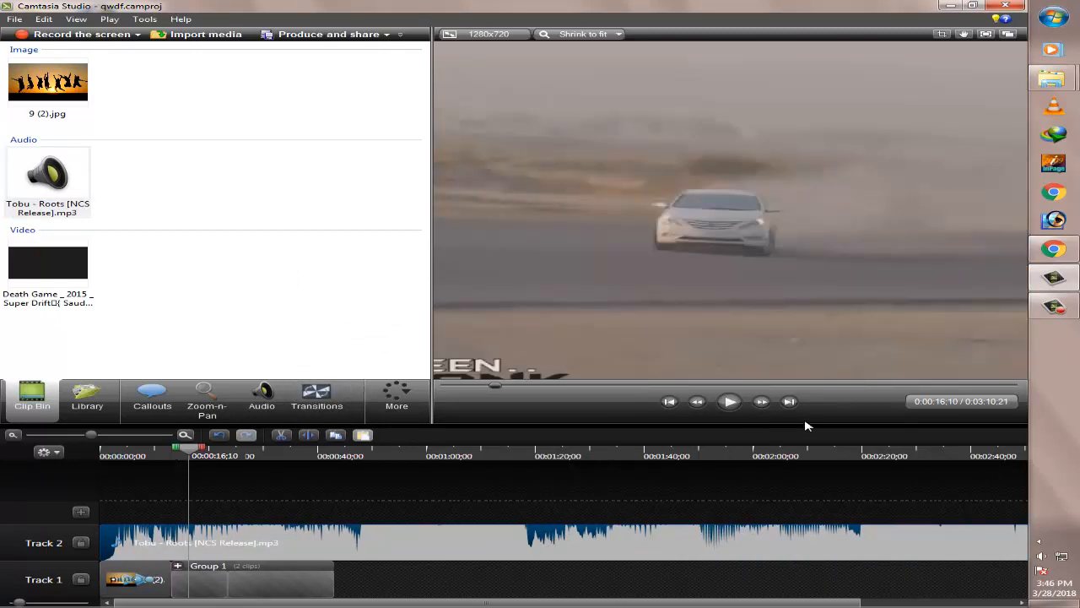
pyautogui.click(731, 402)
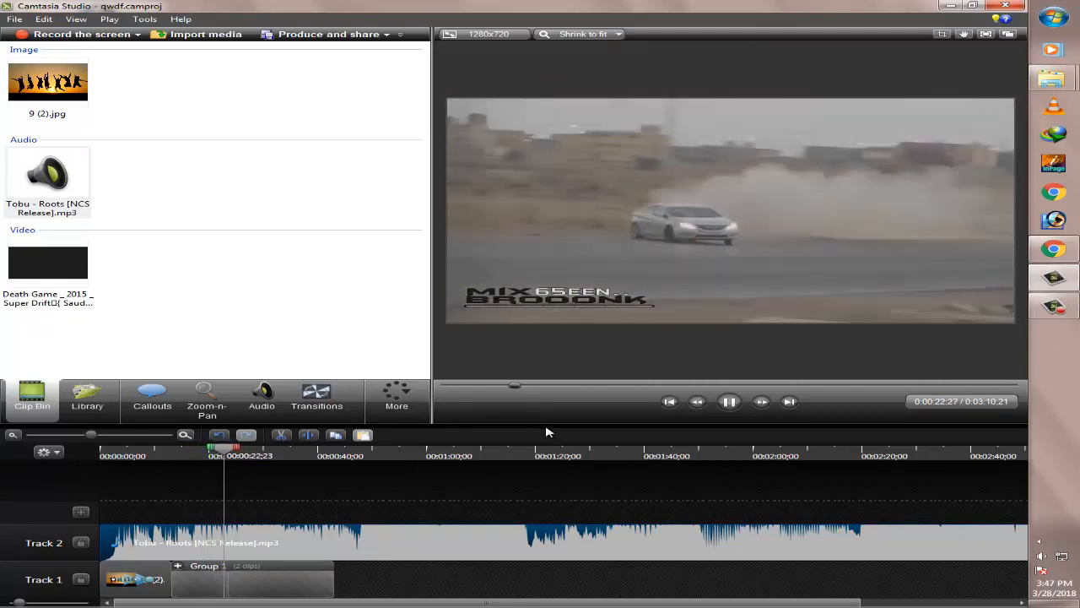
pyautogui.click(730, 402)
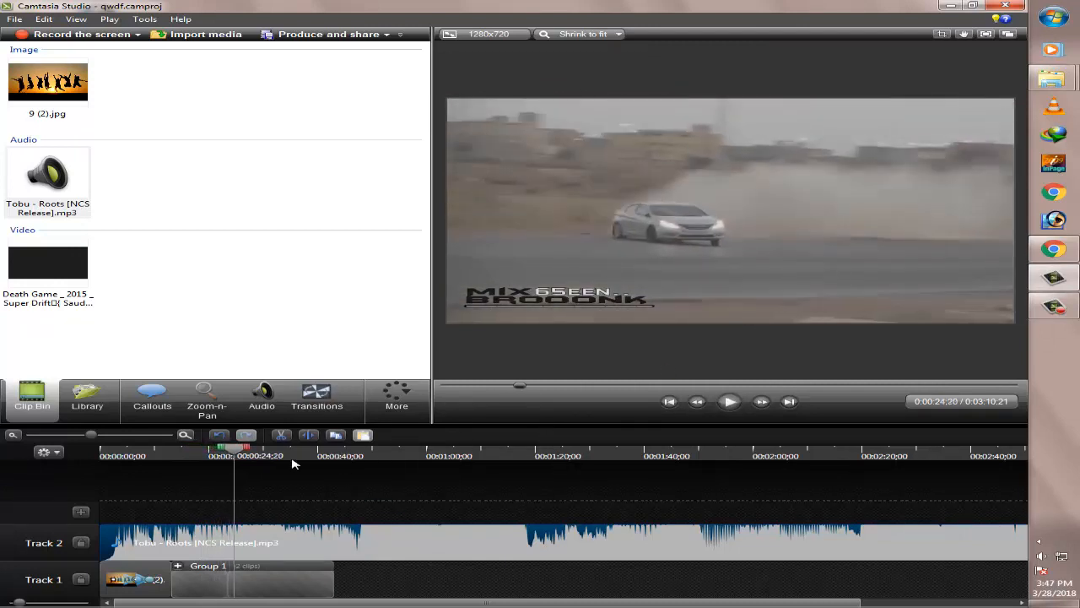
# - Split the music at the end of the video, 00:00:43;02, delete the remainder, and return the playhead to the start
pyautogui.moveTo(241, 449); pyautogui.dragTo(335, 458)
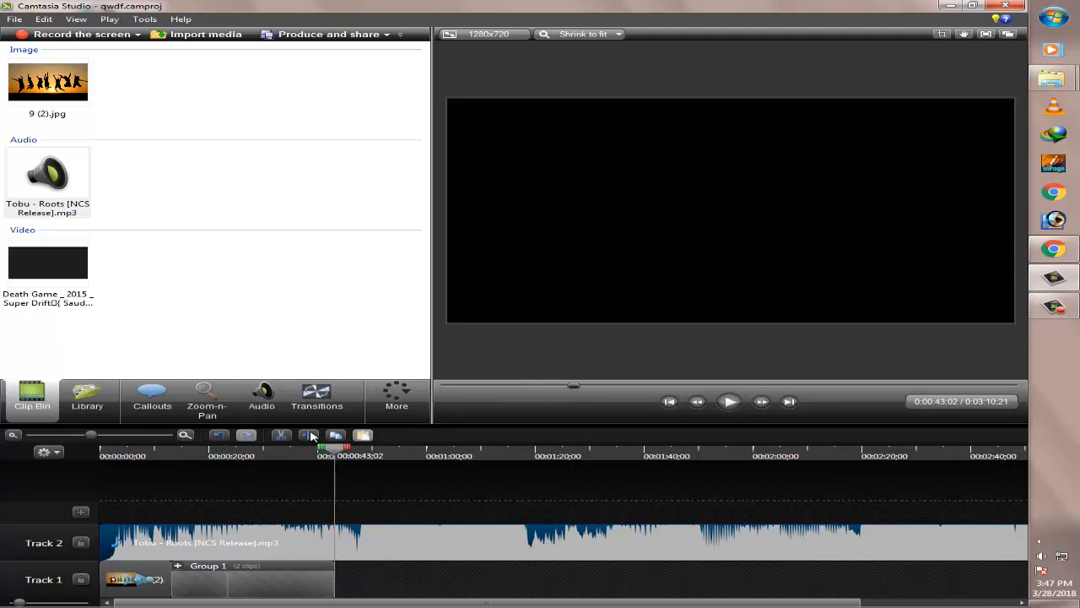
pyautogui.click(311, 435)
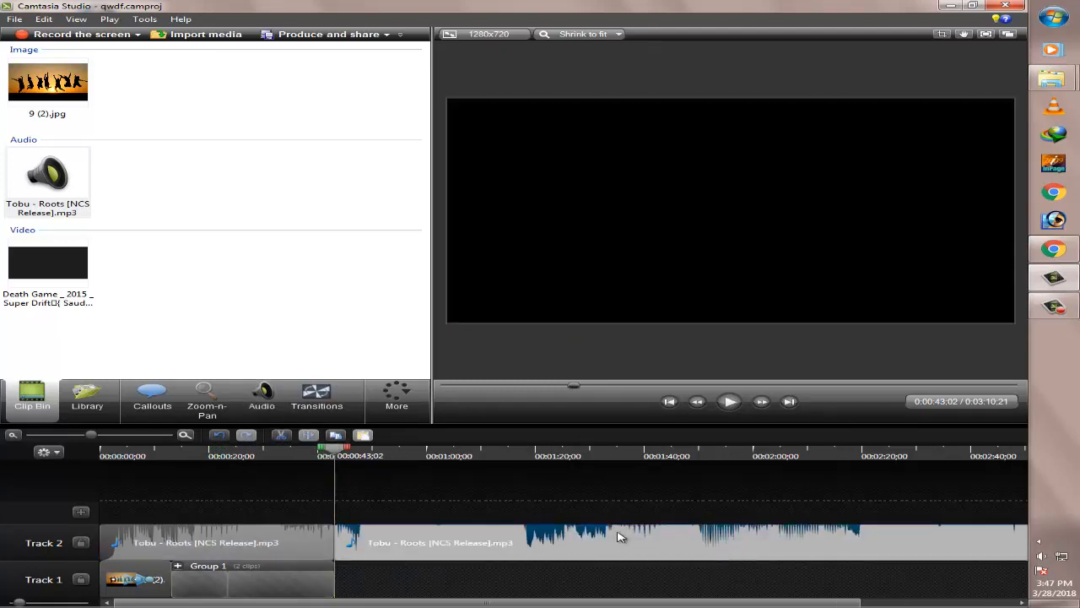
pyautogui.press('Delete')
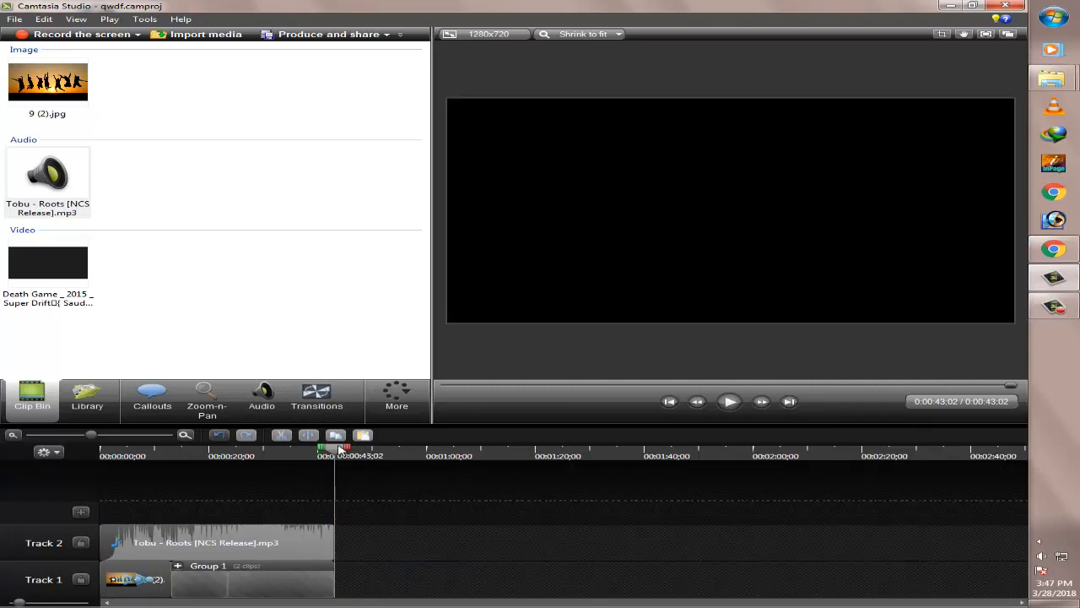
pyautogui.moveTo(232, 456); pyautogui.dragTo(2, 458)
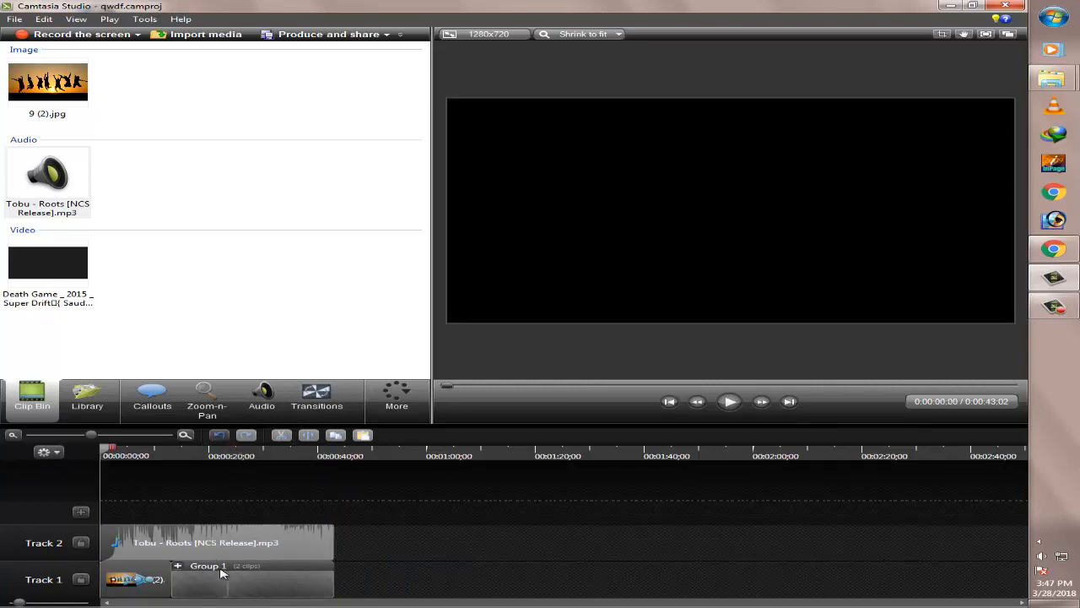
# - Rearrange the tracks so the music is on Track 1 and 9 (2).jpg and Group 1 sit together on Track 2
pyautogui.moveTo(221, 573); pyautogui.dragTo(199, 489)
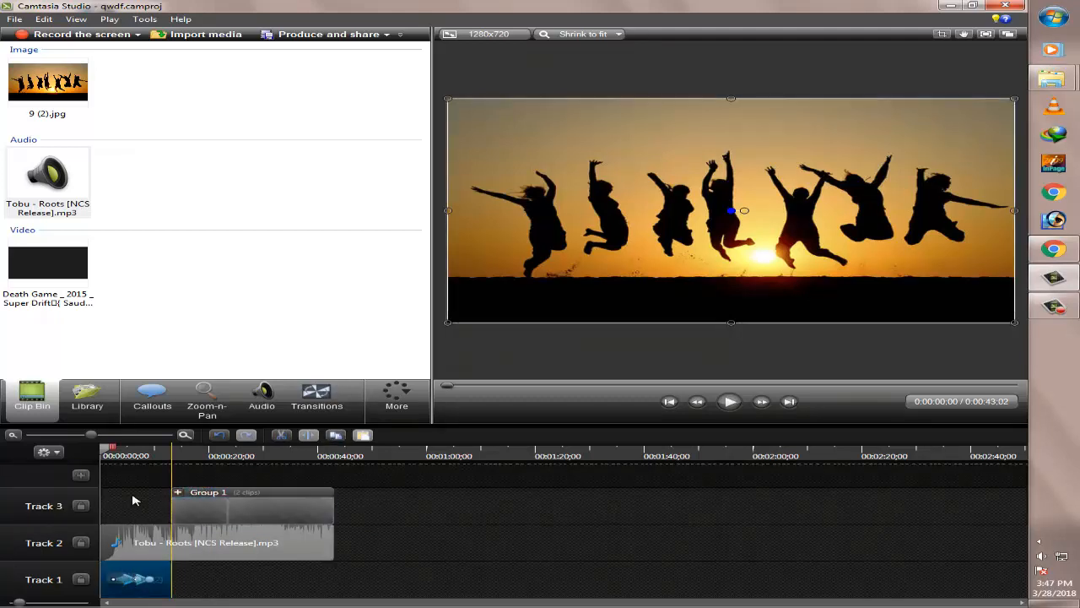
pyautogui.moveTo(132, 501); pyautogui.dragTo(133, 498)
pyautogui.moveTo(182, 541); pyautogui.dragTo(176, 591)
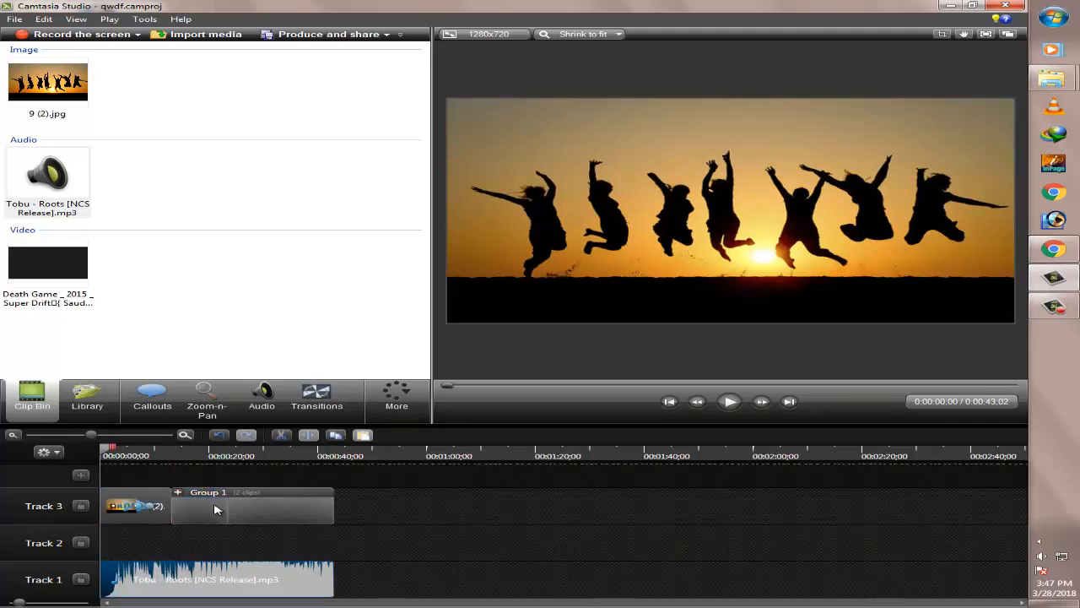
pyautogui.moveTo(215, 510); pyautogui.dragTo(236, 559)
pyautogui.doubleClick(146, 506)
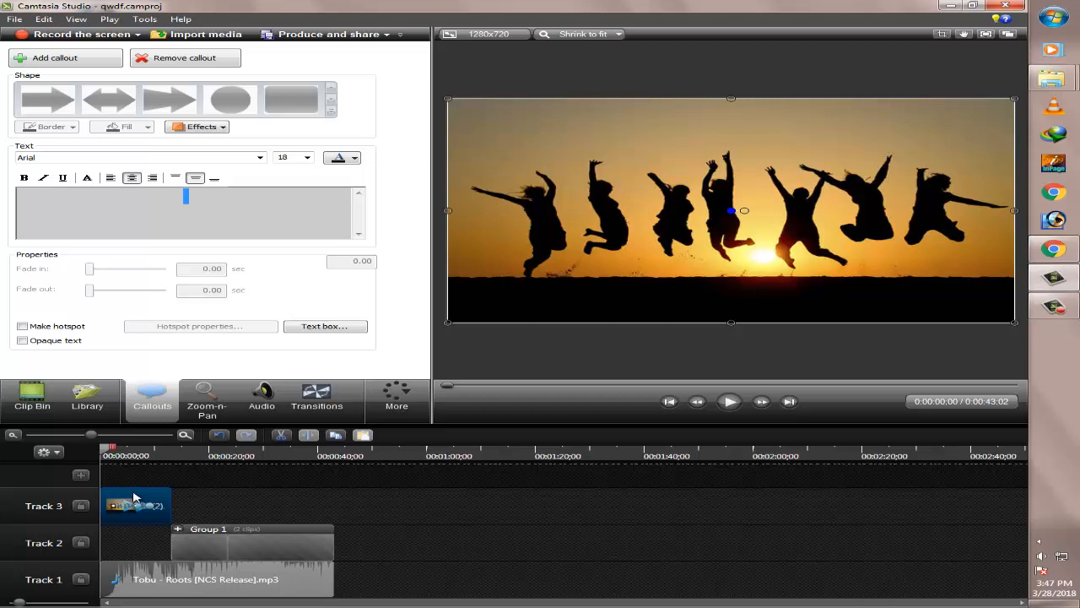
pyautogui.moveTo(133, 498); pyautogui.dragTo(120, 577)
pyautogui.click(350, 518)
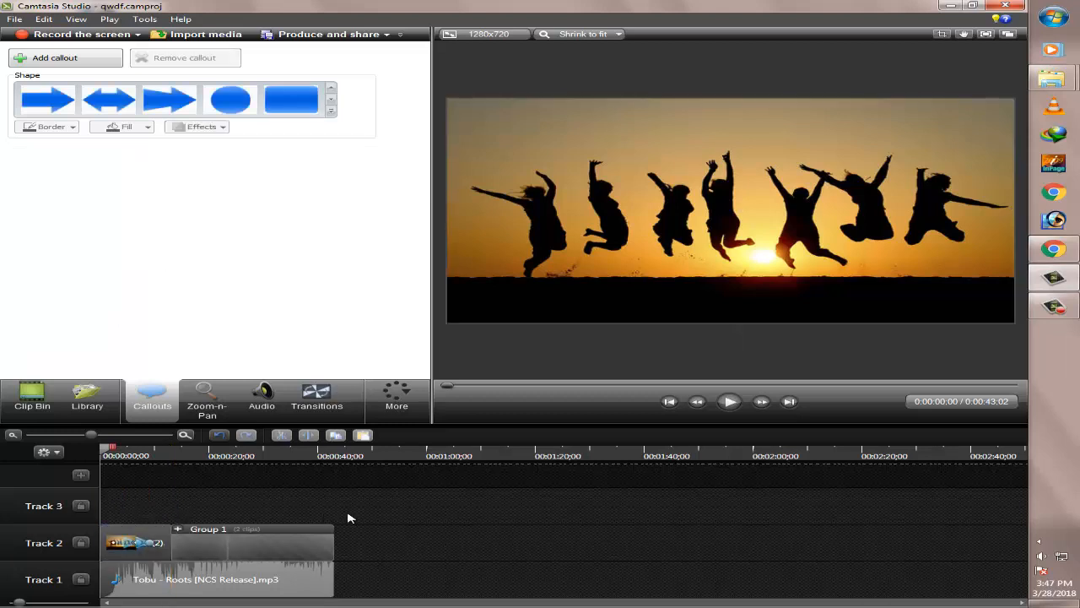
# - Group 9 (2).jpg and Group 1 on Track 2 into a single group
pyautogui.click(194, 528)
pyautogui.rightClick(140, 525)
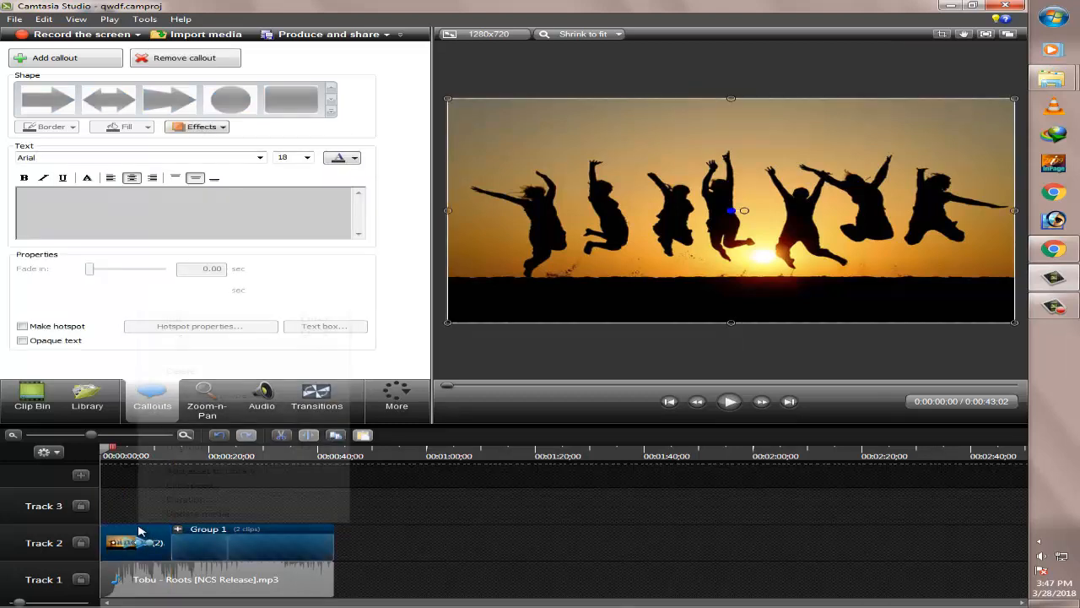
pyautogui.click(181, 433)
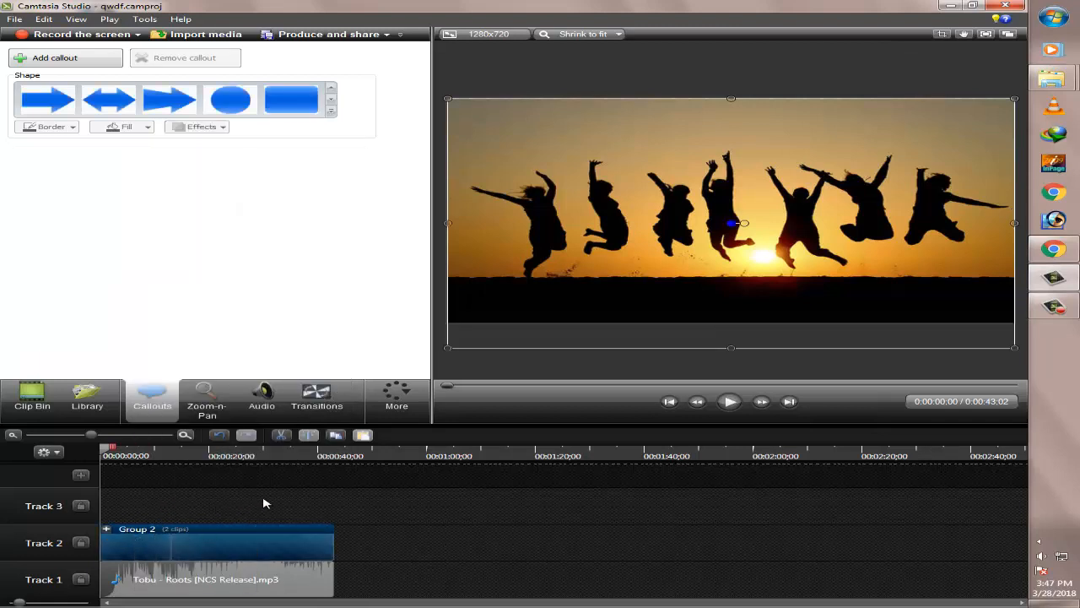
pyautogui.rightClick(180, 534)
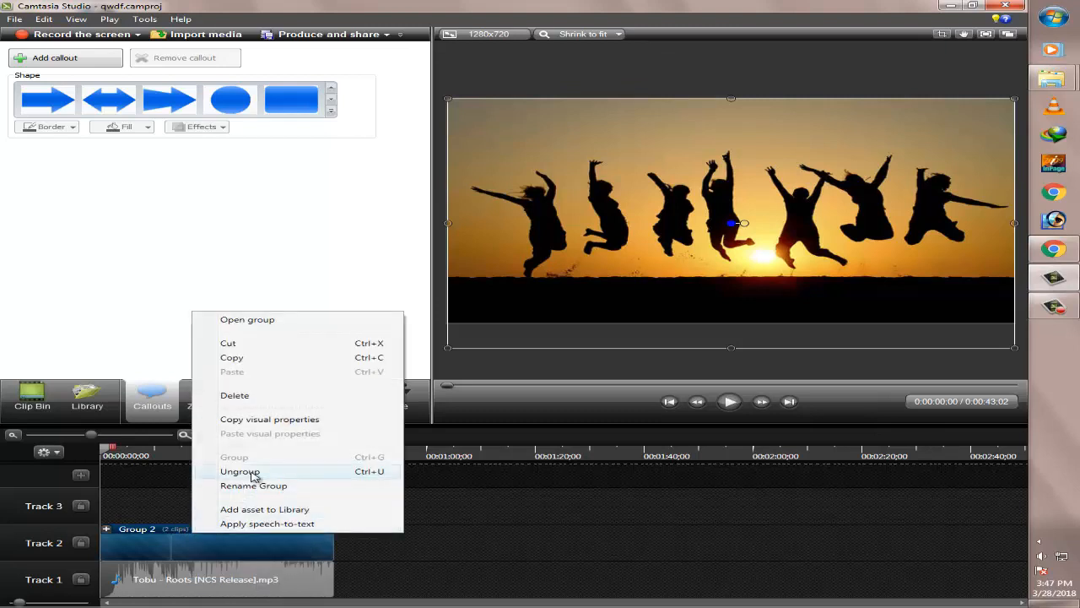
pyautogui.click(496, 506)
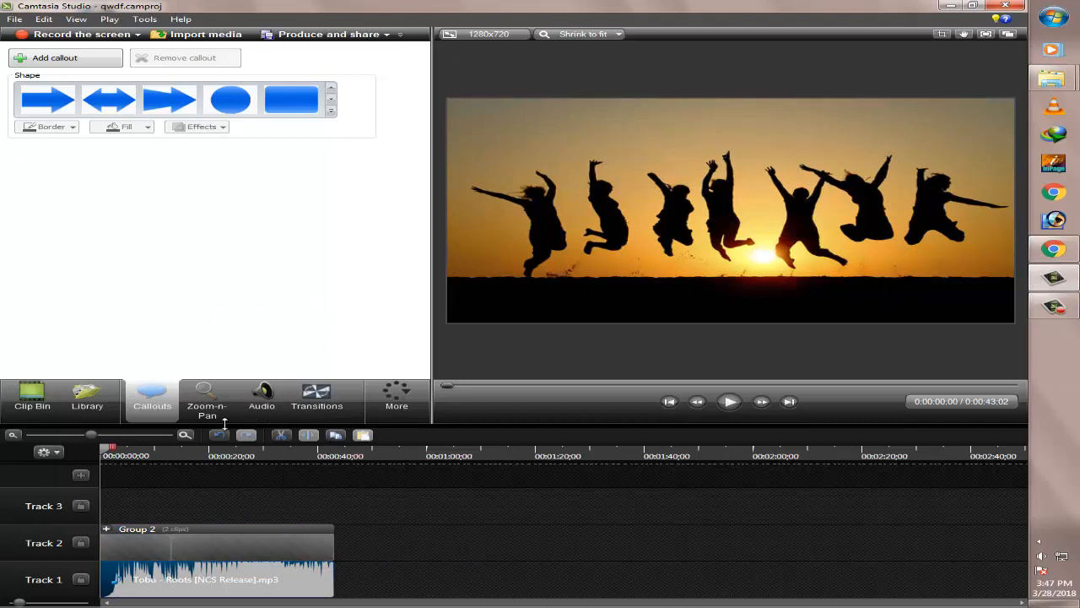
# - Preview the timeline from the start with the audio tools open, and split the Track 1 music at 00:00:18;23, selecting its first part
pyautogui.click(261, 395)
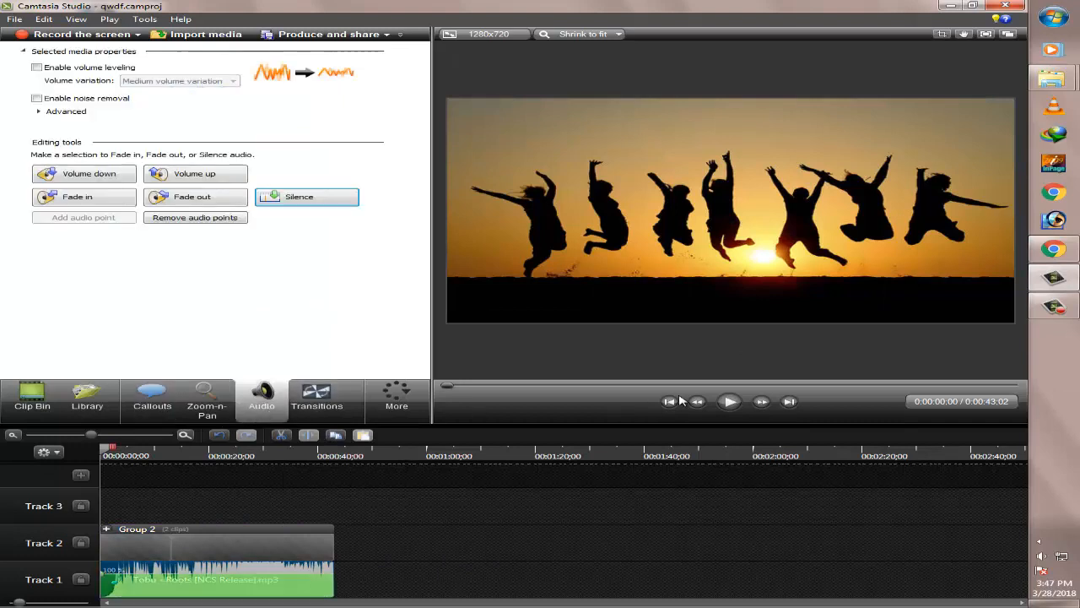
pyautogui.click(731, 402)
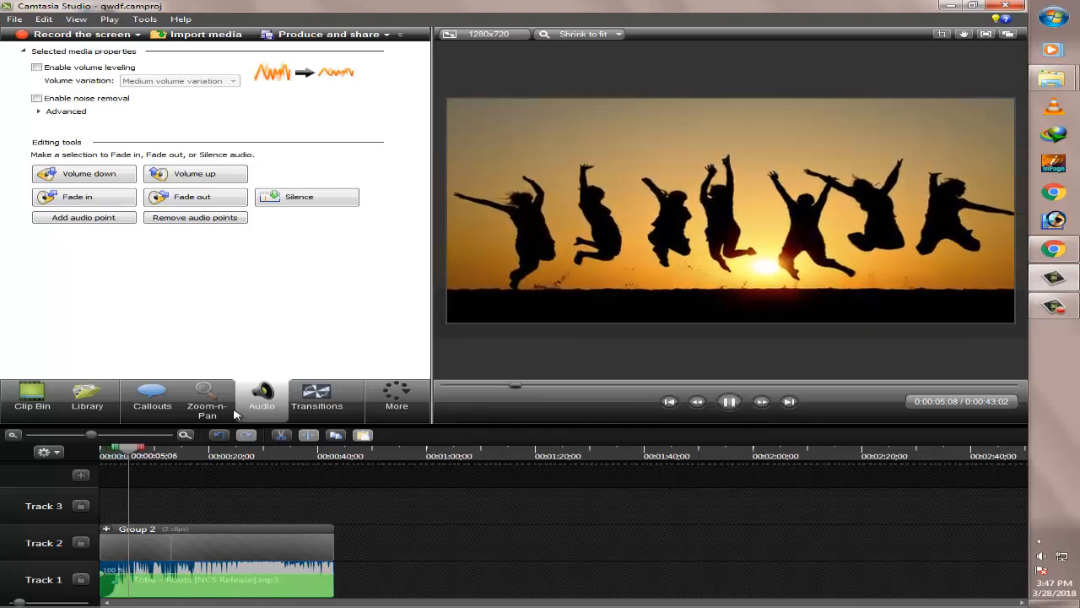
pyautogui.click(210, 455)
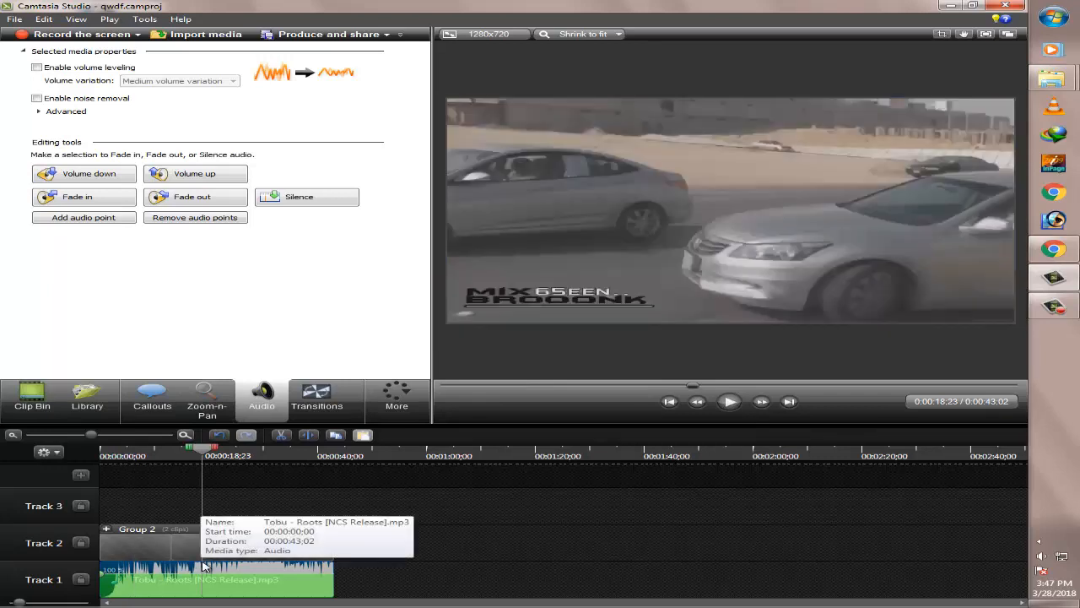
pyautogui.click(306, 437)
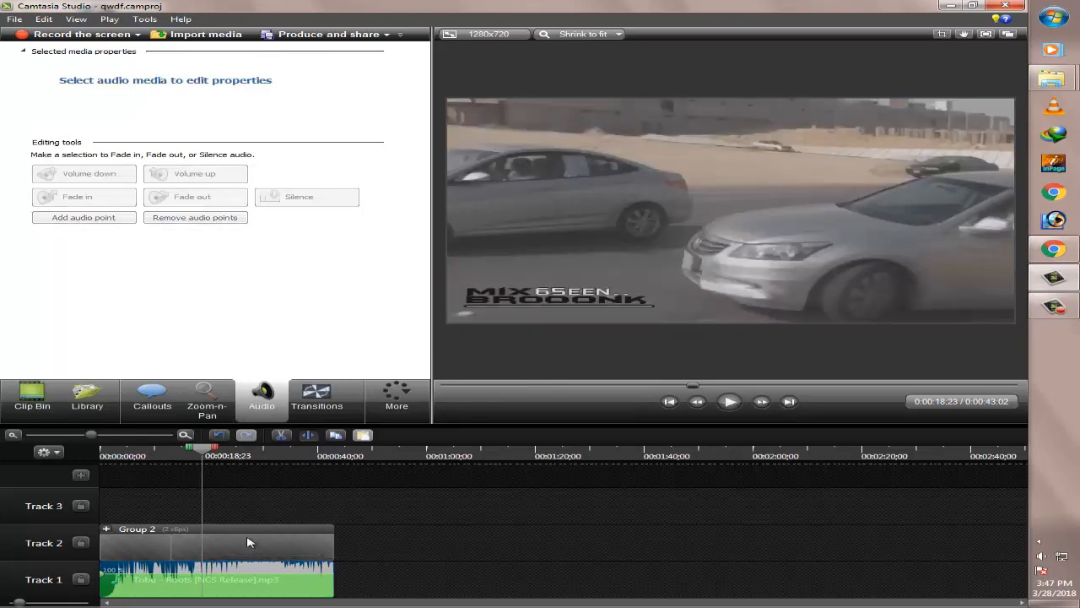
pyautogui.click(185, 564)
pyautogui.click(189, 573)
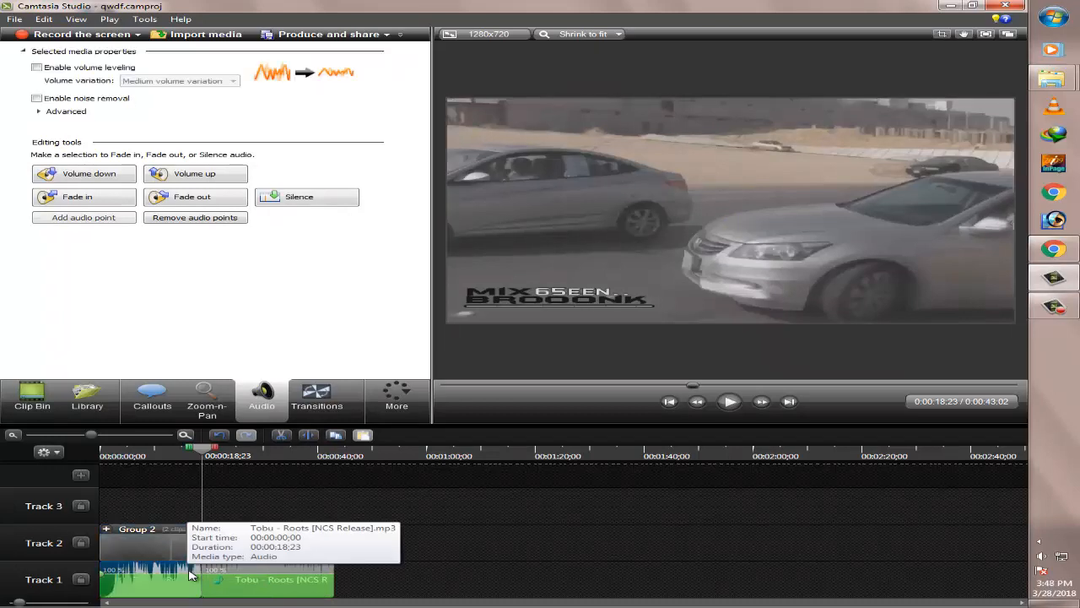
# - Delete the selected first part of the music, and fit the remaining Track 1 music from the timeline start to the end of Group 2
pyautogui.press('Delete')
pyautogui.moveTo(234, 573); pyautogui.dragTo(243, 579)
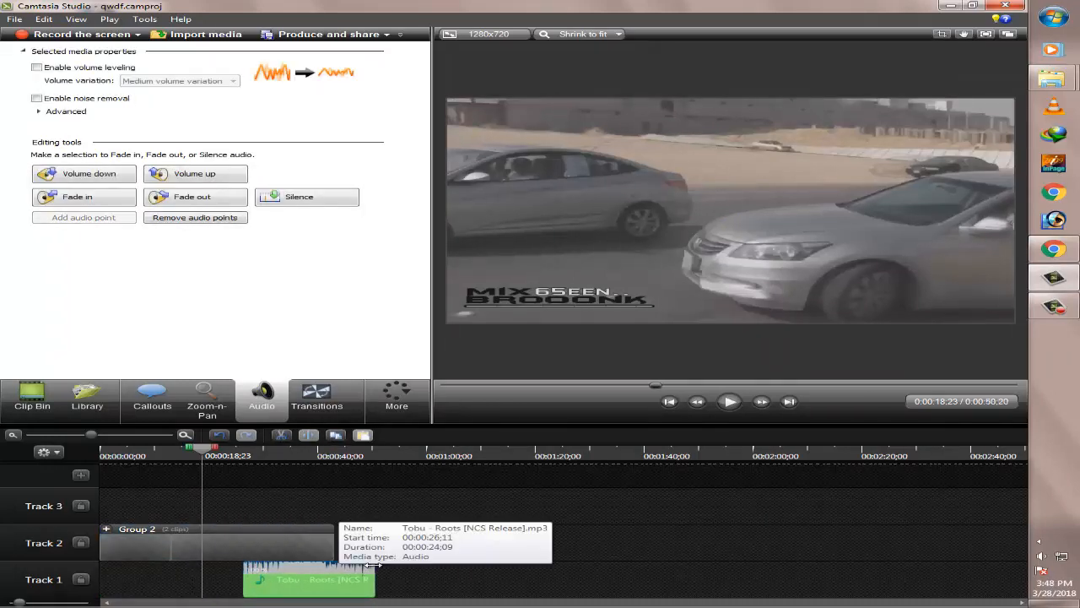
pyautogui.moveTo(376, 572); pyautogui.dragTo(498, 574)
pyautogui.moveTo(316, 574); pyautogui.dragTo(179, 575)
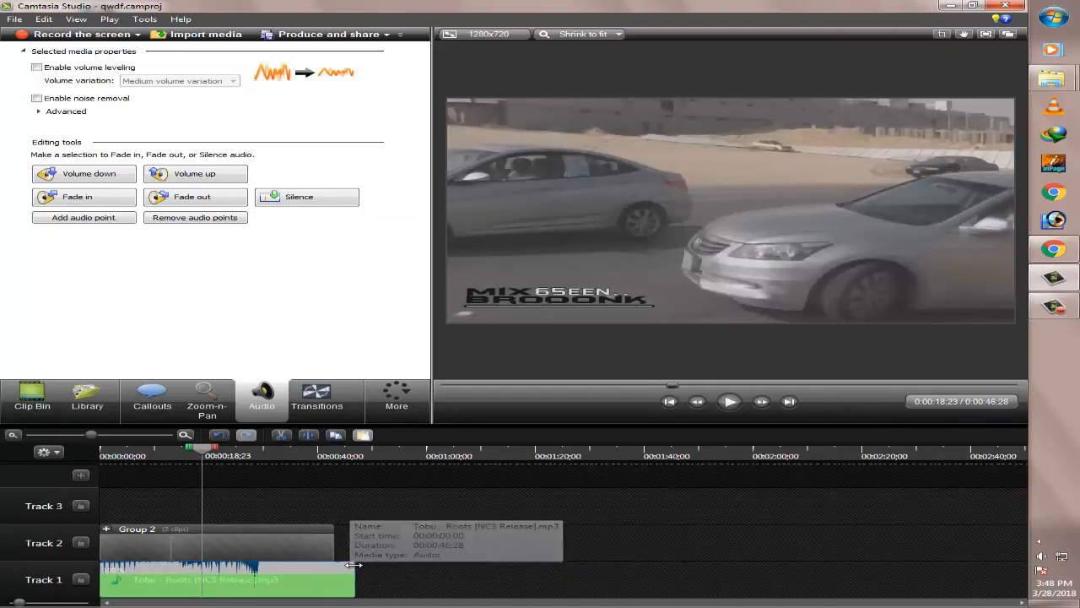
pyautogui.moveTo(353, 570); pyautogui.dragTo(338, 571)
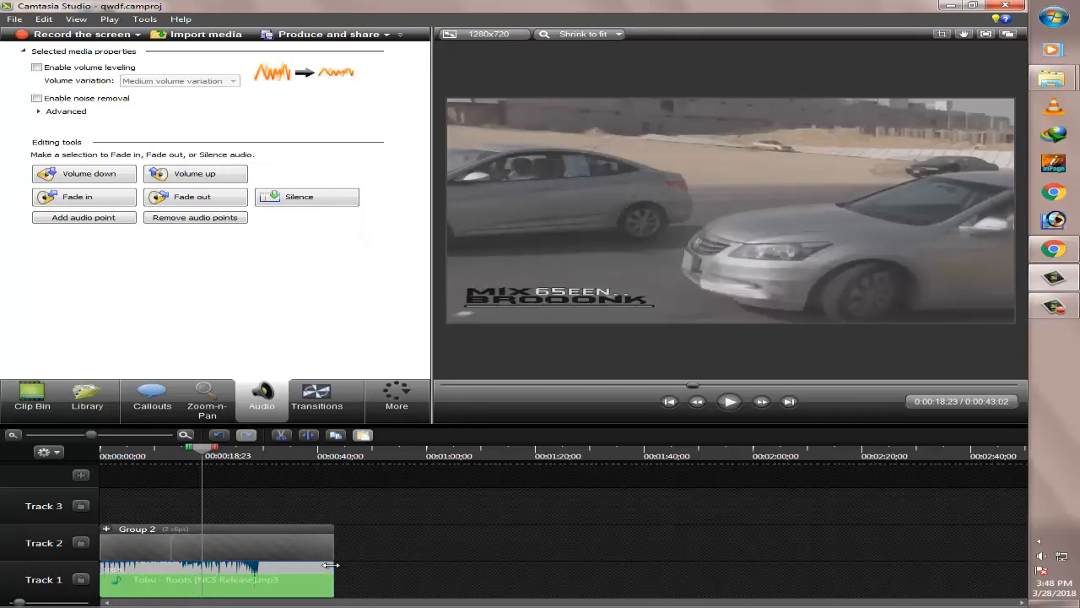
pyautogui.moveTo(329, 564)
pyautogui.mouseDown()
pyautogui.moveTo(683, 567)
pyautogui.moveTo(338, 576)
pyautogui.mouseUp()
# - Preview the first seconds of the timeline with the refitted music, and return the playhead to the start
pyautogui.click(207, 544)
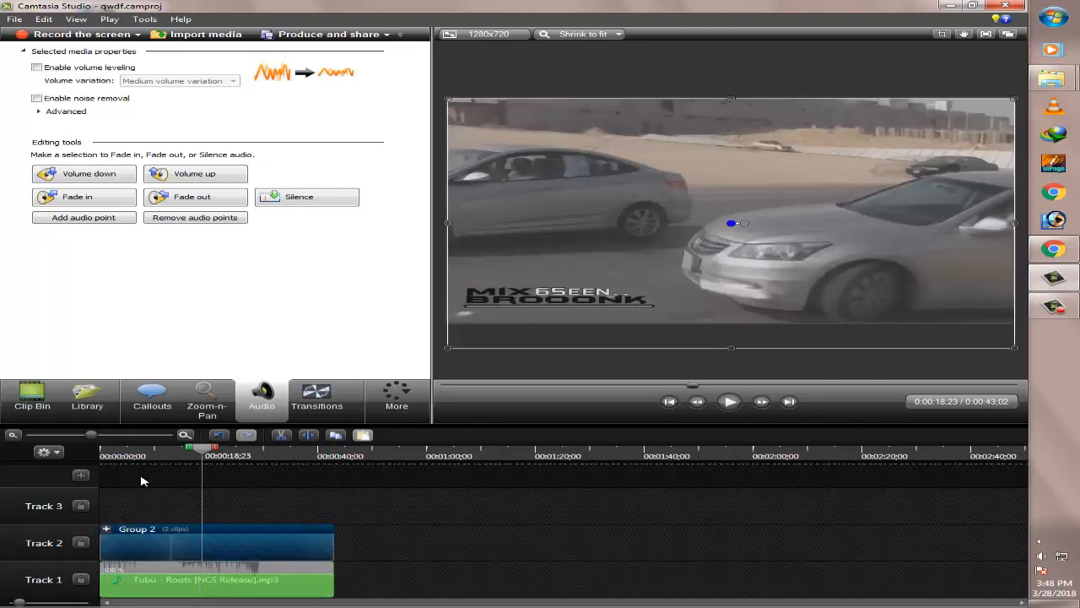
pyautogui.click(107, 454)
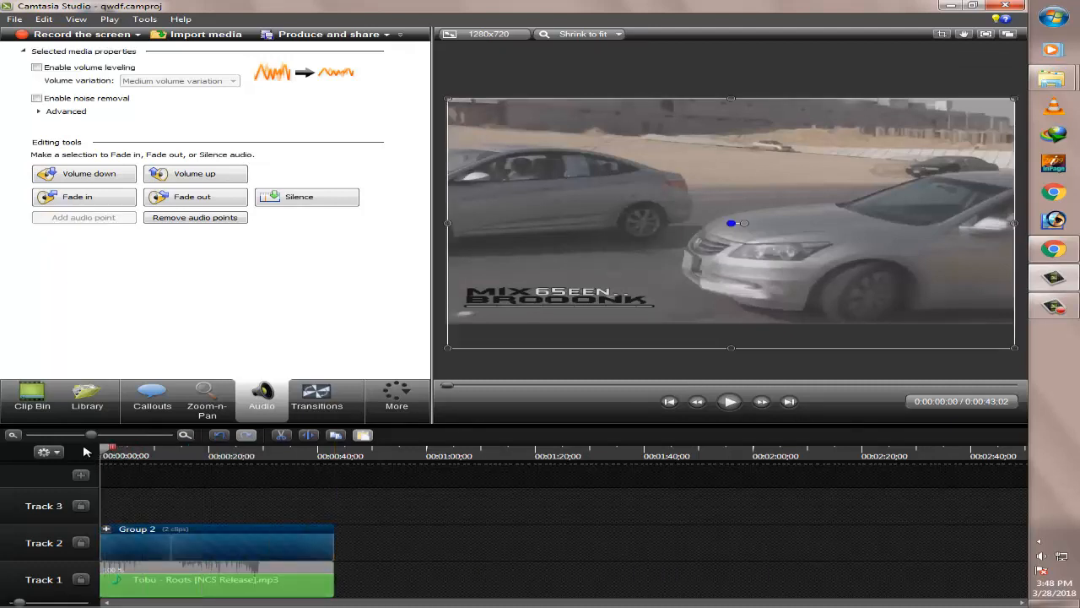
pyautogui.click(731, 403)
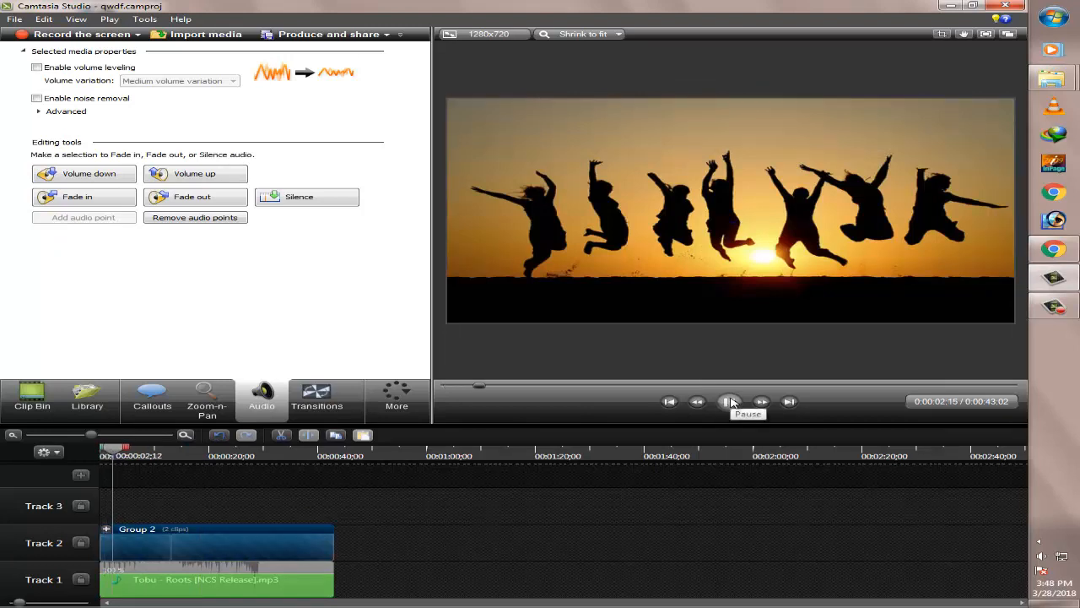
pyautogui.click(731, 403)
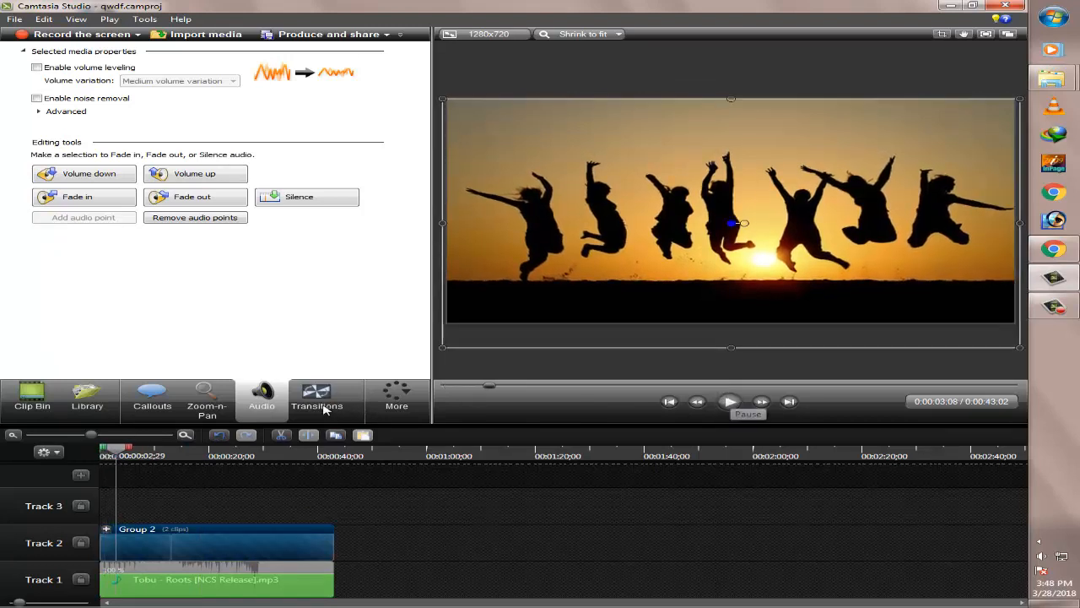
pyautogui.click(96, 451)
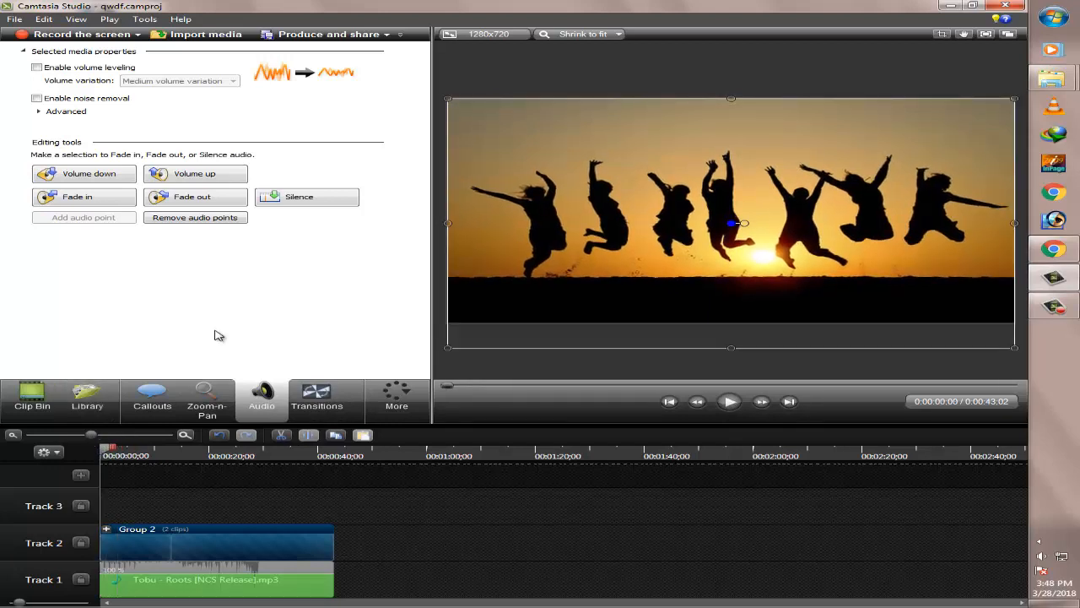
# - Add a fade-in and a fade-out to the Tobu - Roots music on Track 1
pyautogui.click(96, 200)
pyautogui.click(205, 584)
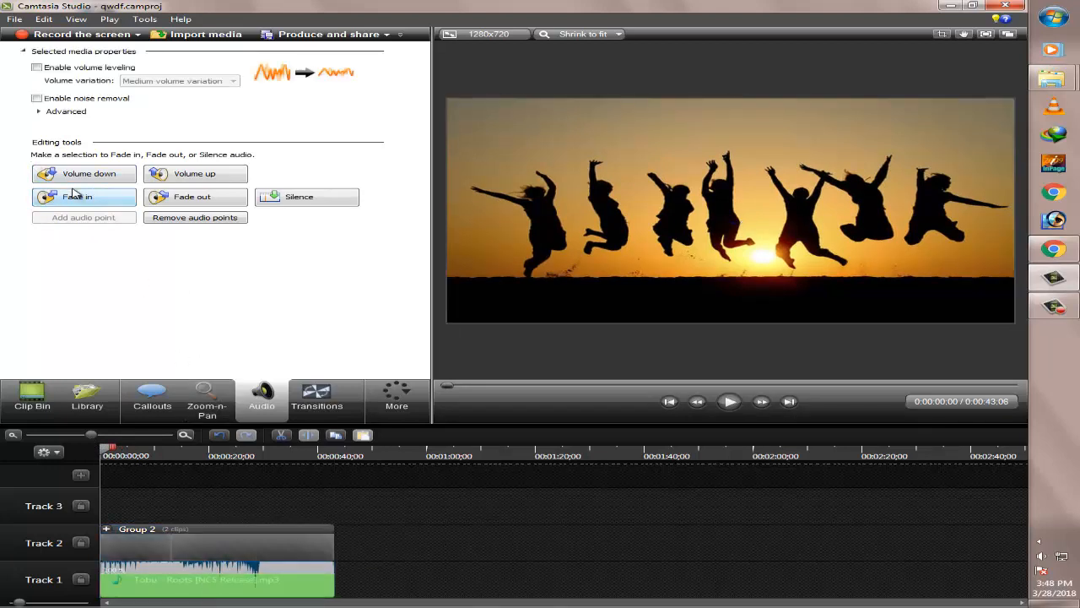
pyautogui.click(193, 205)
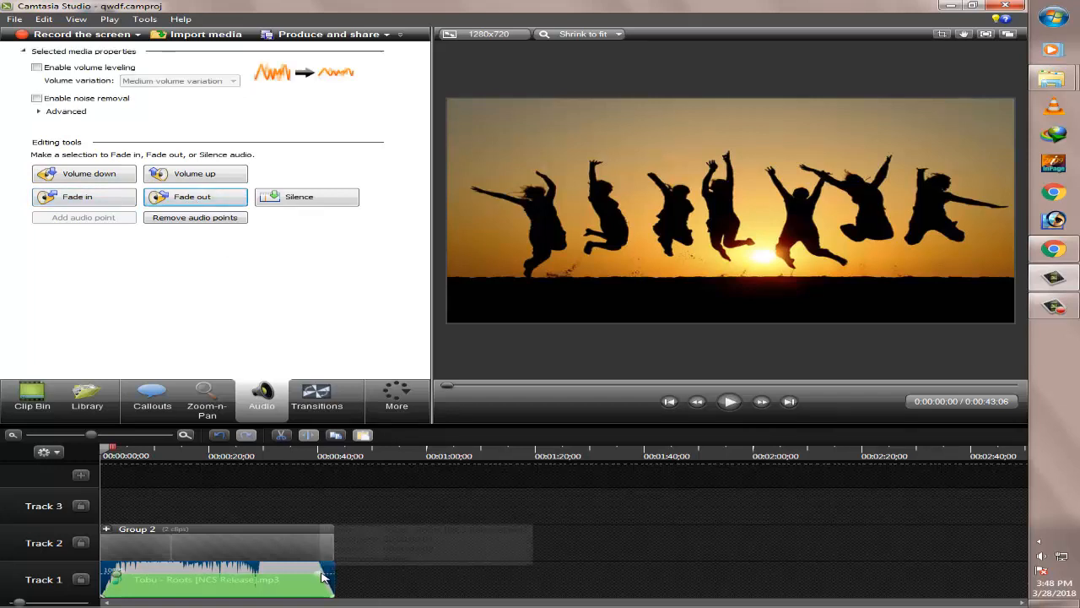
# - Preview the music's fade-in at the beginning and its fade-out from about 40 seconds to the end
pyautogui.click(105, 436)
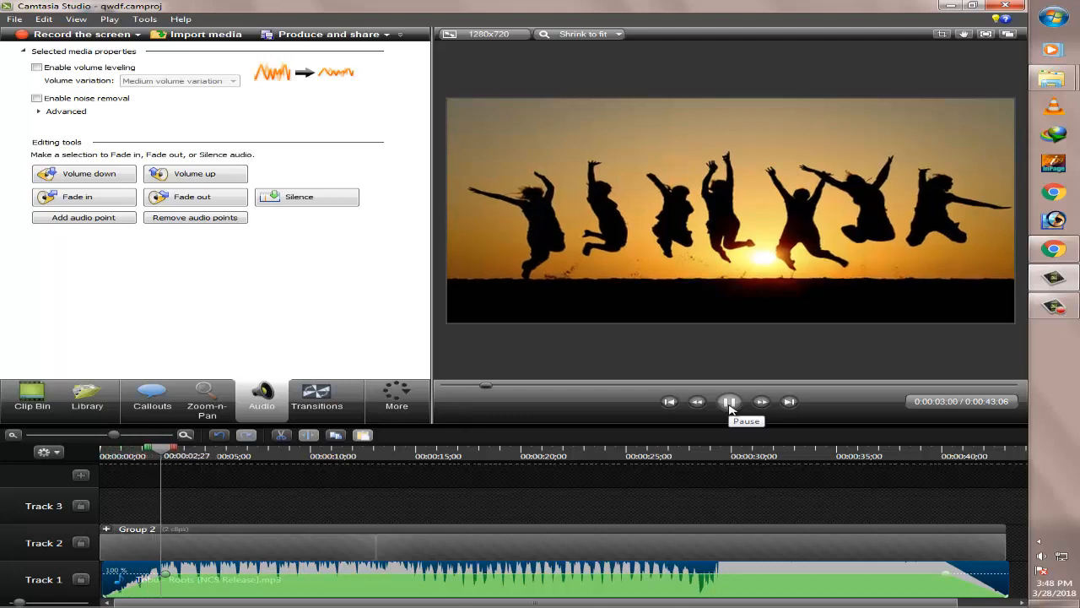
pyautogui.click(731, 402)
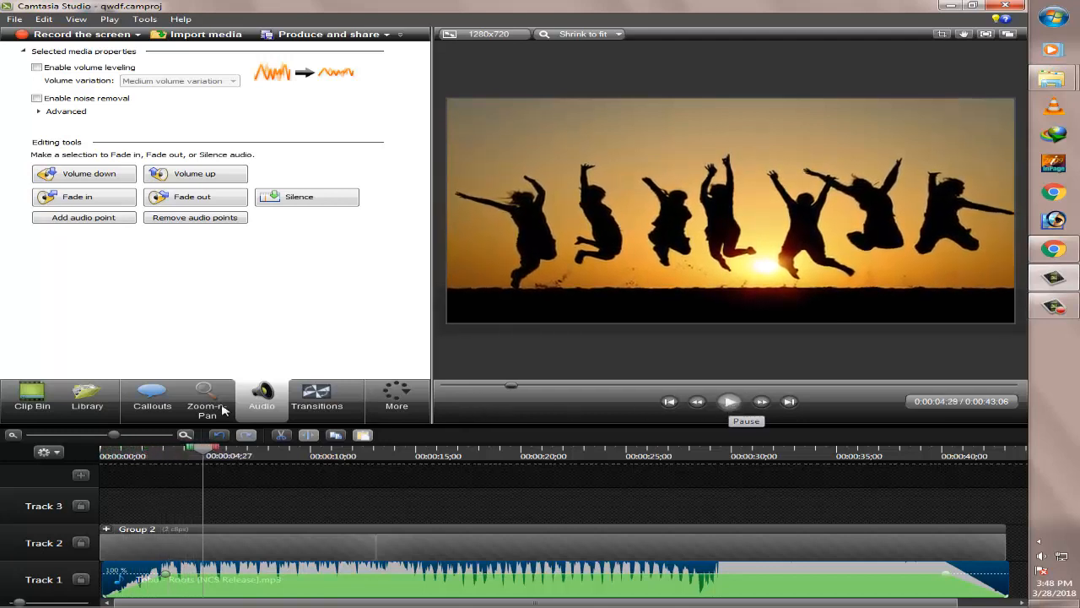
pyautogui.click(937, 456)
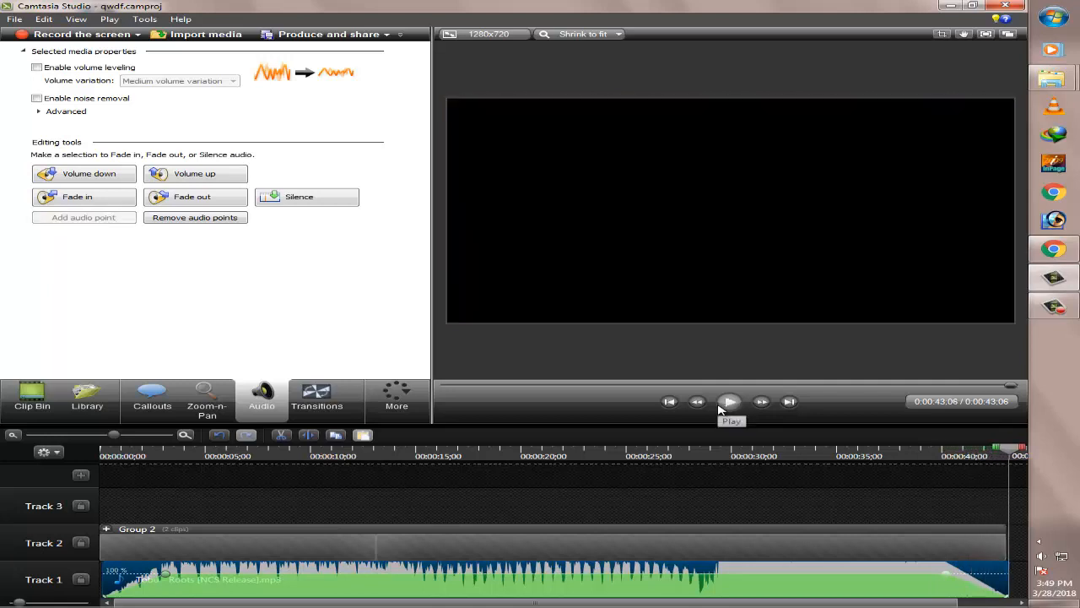
# - Lower the volume of the whole Track 1 music clip repeatedly until it is almost silent
pyautogui.click(76, 436)
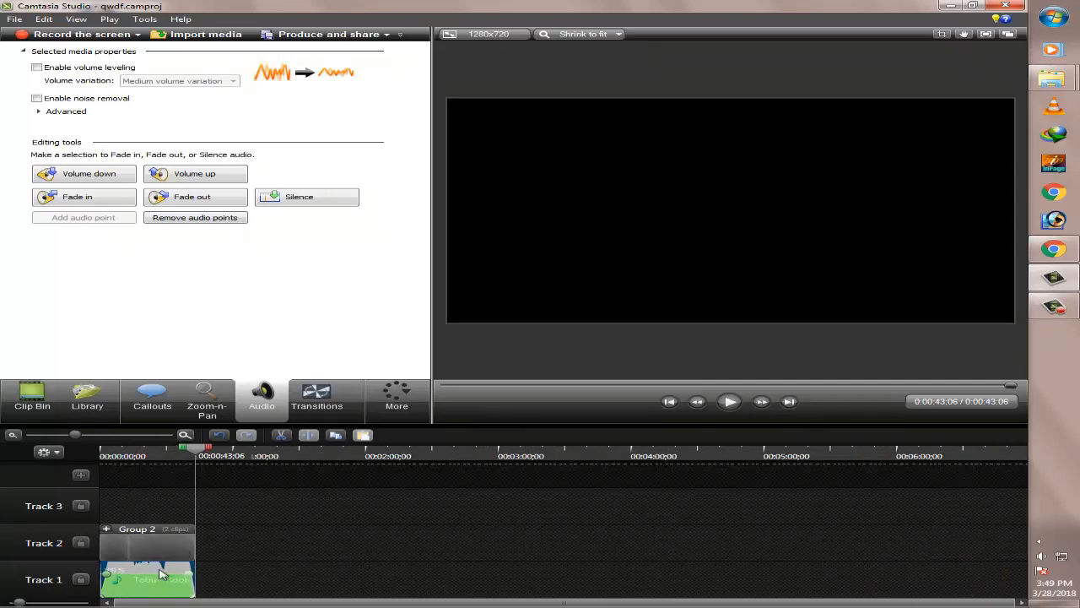
pyautogui.click(100, 174)
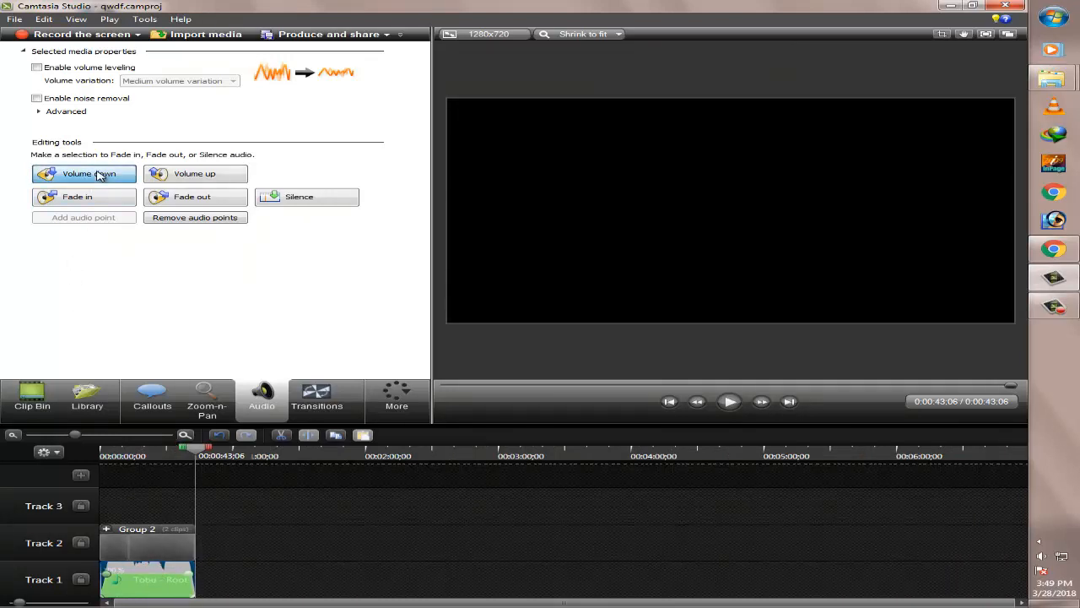
pyautogui.click(100, 175)
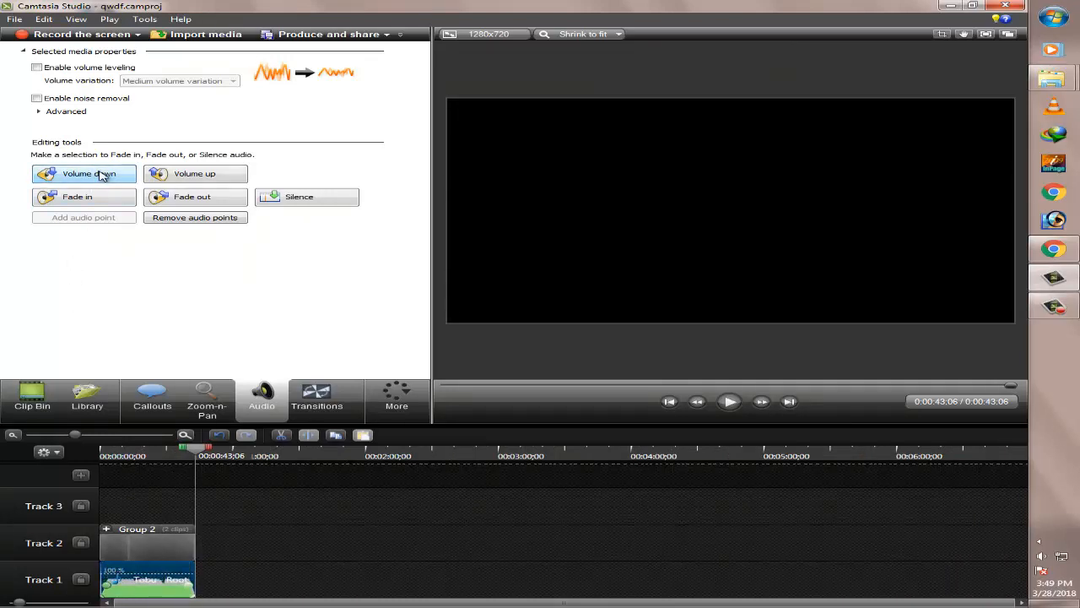
pyautogui.click(100, 175)
pyautogui.click(100, 175)
pyautogui.click(100, 175)
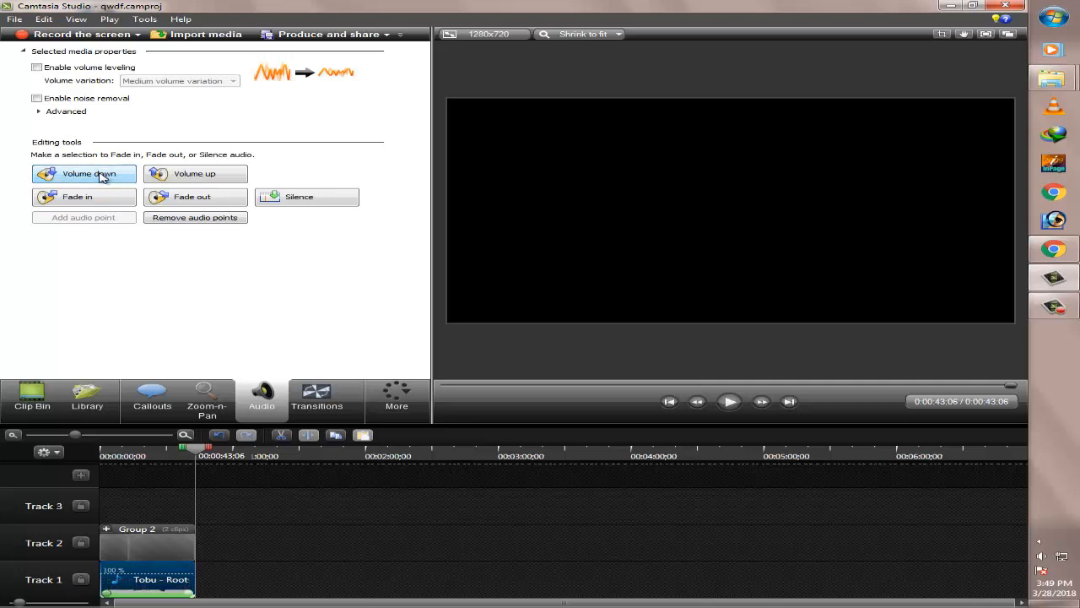
pyautogui.click(100, 176)
pyautogui.click(99, 175)
pyautogui.click(100, 175)
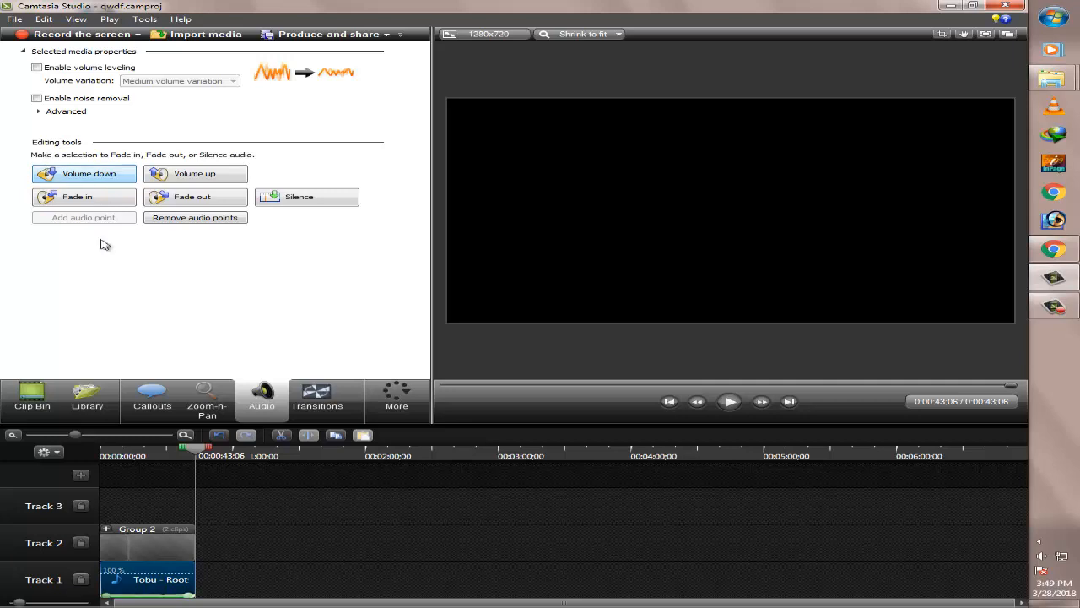
# - Preview the quiet music from 00:00:11;02, and raise its volume by three increments
pyautogui.click(125, 457)
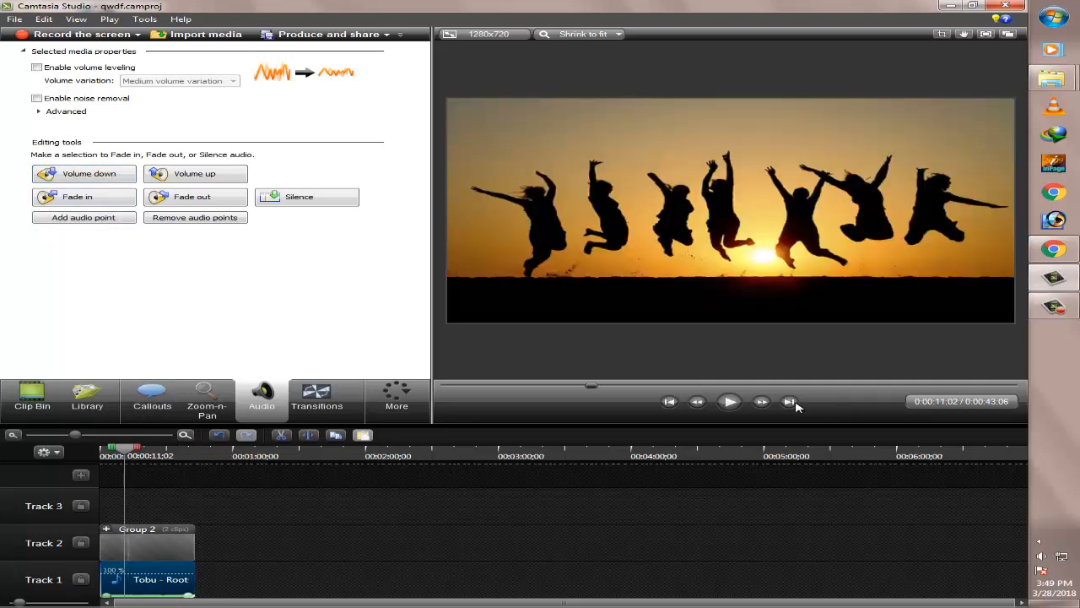
pyautogui.click(731, 402)
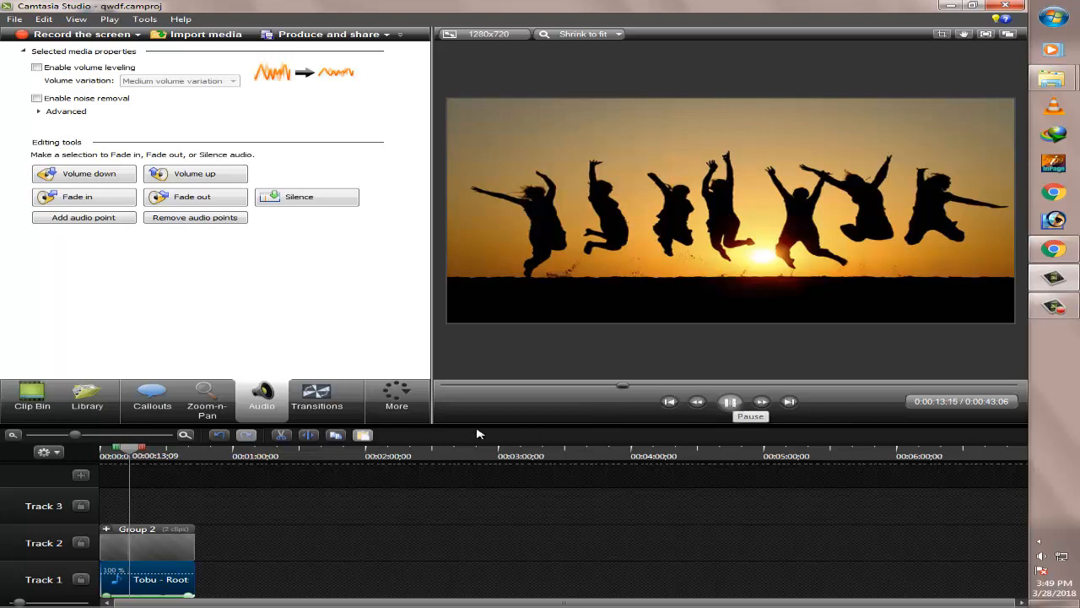
pyautogui.click(214, 175)
pyautogui.click(214, 174)
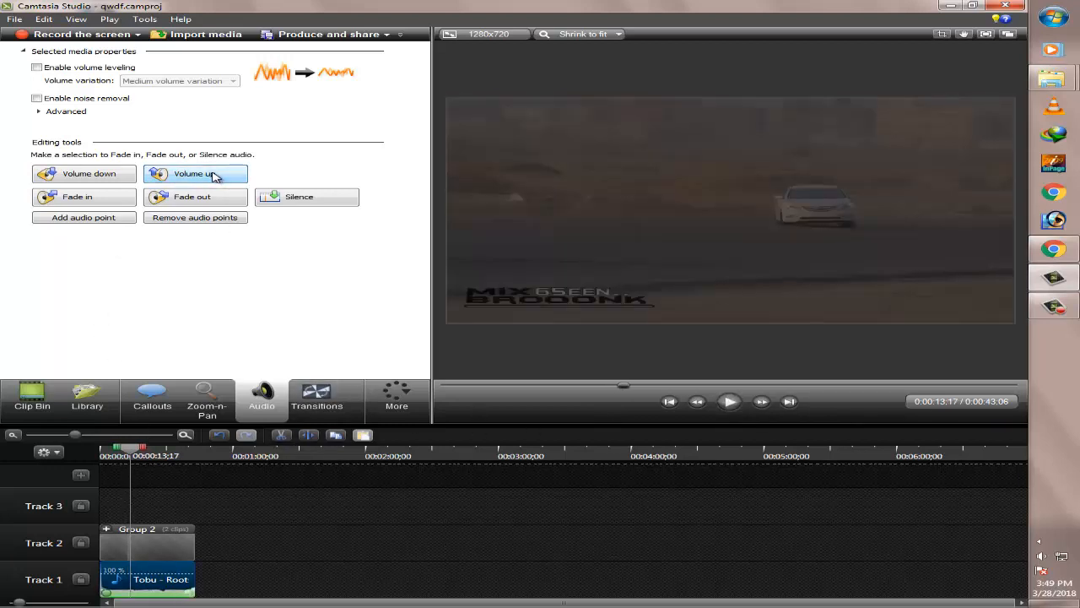
pyautogui.click(214, 174)
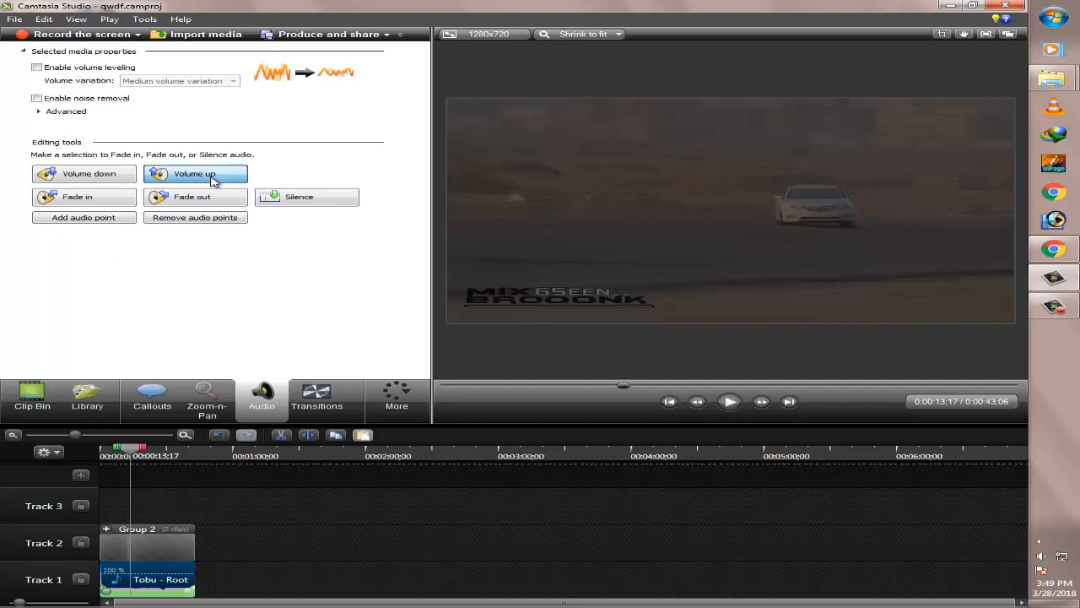
# - Raise the volume level line of the Track 1 music to near its 100 % mark
pyautogui.click(104, 434)
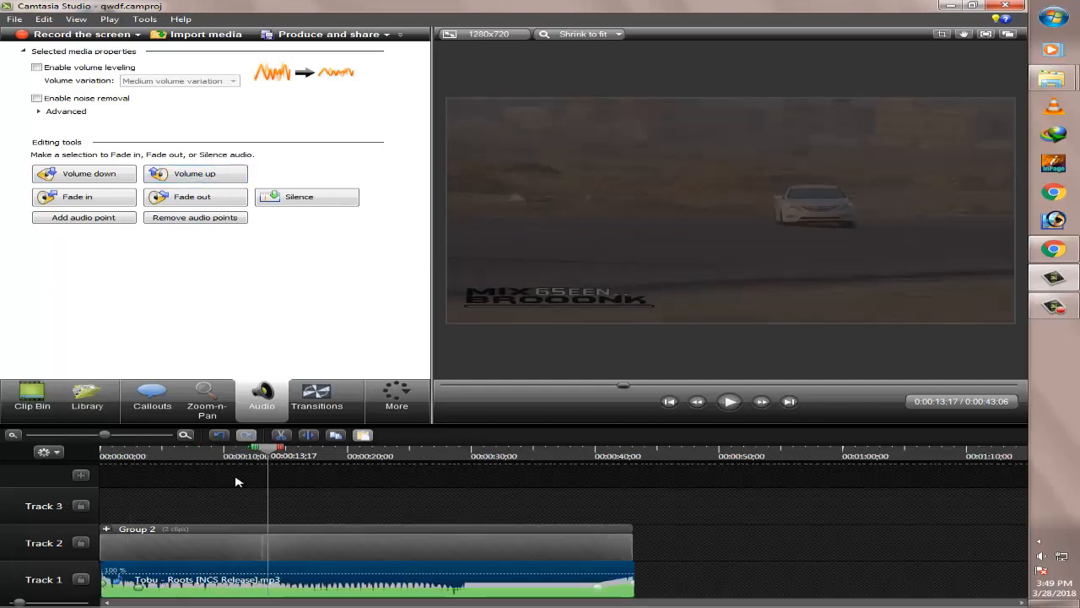
pyautogui.rightClick(323, 592)
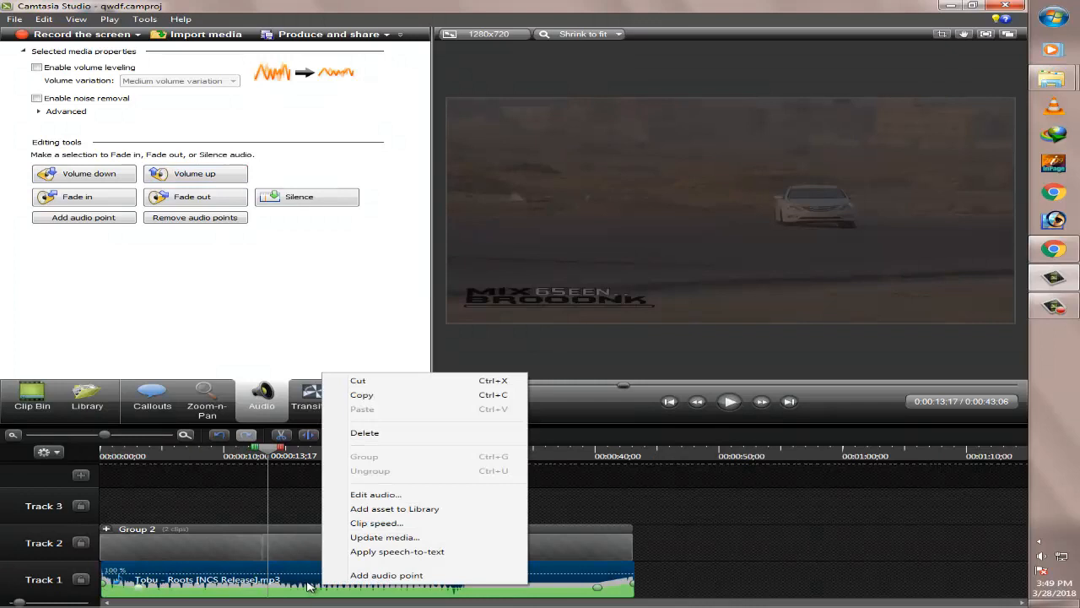
pyautogui.click(310, 587)
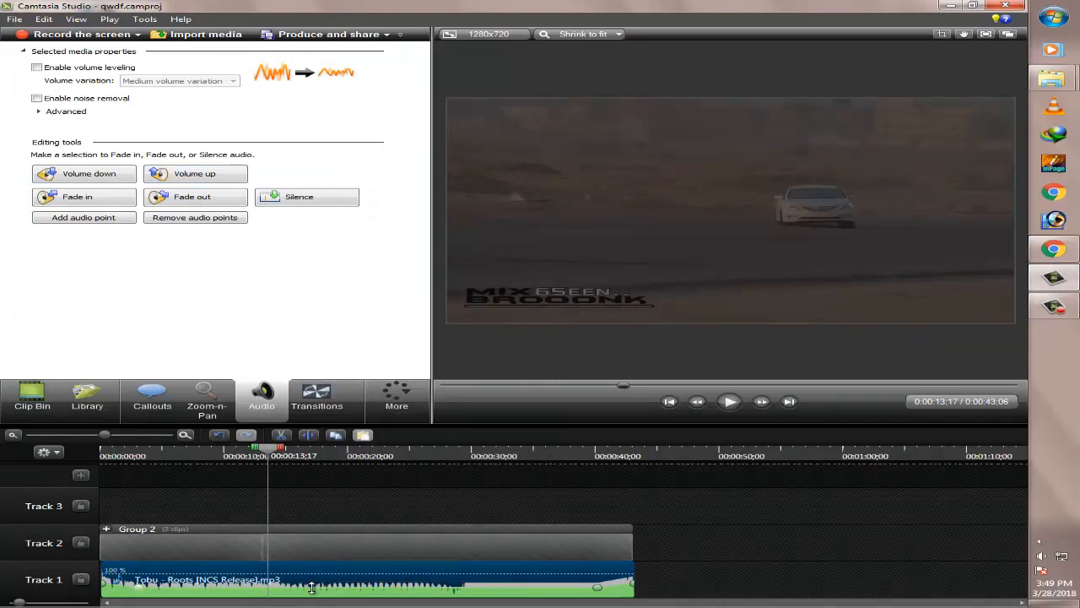
pyautogui.moveTo(310, 588); pyautogui.dragTo(307, 580)
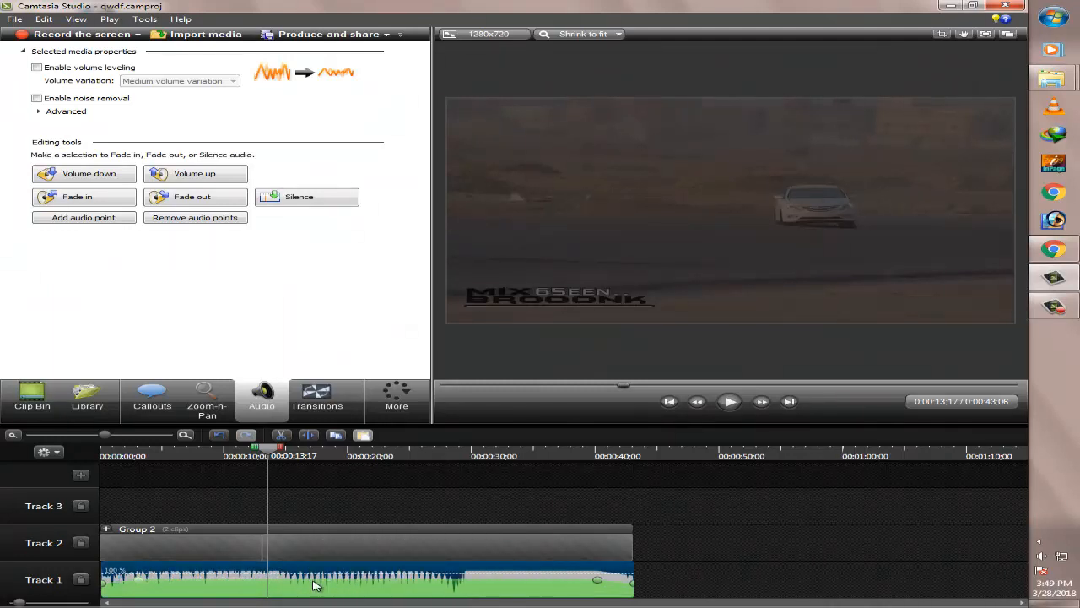
# - Add audio points to the music at about 17 and 22 seconds, and pull the second one down to create a volume dip
pyautogui.rightClick(314, 582)
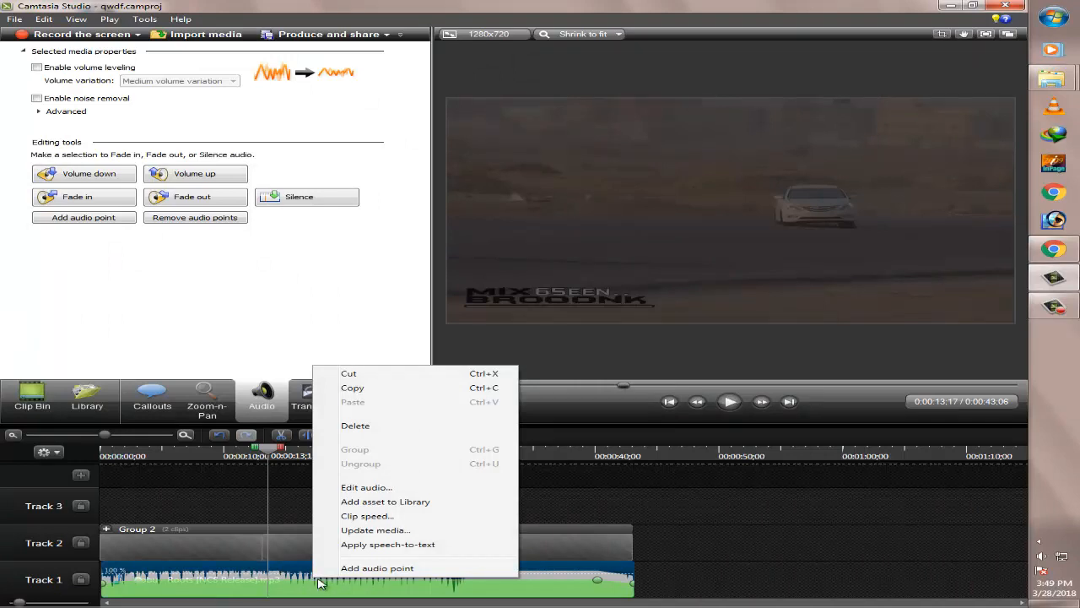
pyautogui.click(361, 571)
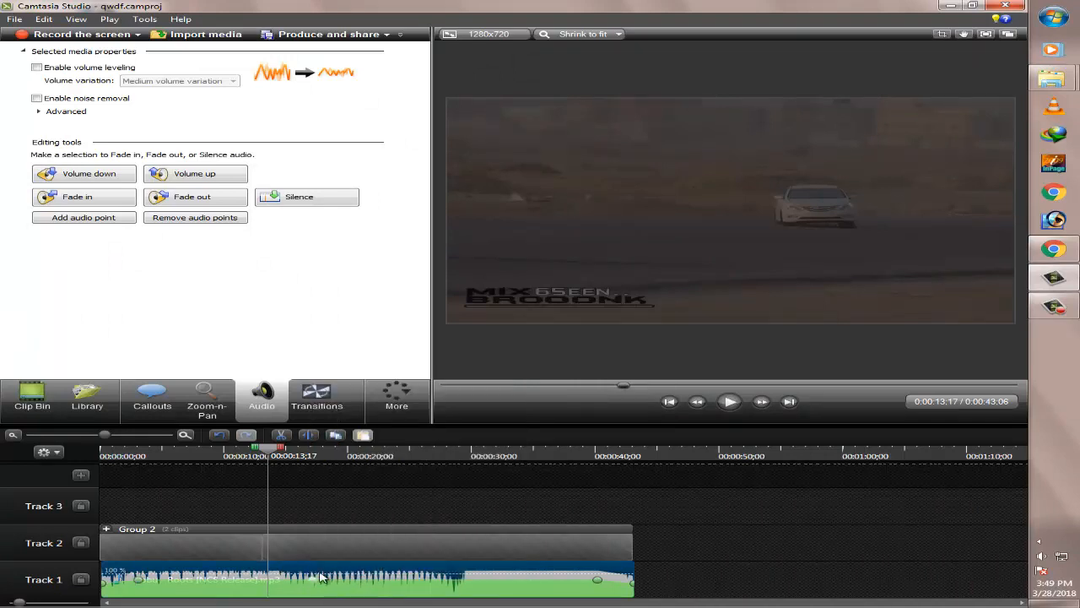
pyautogui.moveTo(314, 583); pyautogui.dragTo(333, 573)
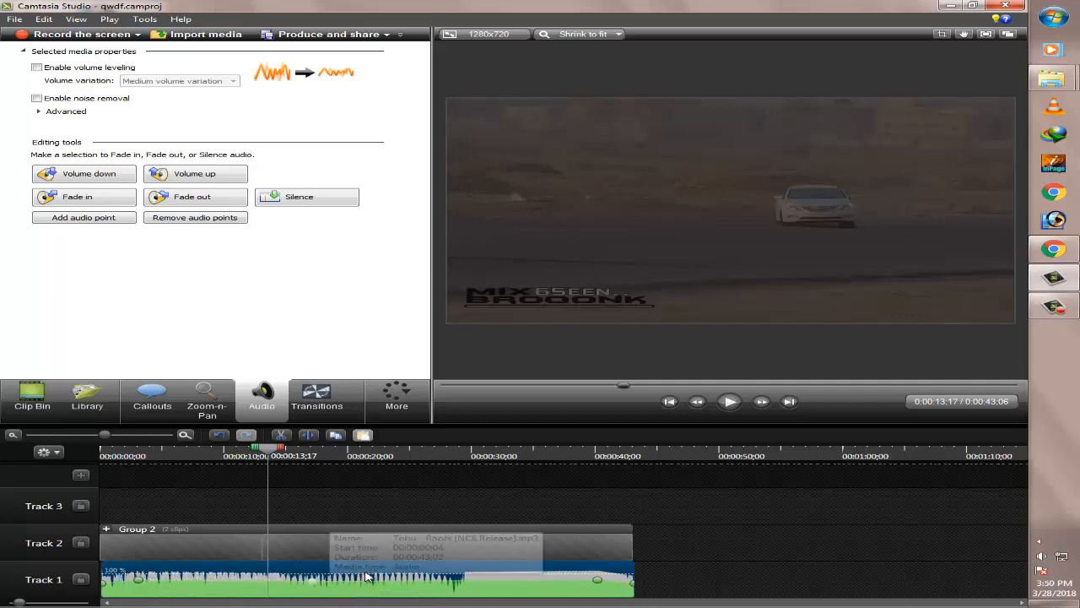
pyautogui.rightClick(375, 582)
pyautogui.click(368, 581)
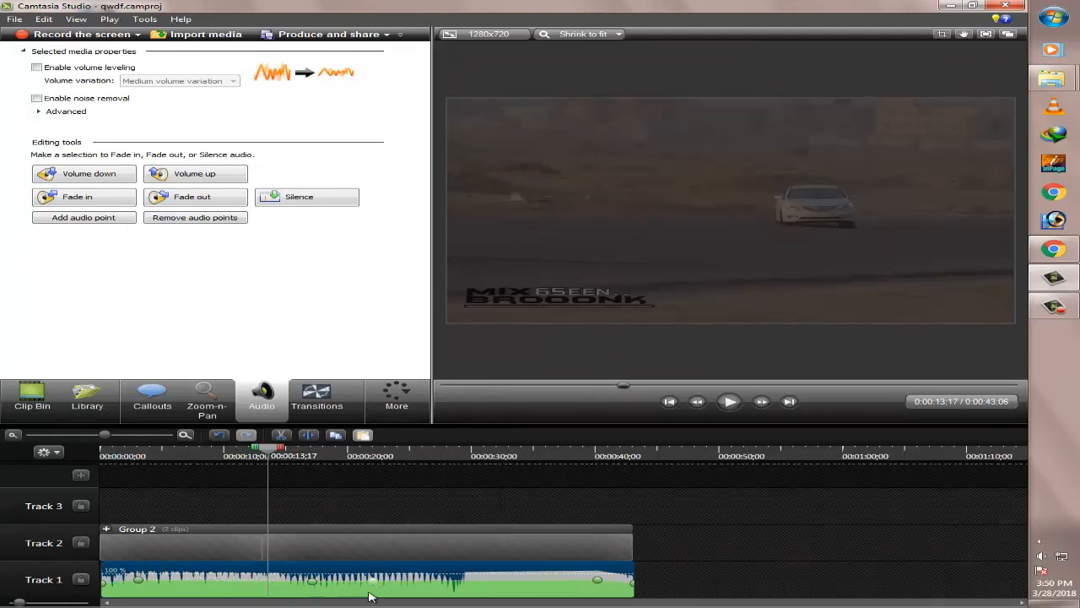
pyautogui.moveTo(369, 597); pyautogui.dragTo(368, 598)
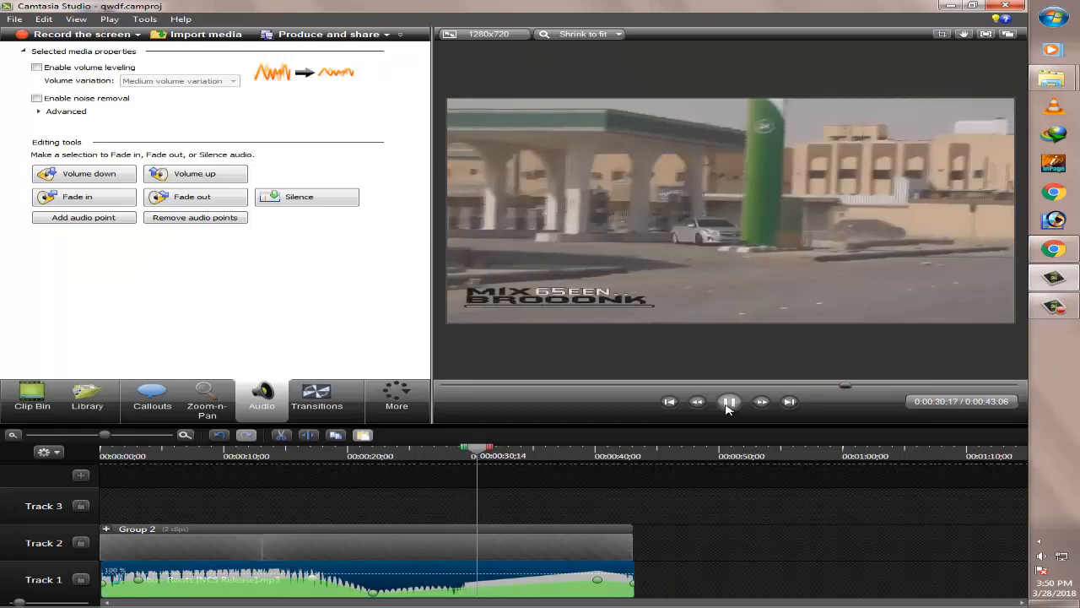
# - Preview the music through the volume dip, return the playhead to the start, and clear the clip selection
pyautogui.click(730, 403)
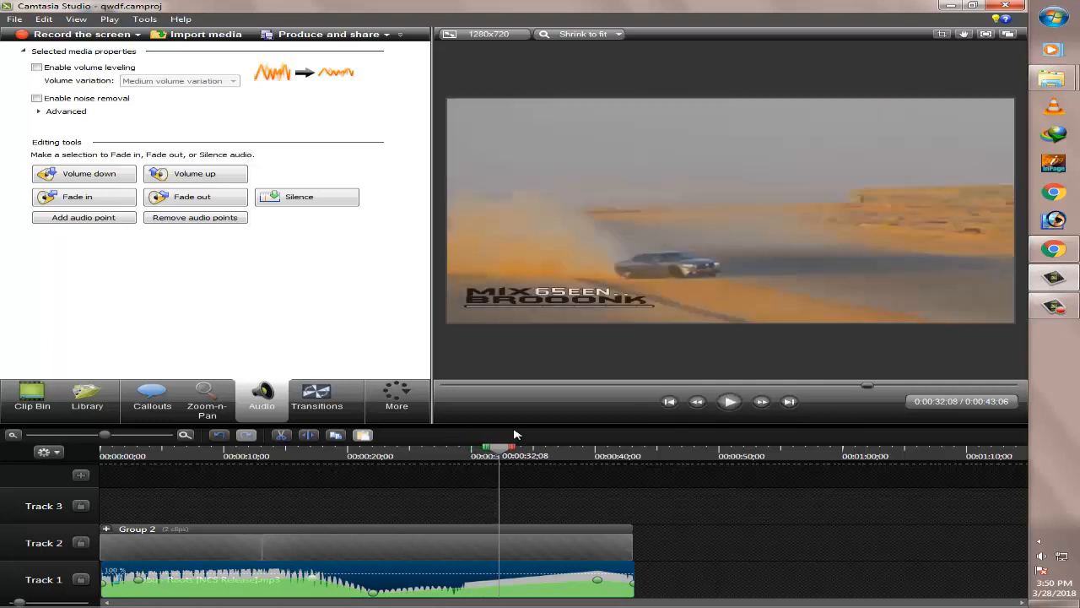
pyautogui.moveTo(502, 450); pyautogui.dragTo(36, 484)
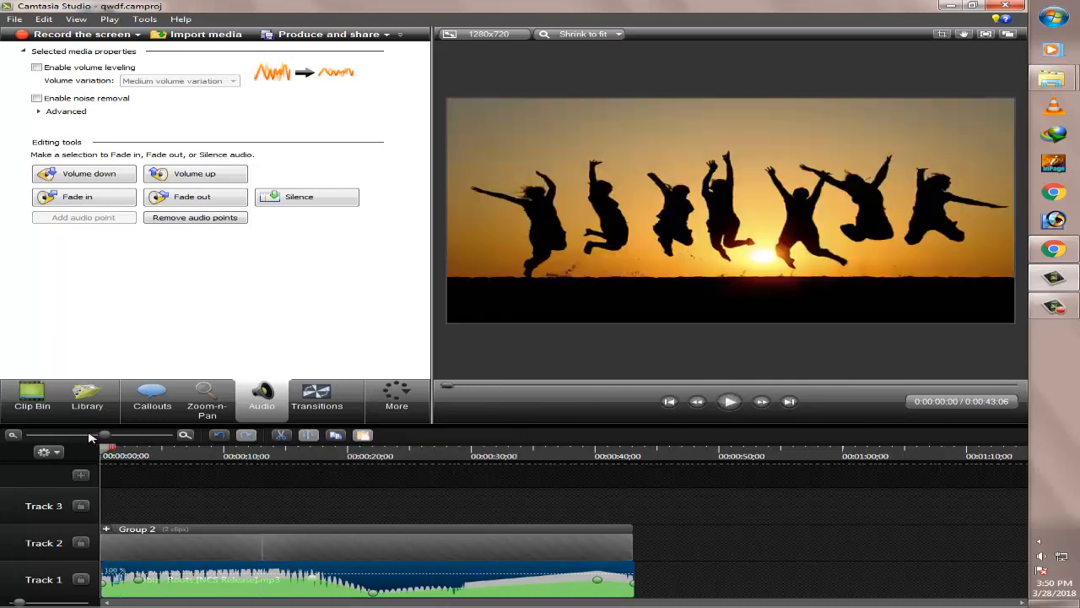
pyautogui.click(90, 436)
pyautogui.moveTo(81, 436); pyautogui.dragTo(80, 436)
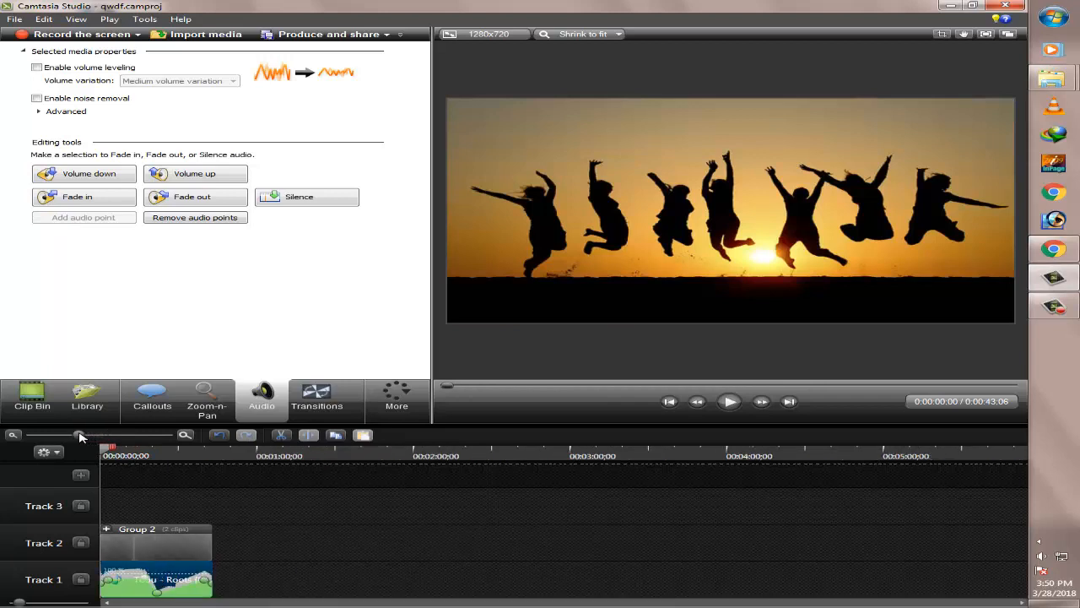
pyautogui.click(91, 436)
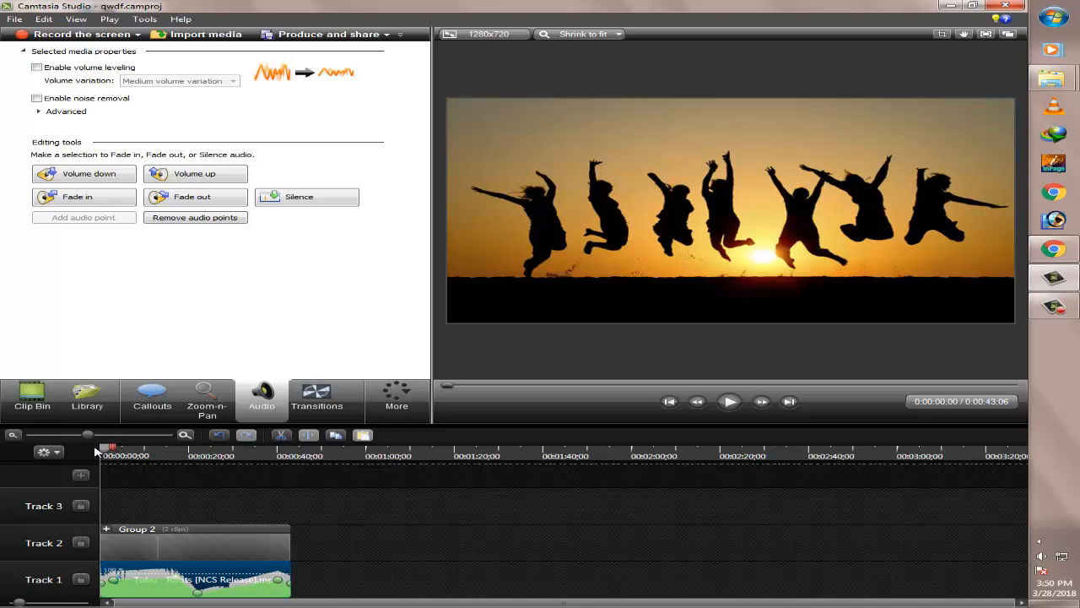
pyautogui.click(213, 491)
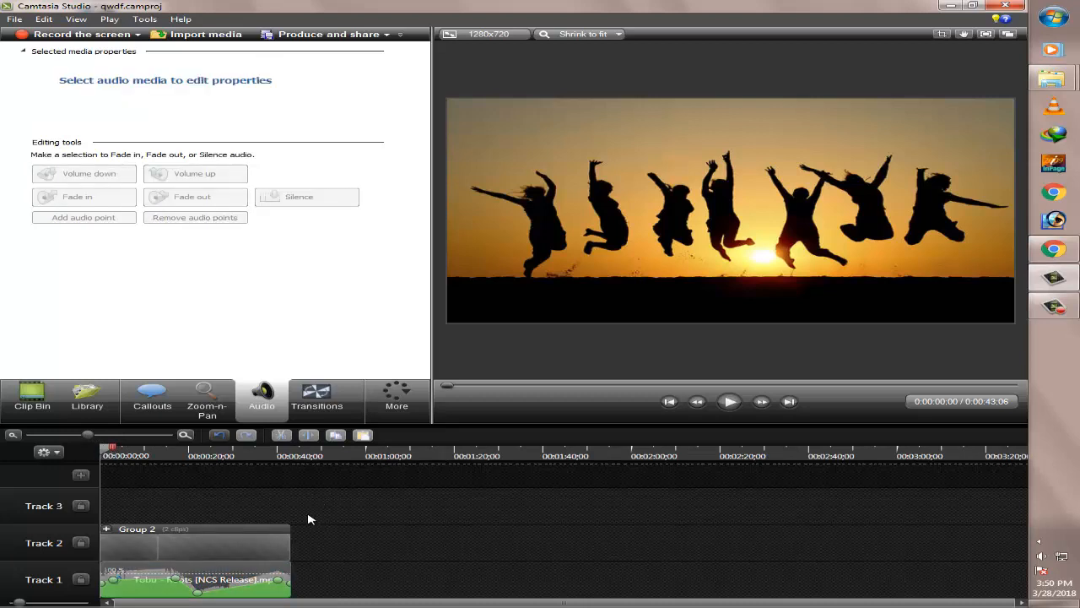
# - Look through the imported media and the available callout shapes, and minimize the editor window
pyautogui.click(25, 406)
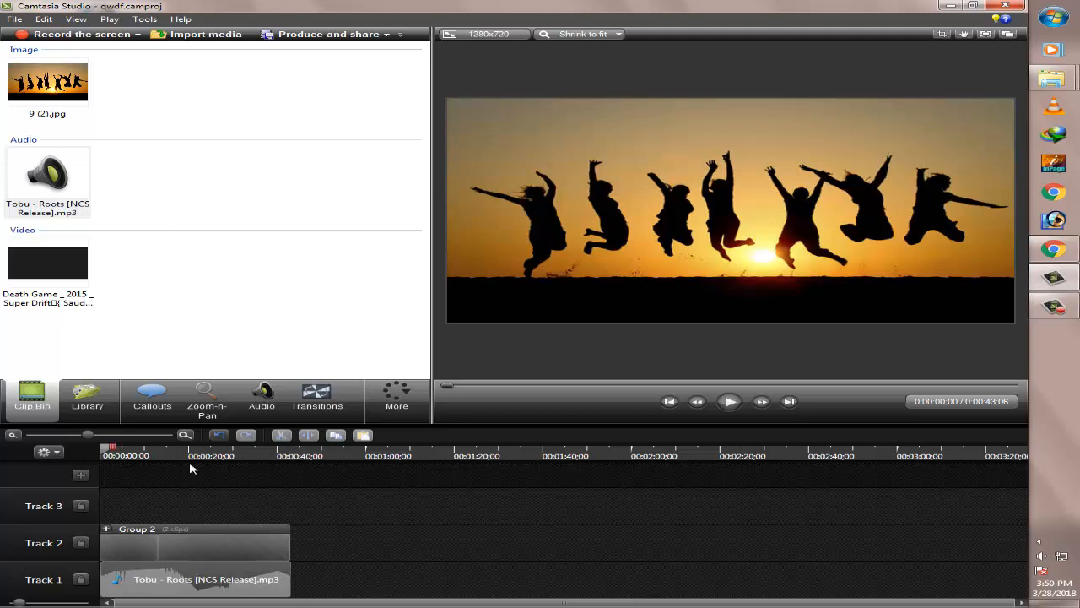
pyautogui.click(148, 414)
pyautogui.click(331, 111)
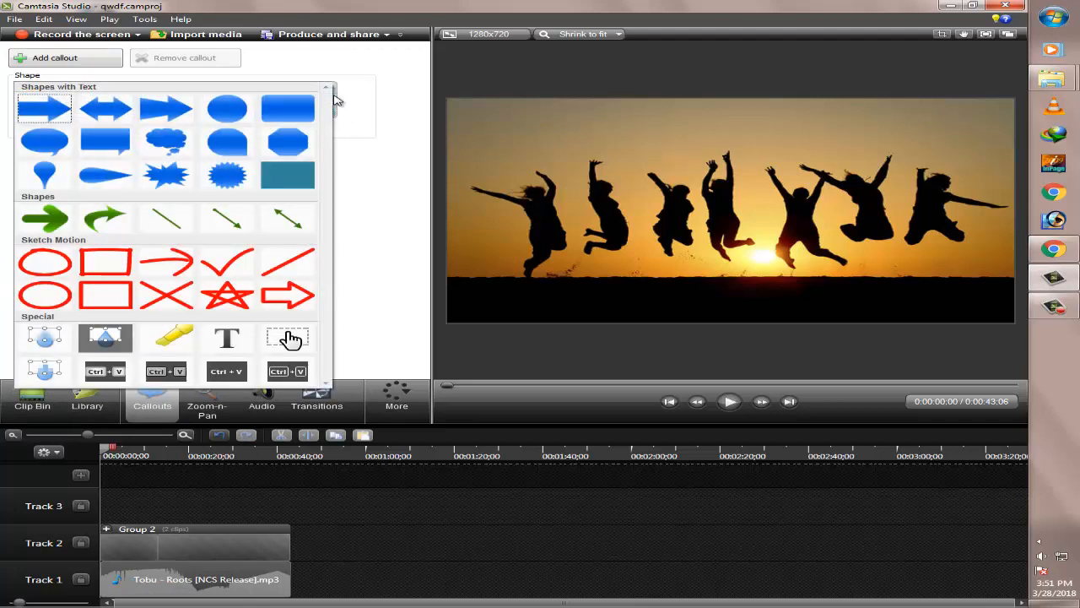
pyautogui.click(372, 332)
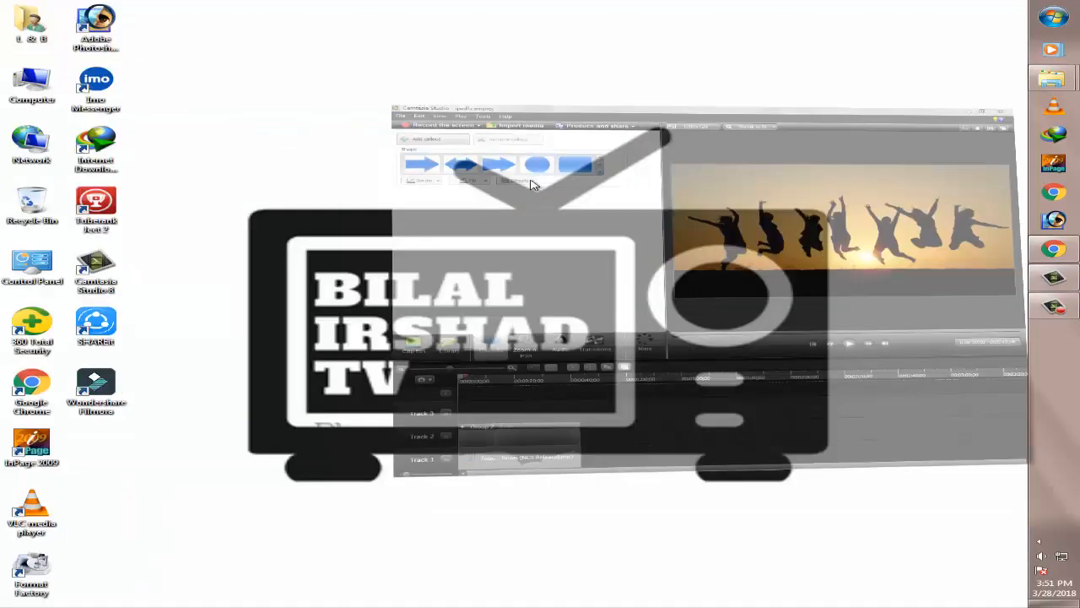
pyautogui.click(951, 5)
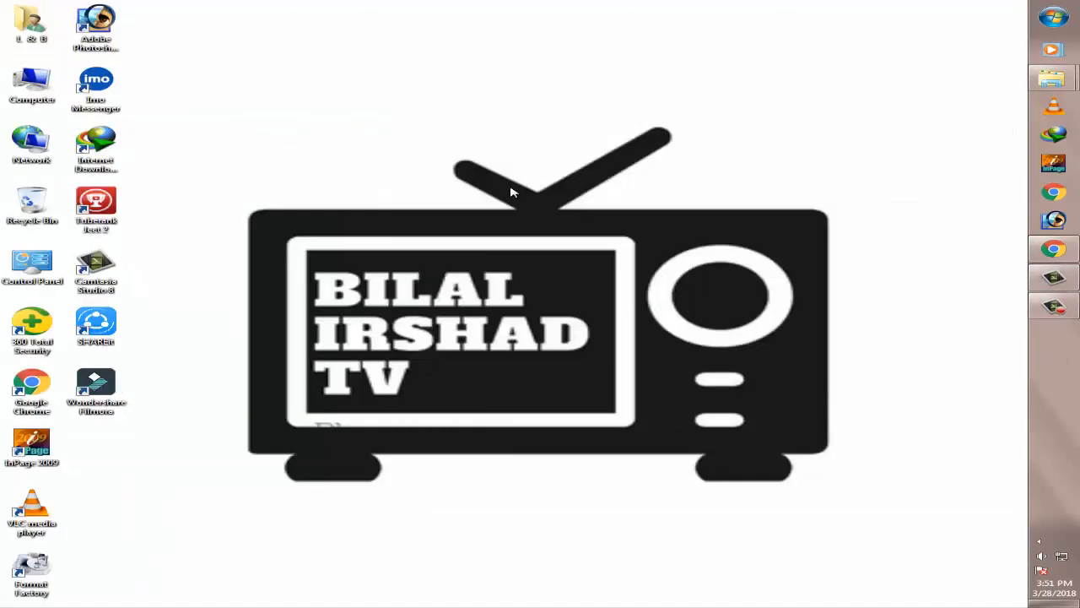